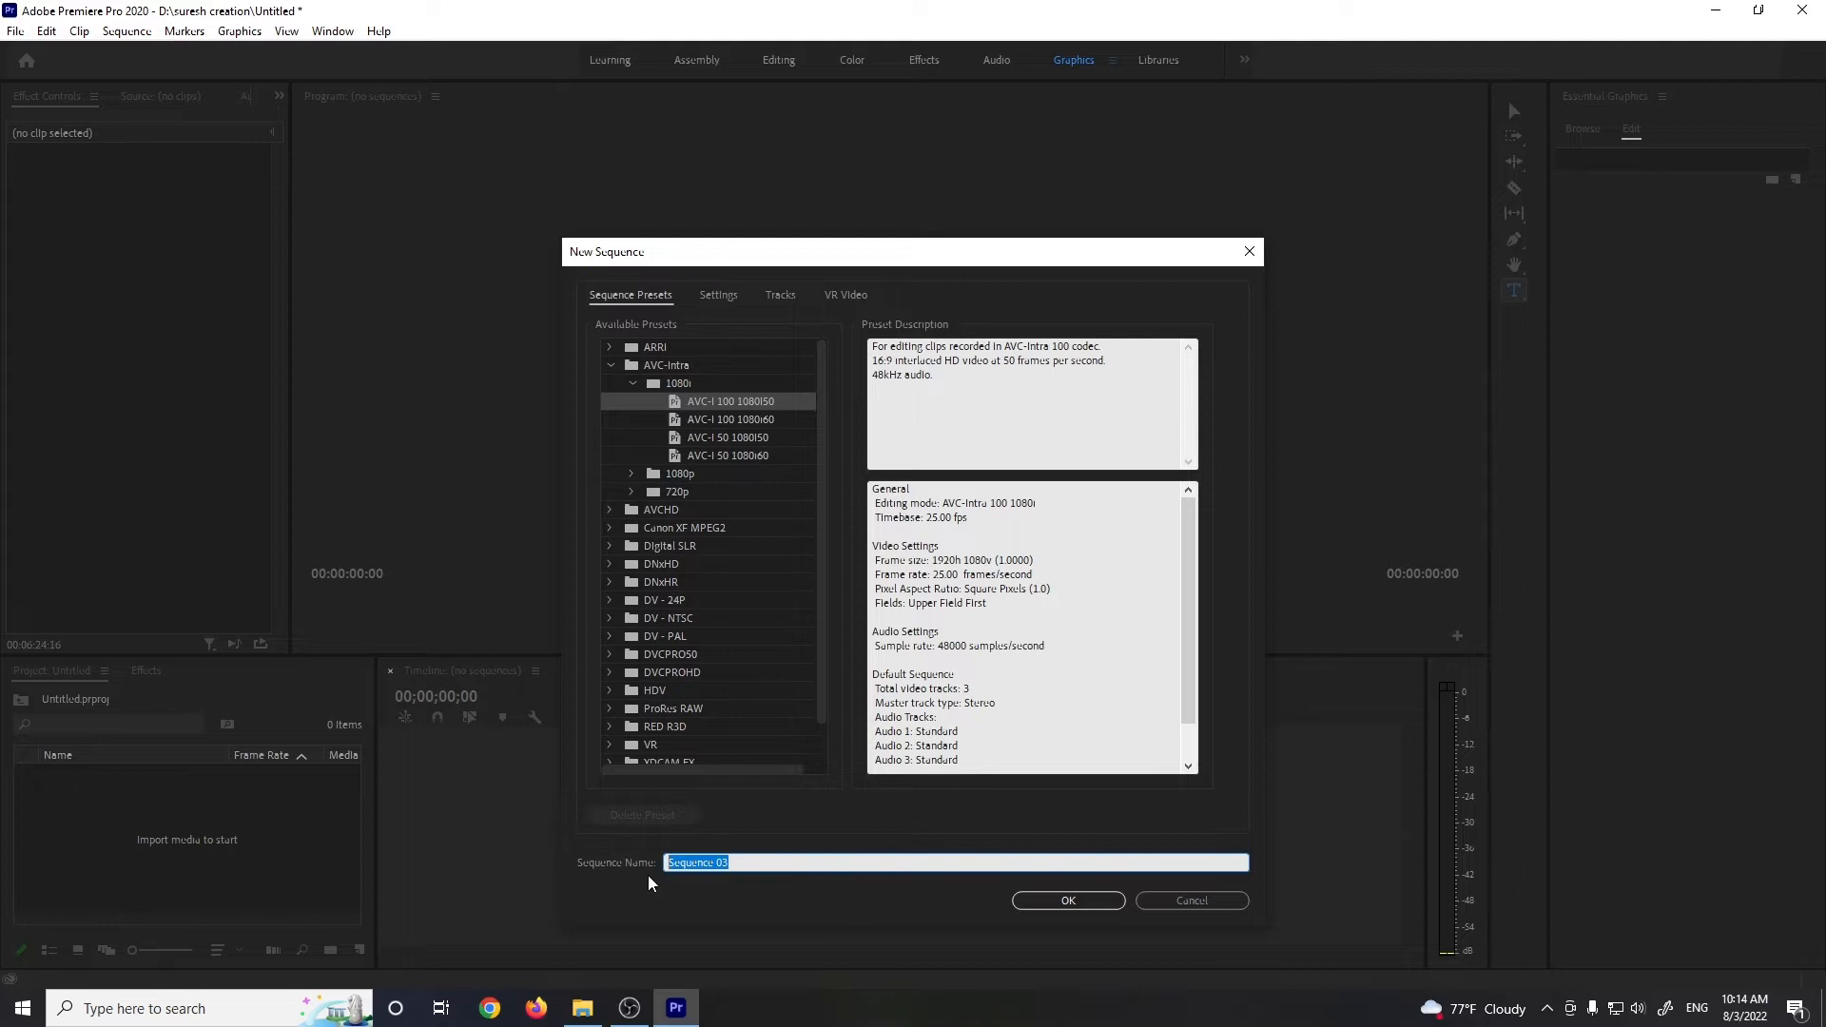
Create a new sequence named "transtion" with the AVC-I 100 1080i50 preset
text(on)
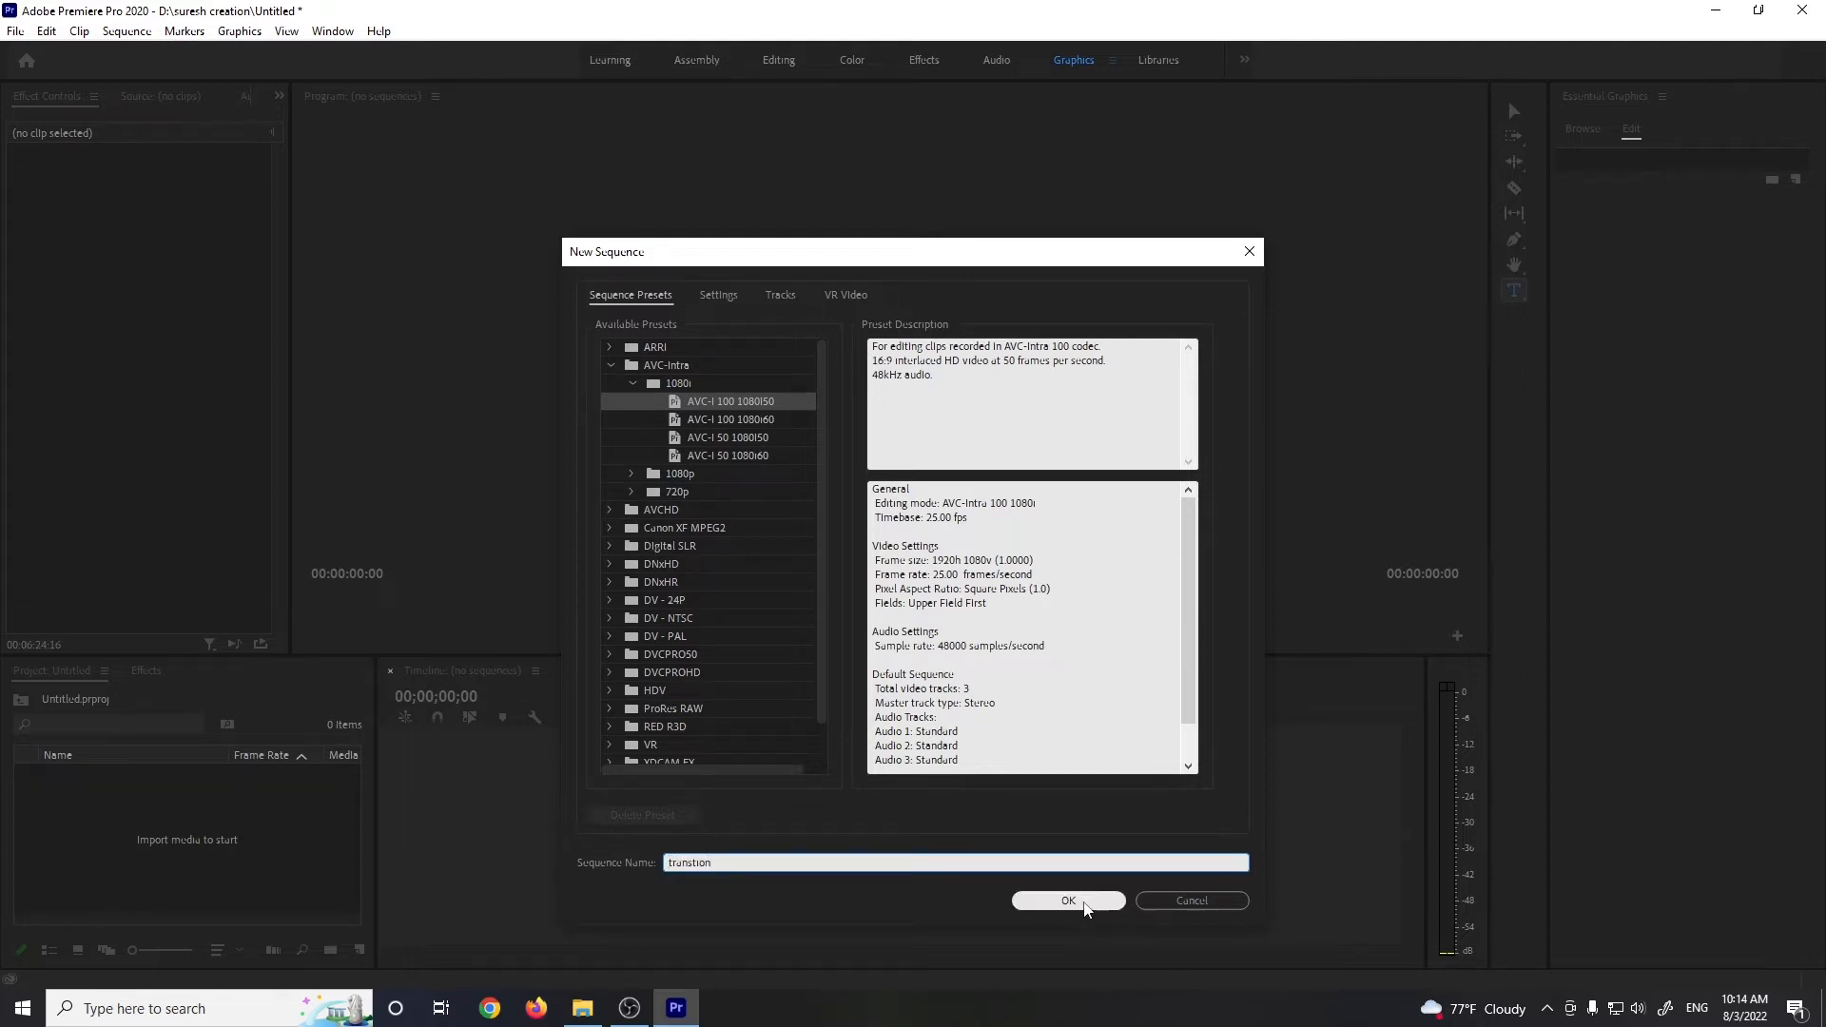
click(1090, 902)
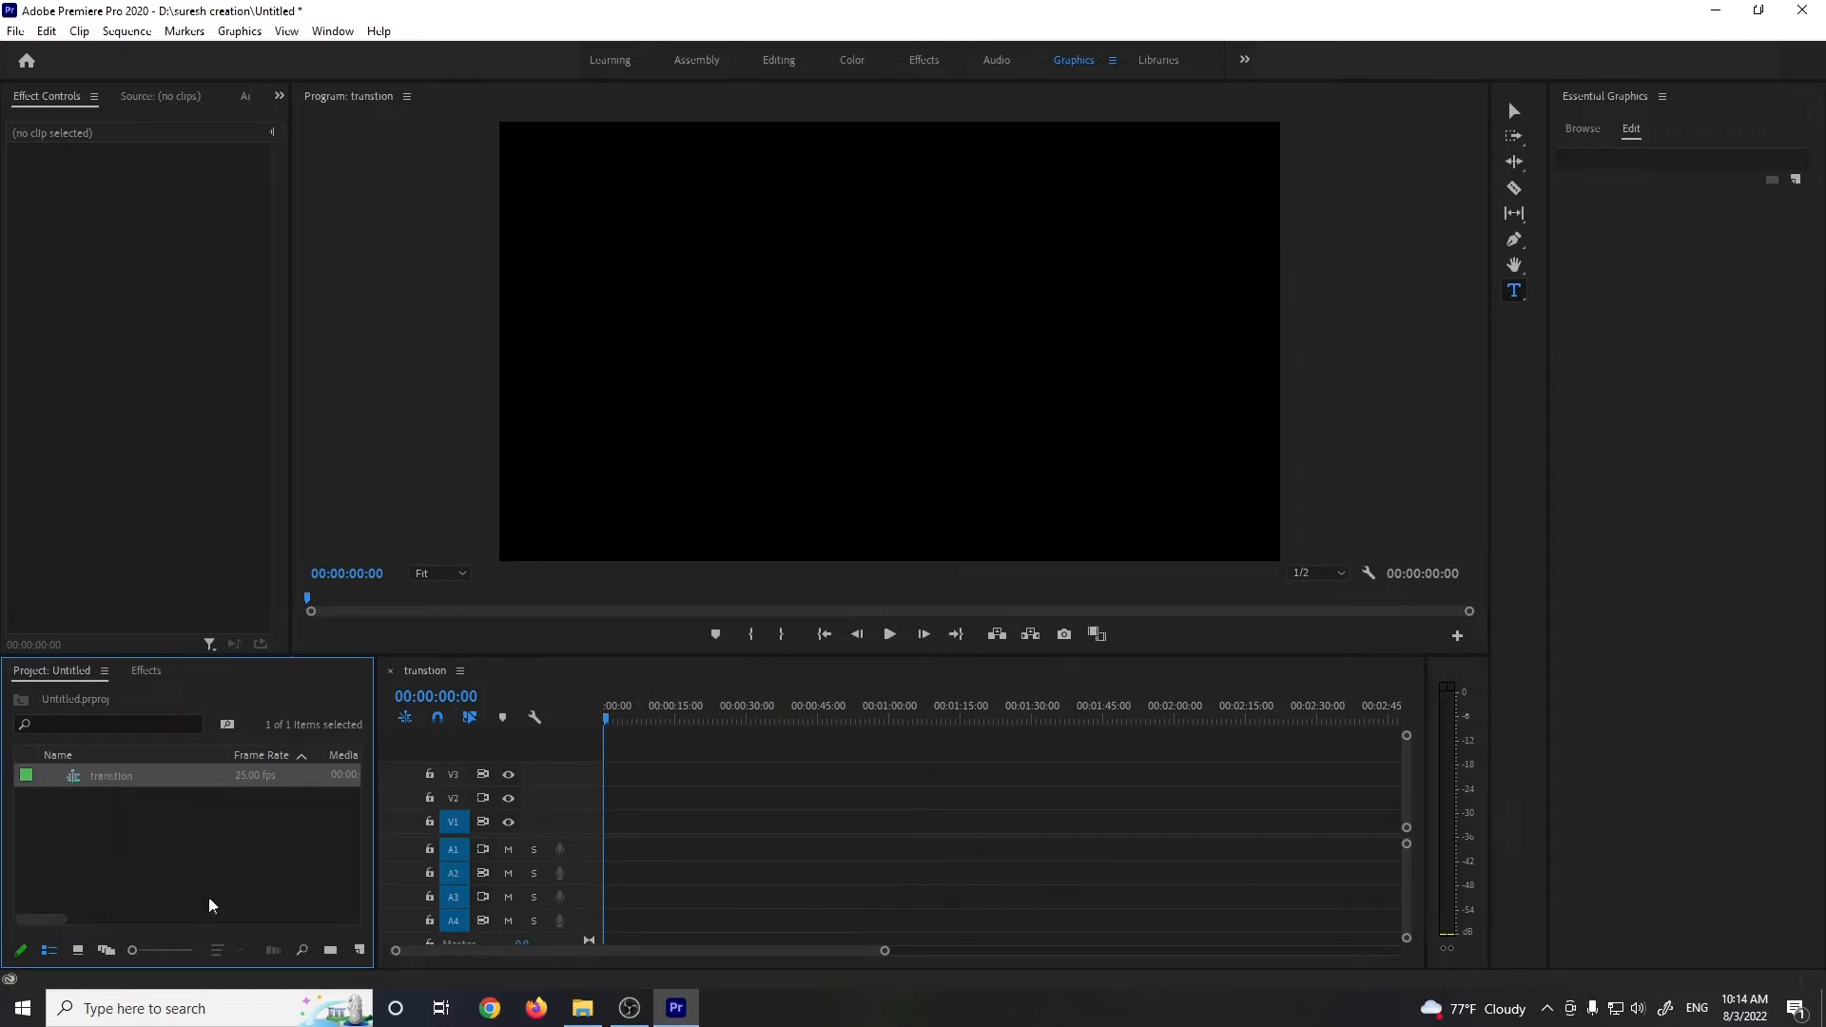
Create a 1920 × 1080 light grey color matte (B3B2B2) at 25 fps, keeping the default name
click(360, 951)
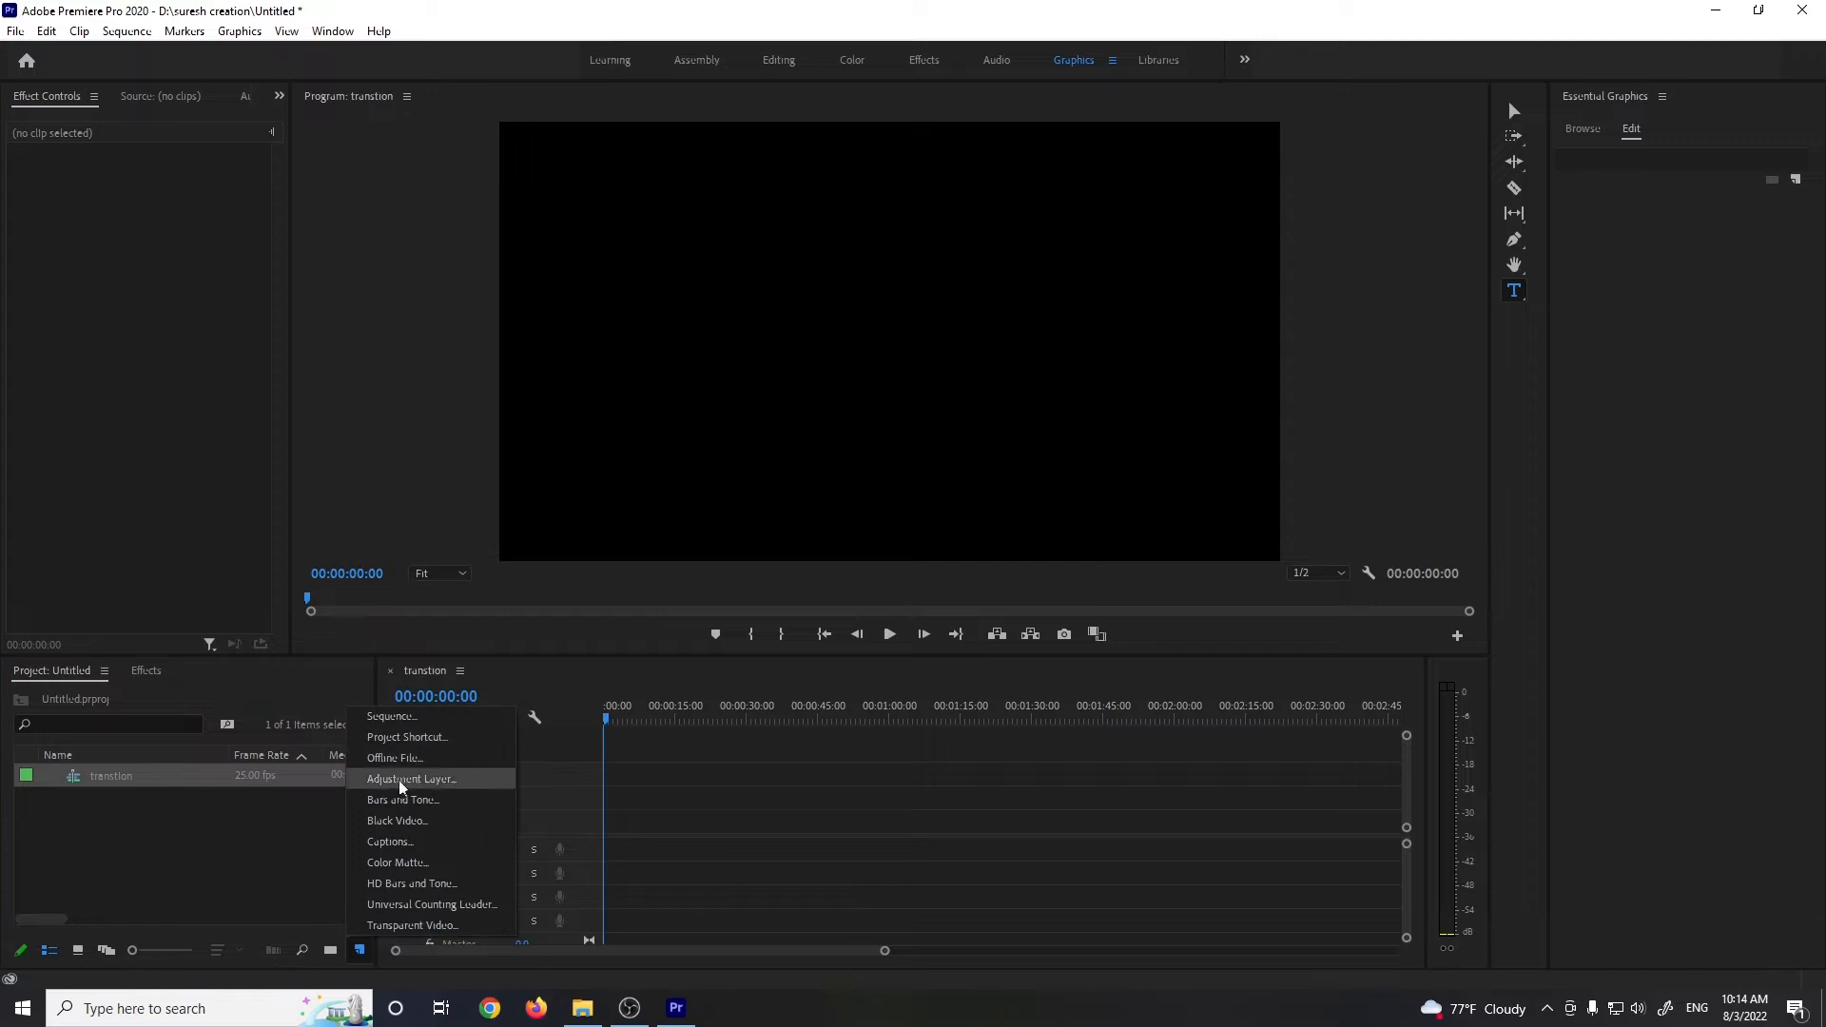
click(408, 863)
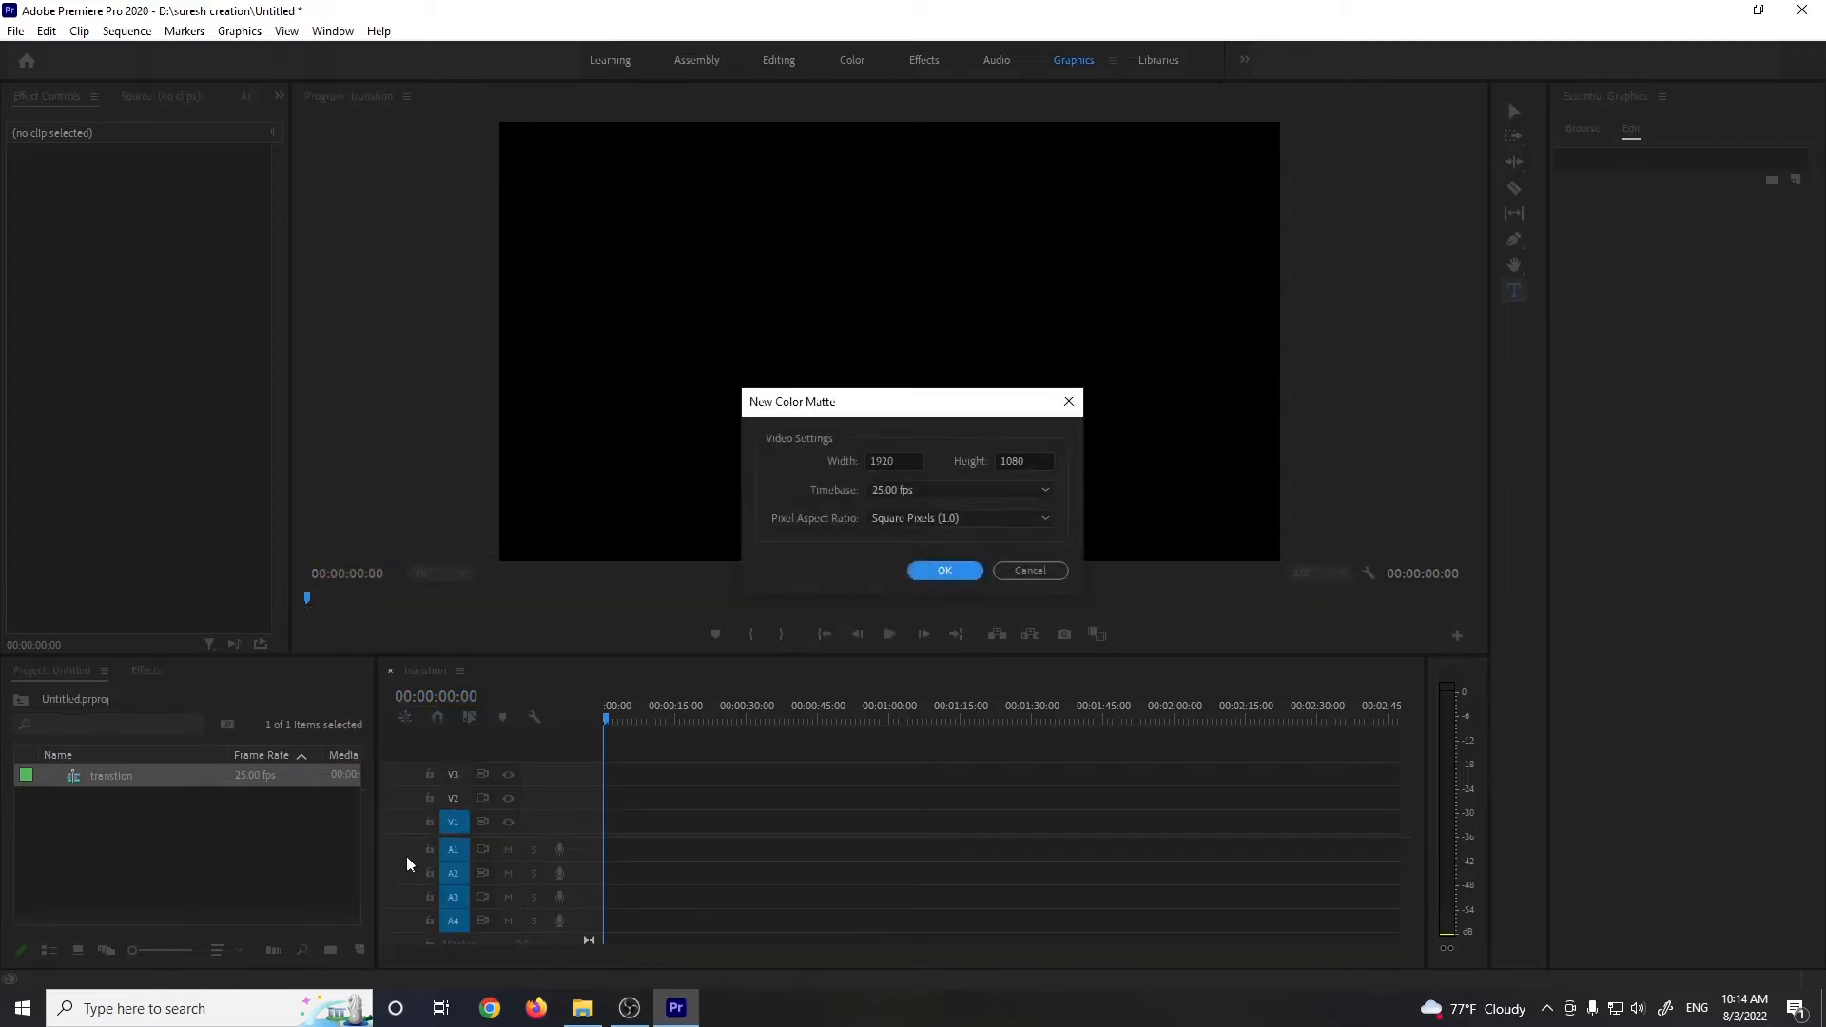
click(944, 571)
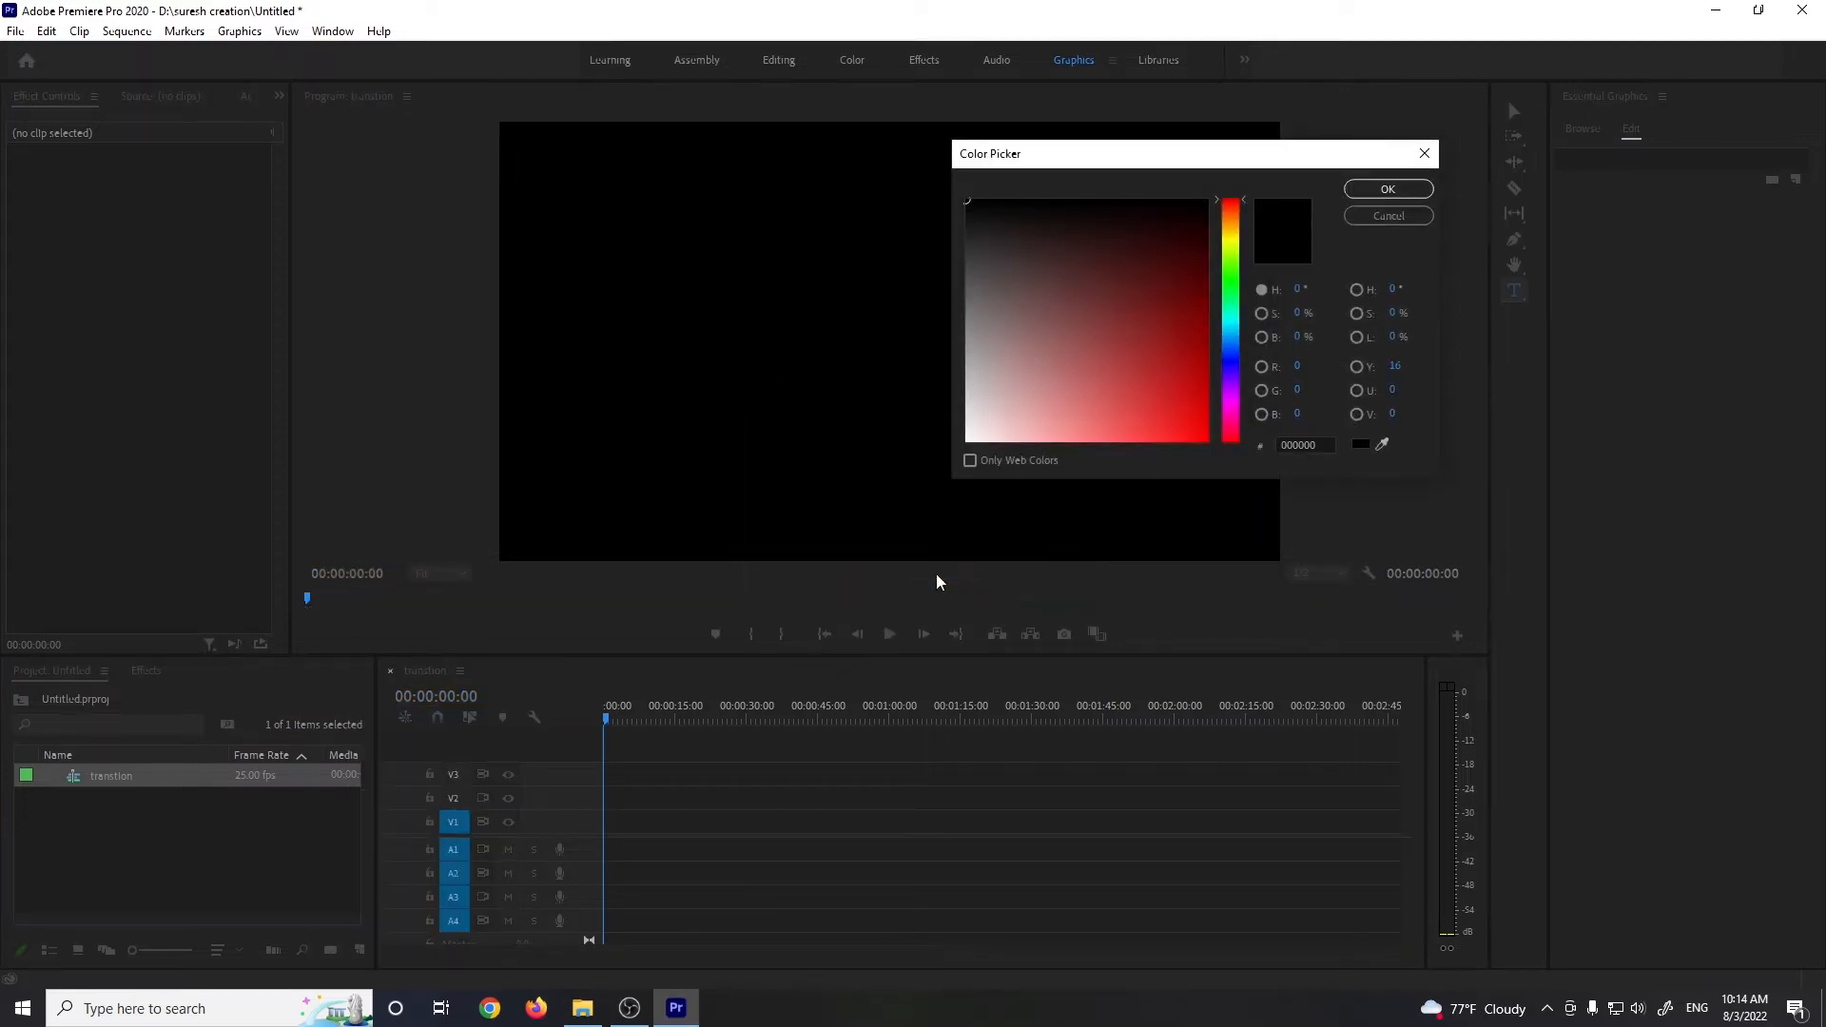
click(967, 367)
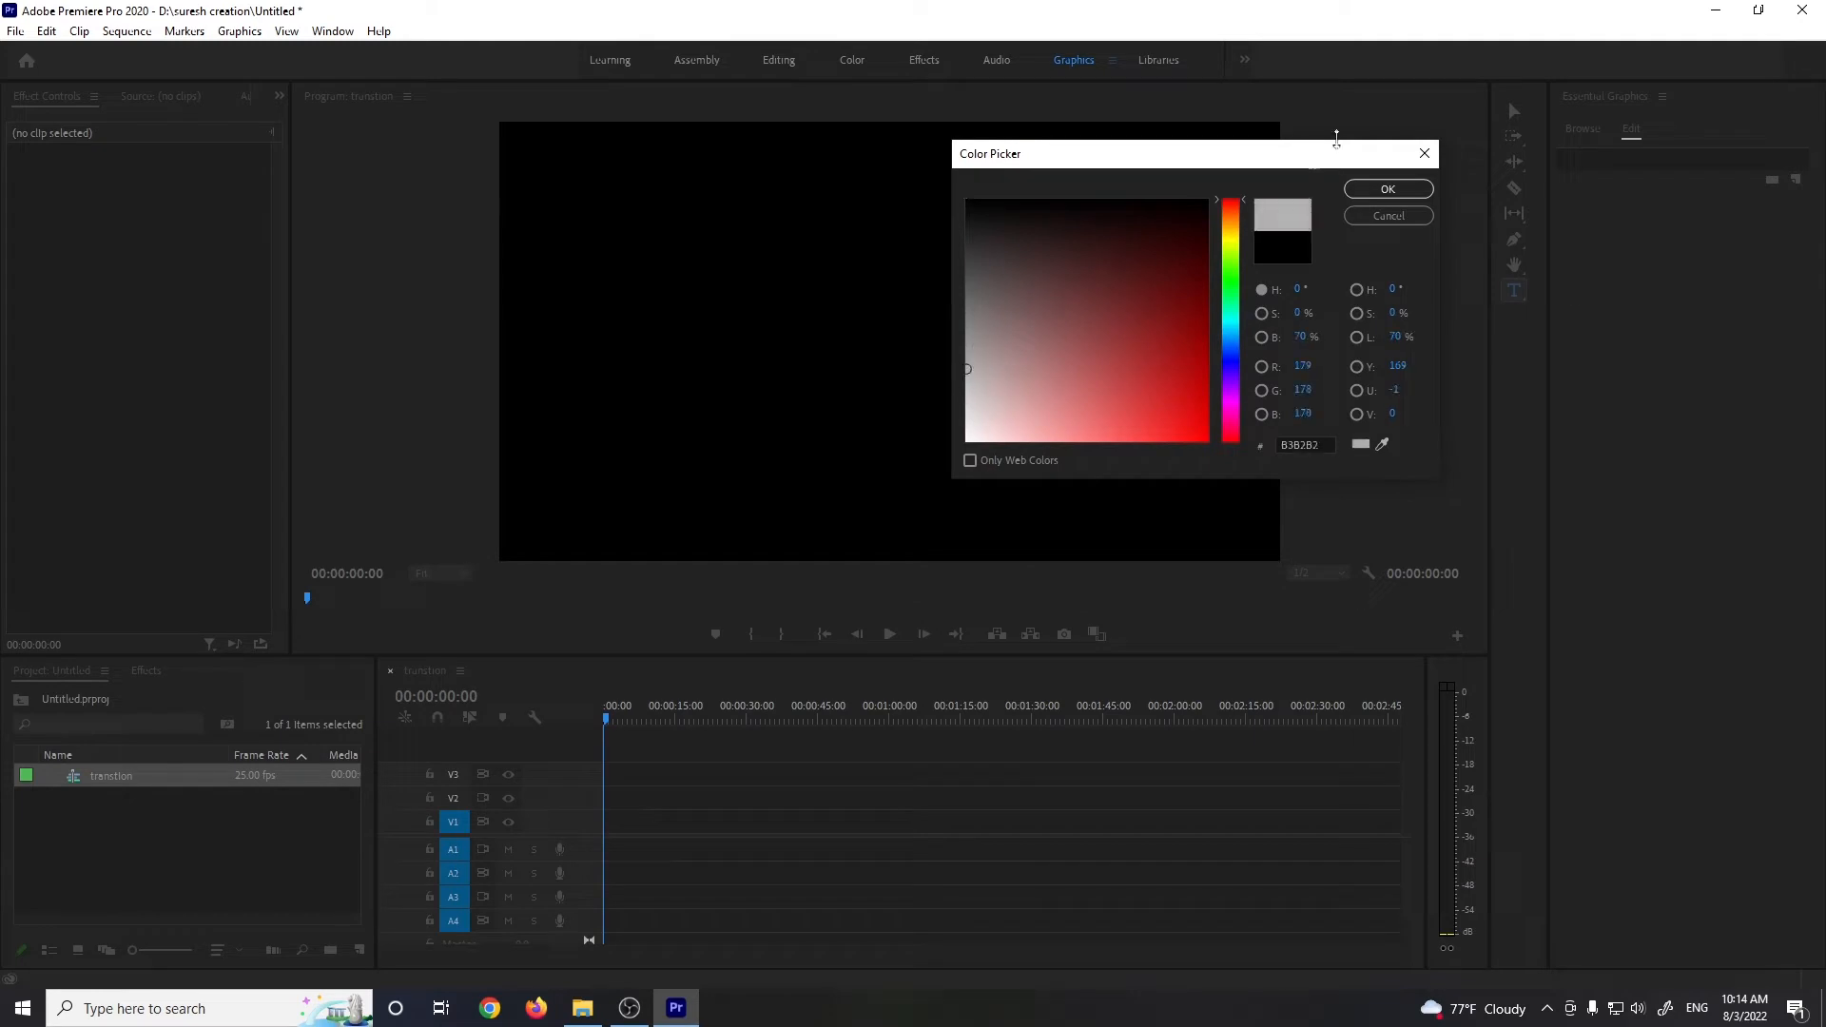
click(1386, 188)
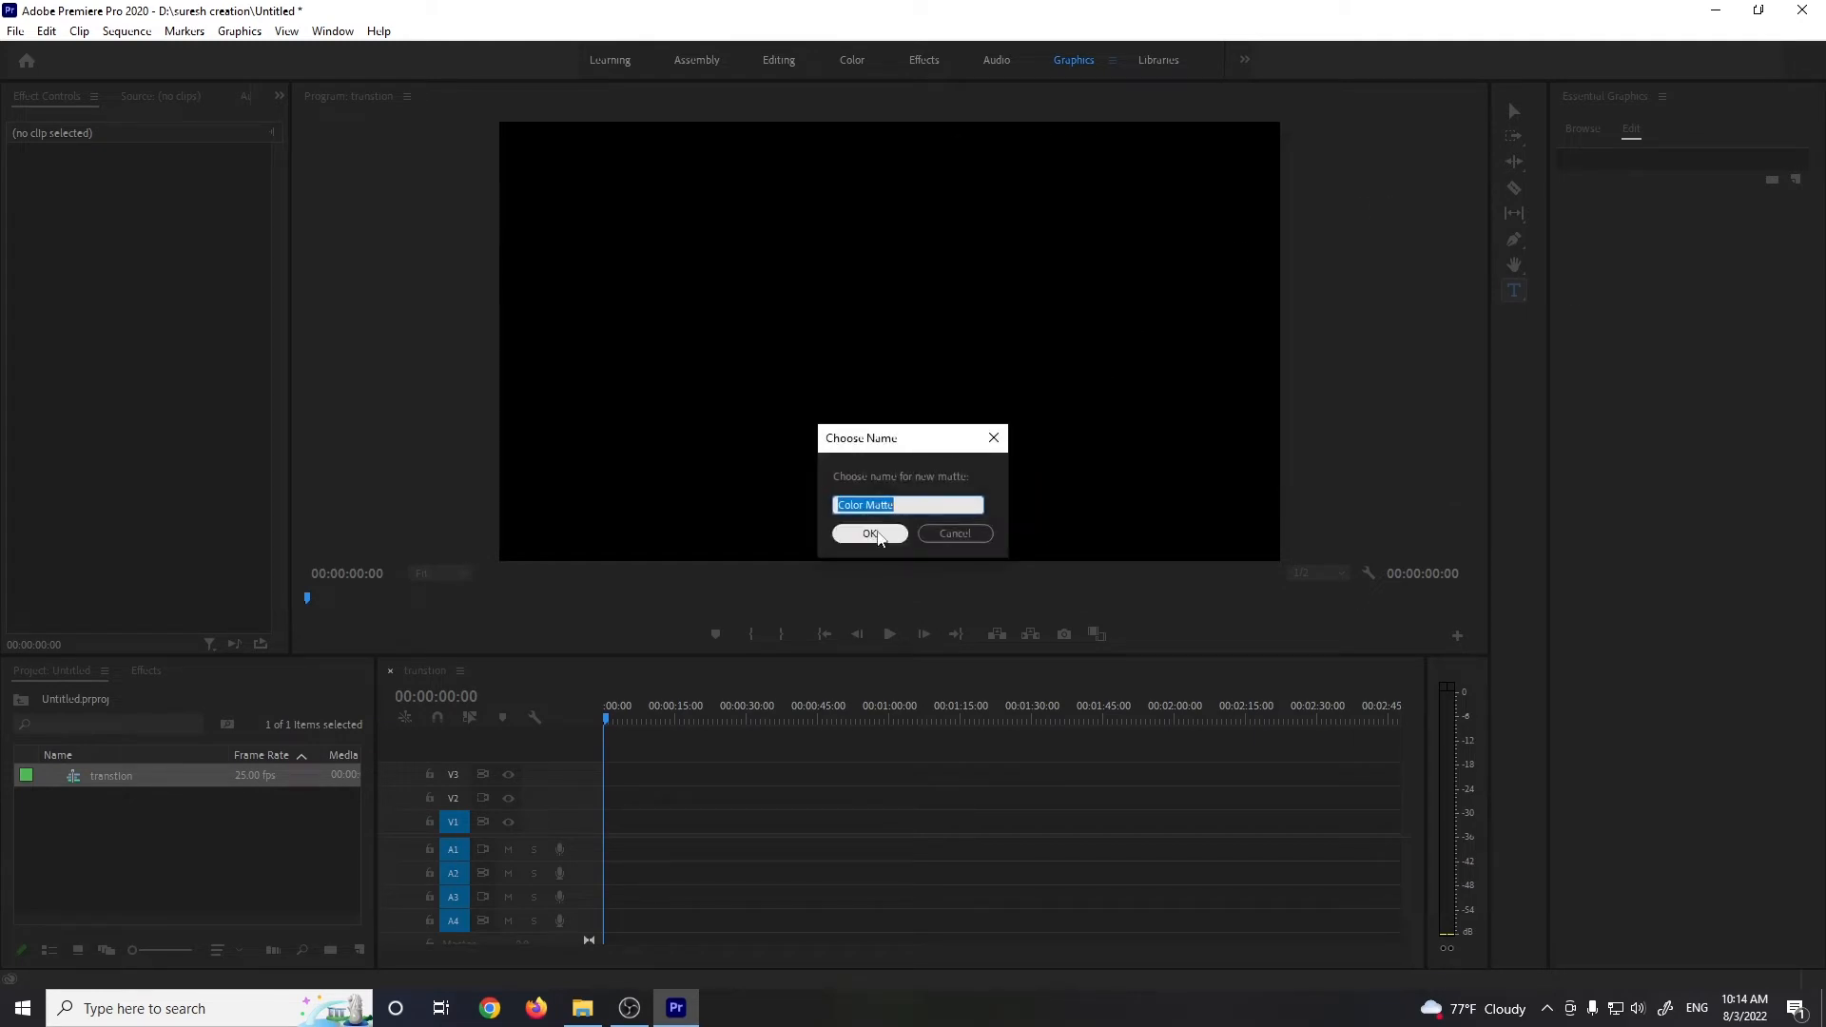
click(870, 533)
Place the color matte at the start of track V1 and set its scale to 150
drag(72, 782, 614, 824)
drag(885, 951, 809, 955)
click(628, 820)
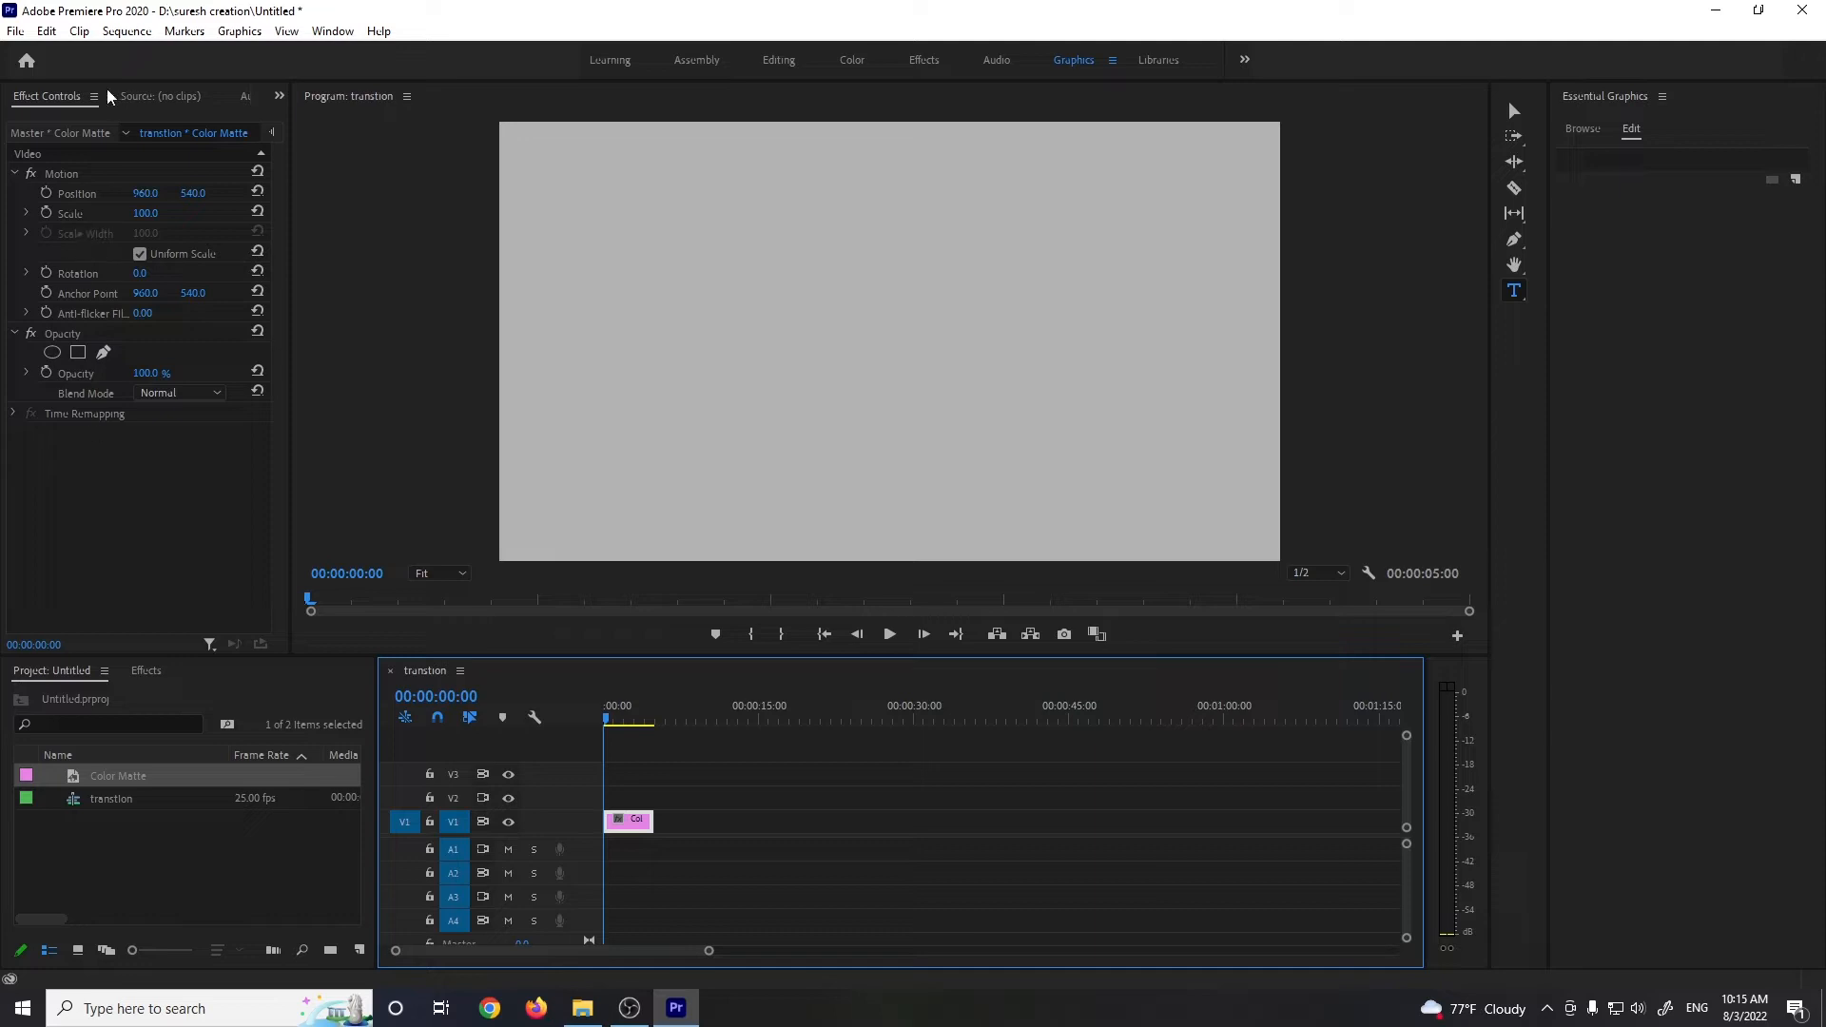
click(159, 207)
click(159, 208)
text(150)
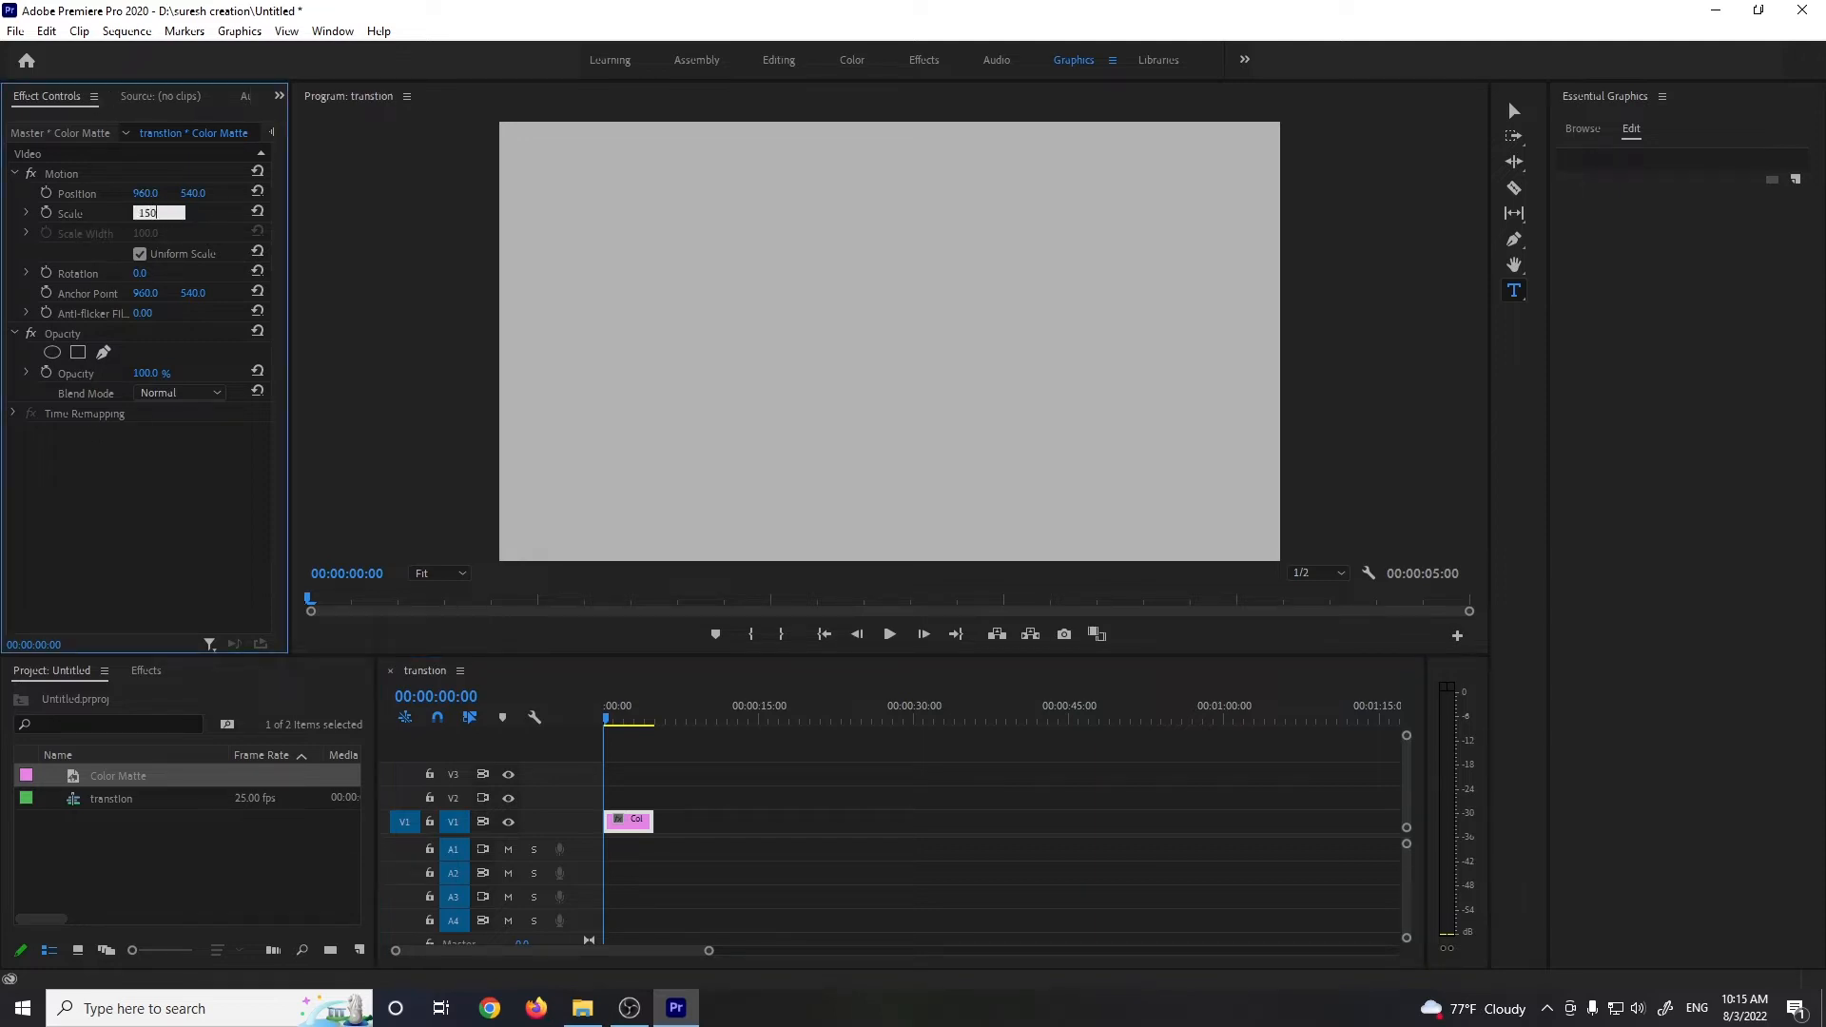
key(Return)
Switch to the Editing workspace, duplicate the color matte clip onto V2 and hide track V1
click(776, 60)
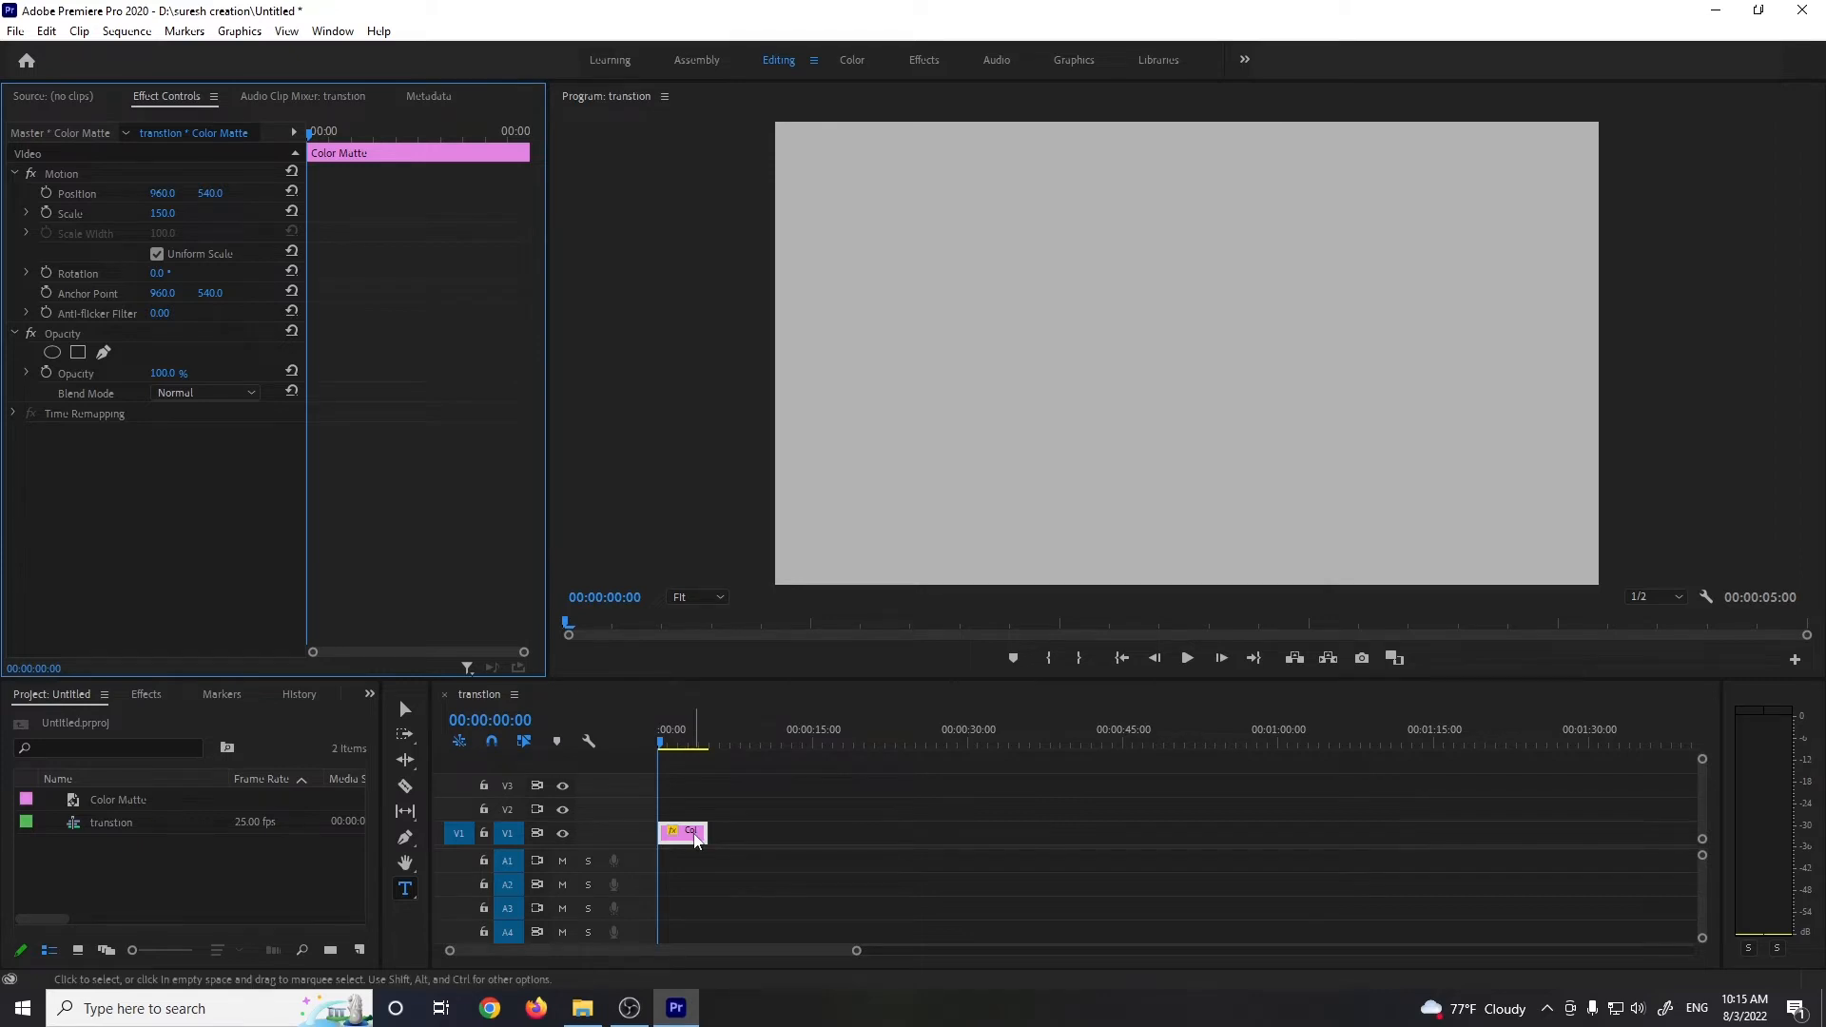
drag(695, 837, 686, 809)
click(563, 834)
Set the V2 color matte's rotation to -29.2° and its position to 372.6, -62
click(163, 274)
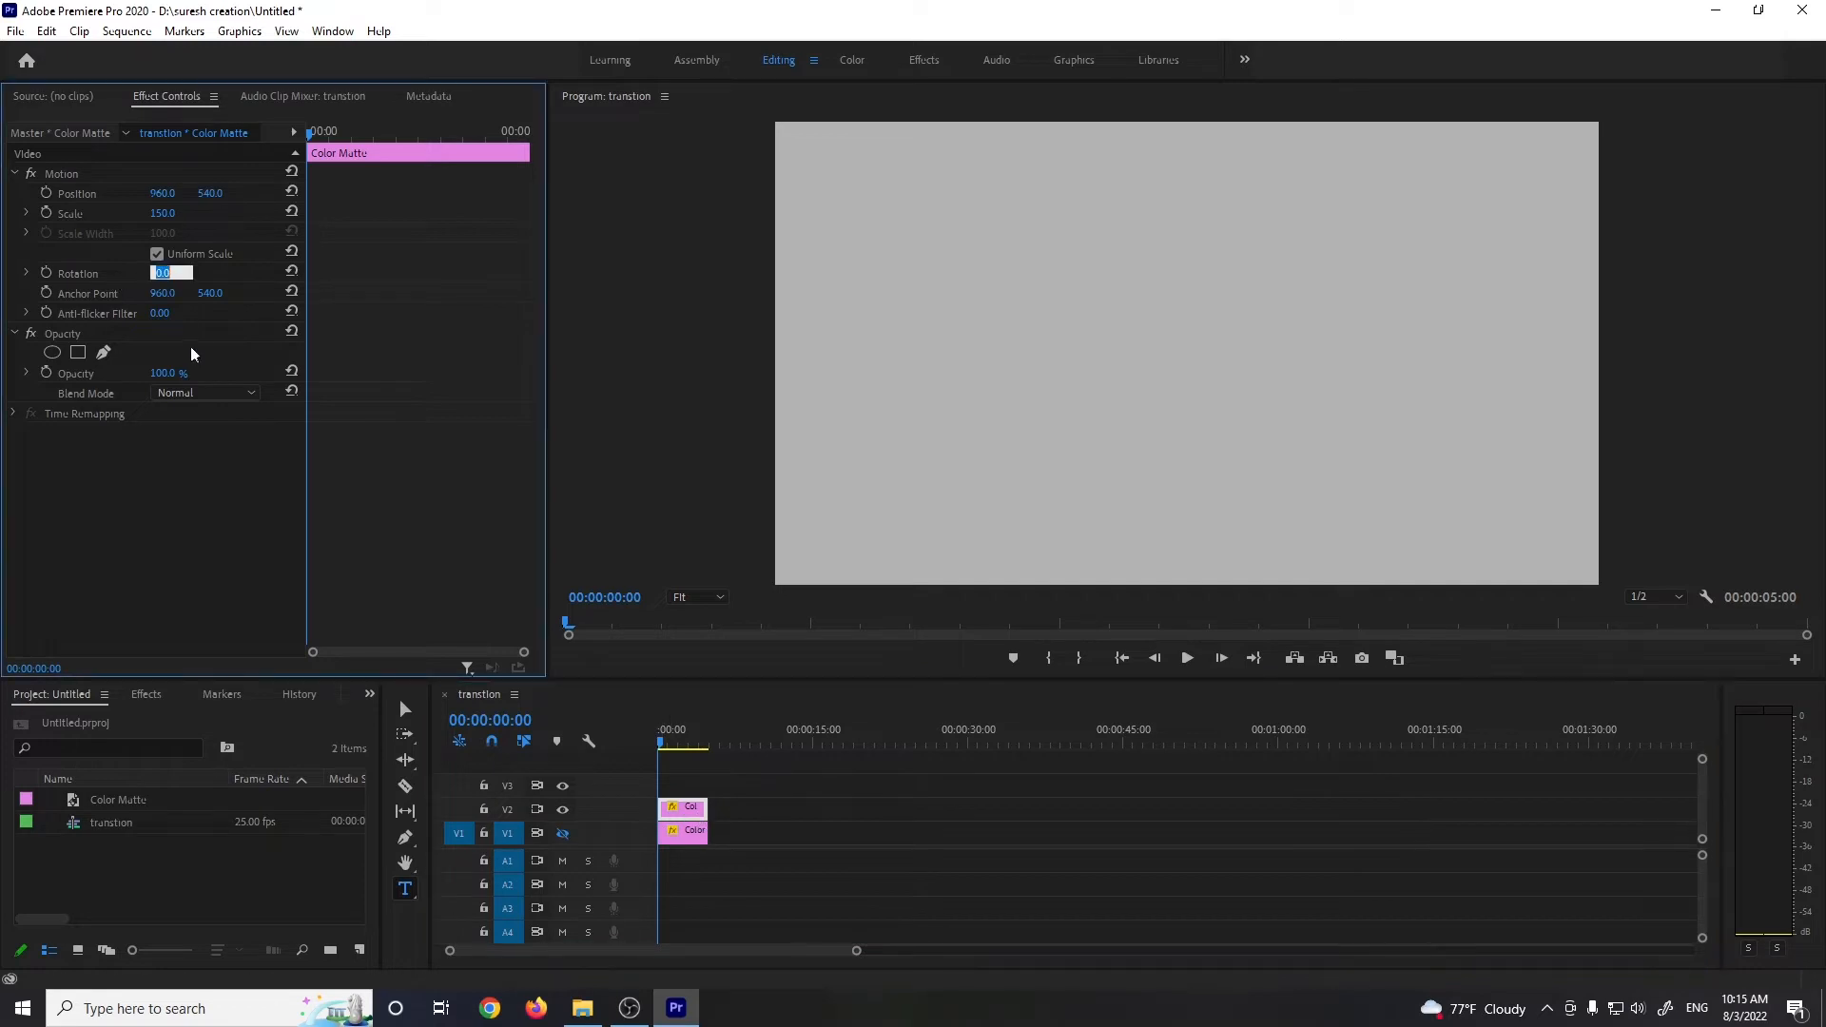
text(-29.2)
key(Return)
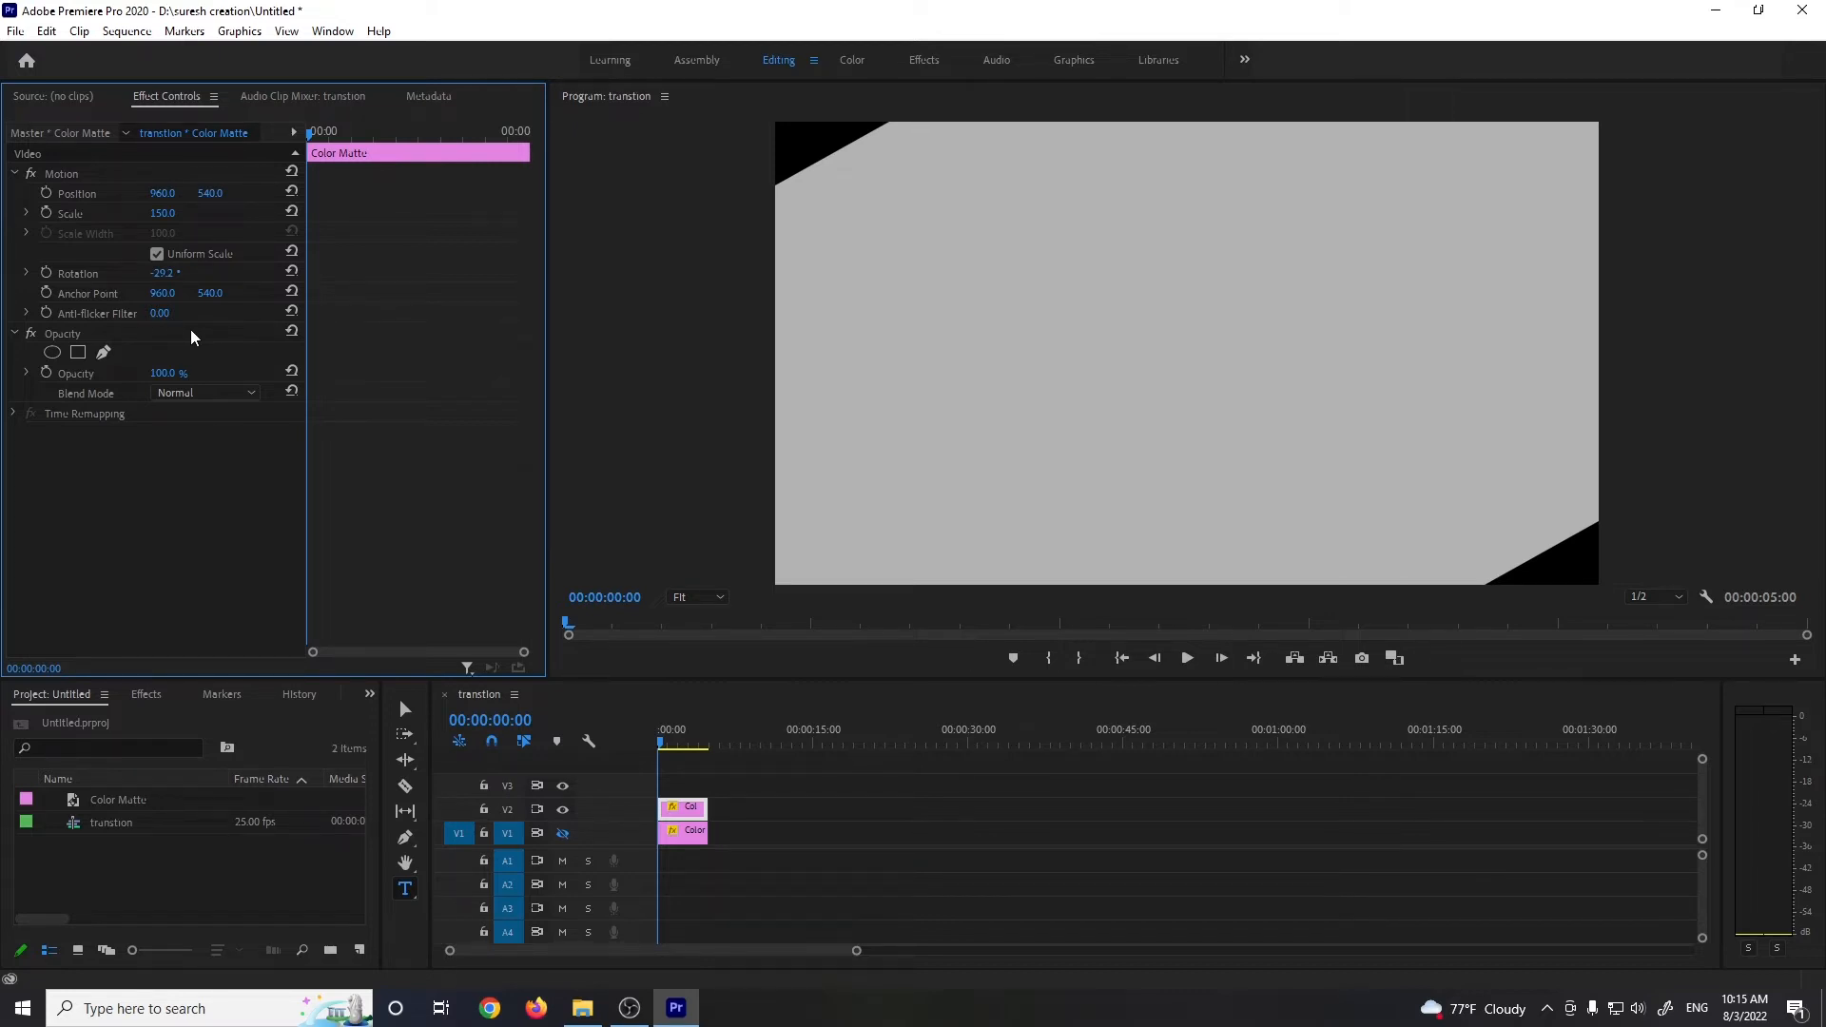
click(157, 193)
text(2)
text(3)
text(72)
text(.6)
key(Return)
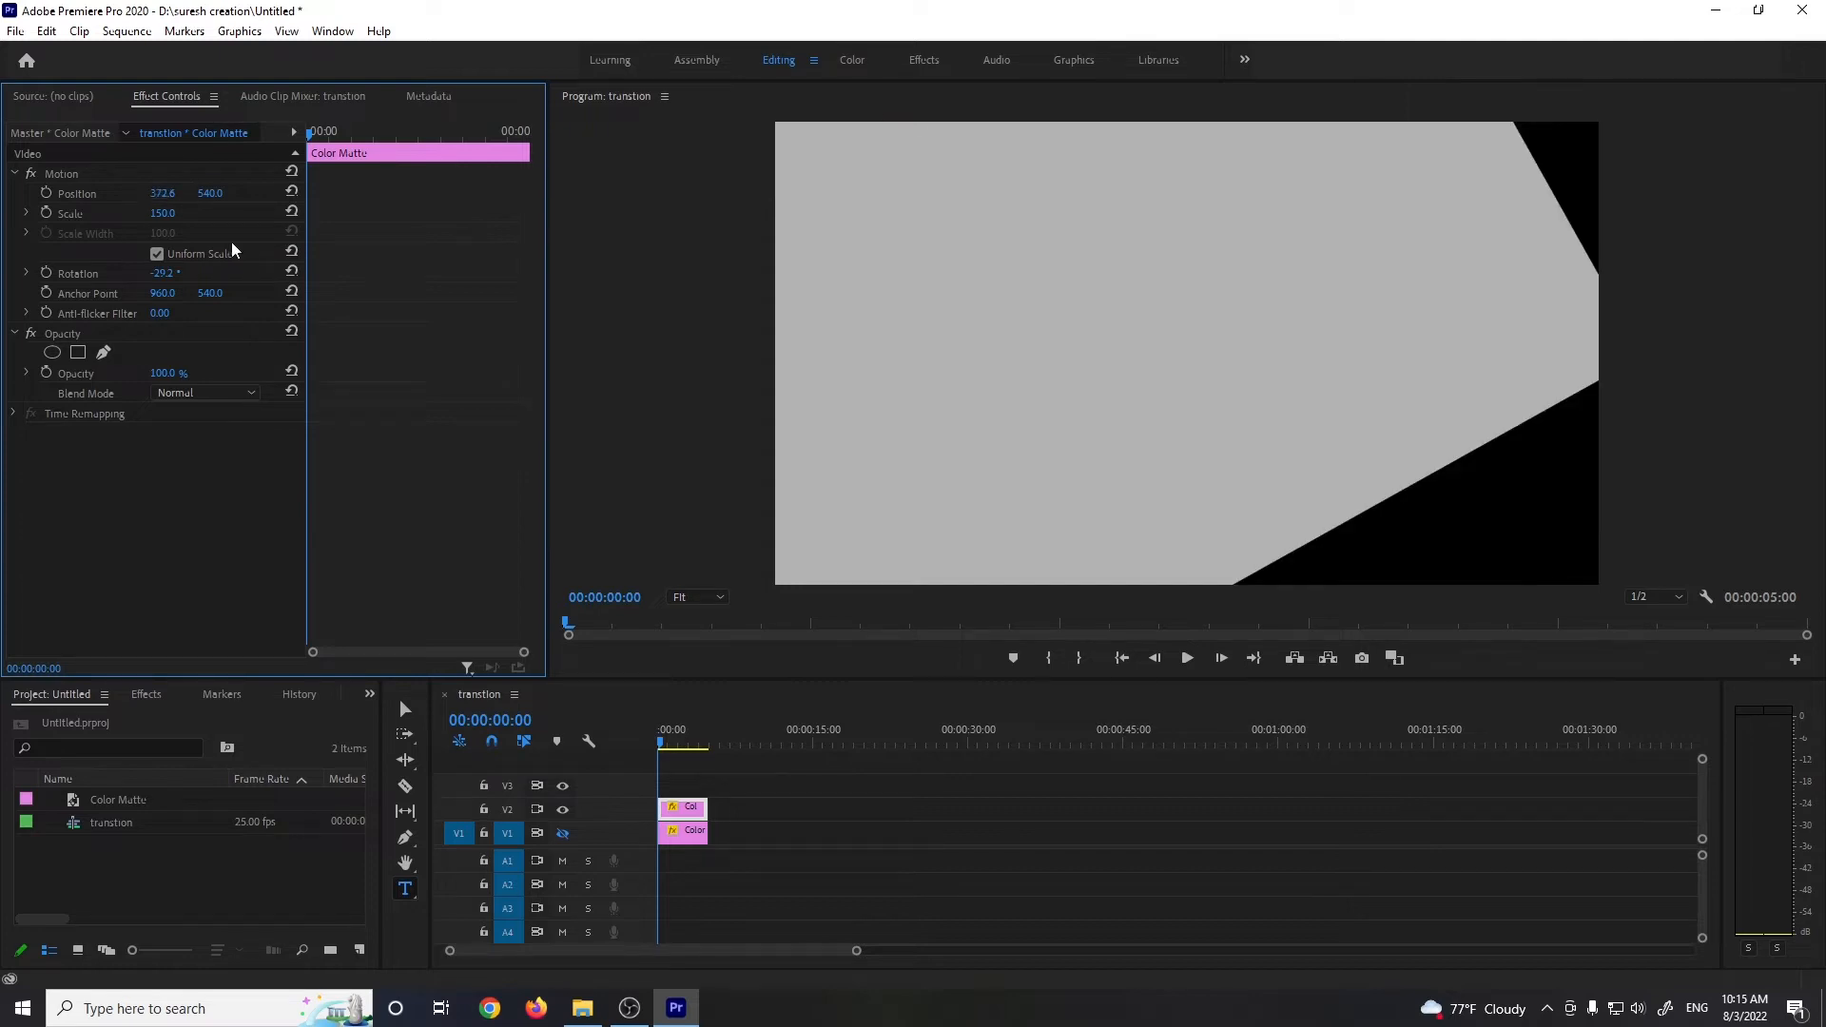
click(216, 192)
text(-62)
key(Return)
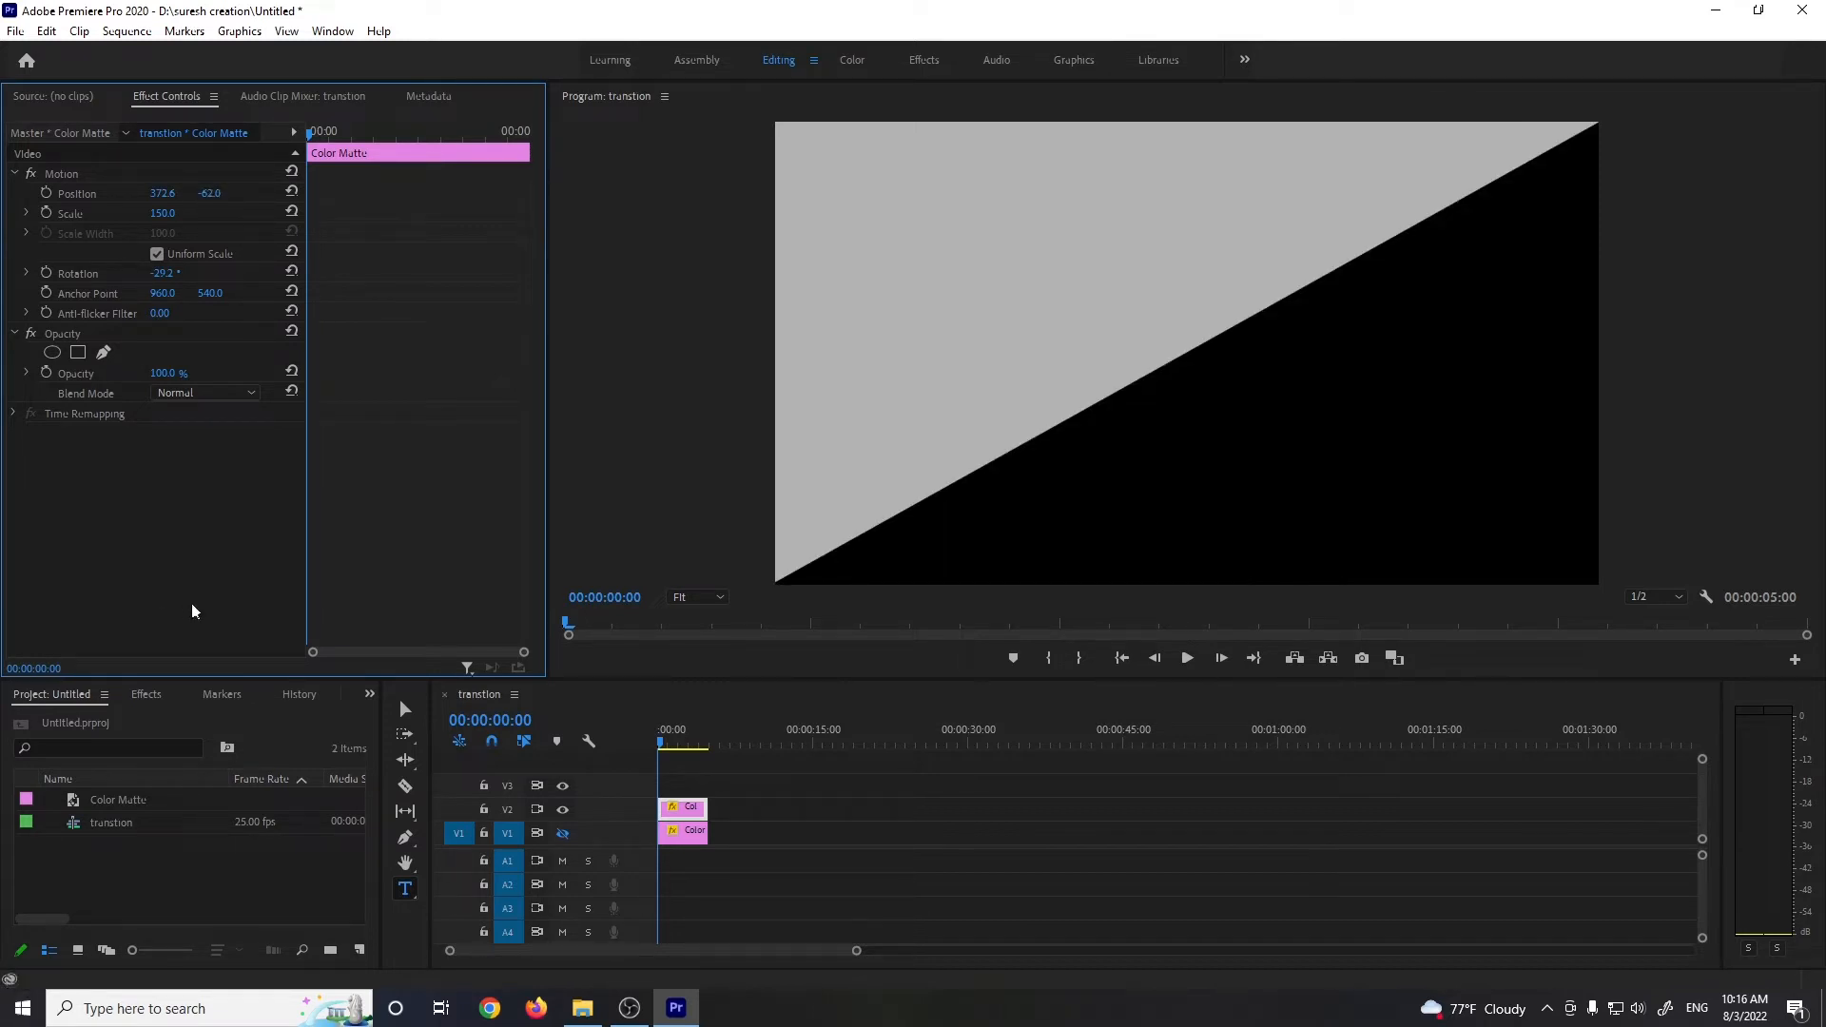
Animate the V2 matte's position with a keyframe at the clip start and one at 10 frames set to -45.6, -1162
click(47, 193)
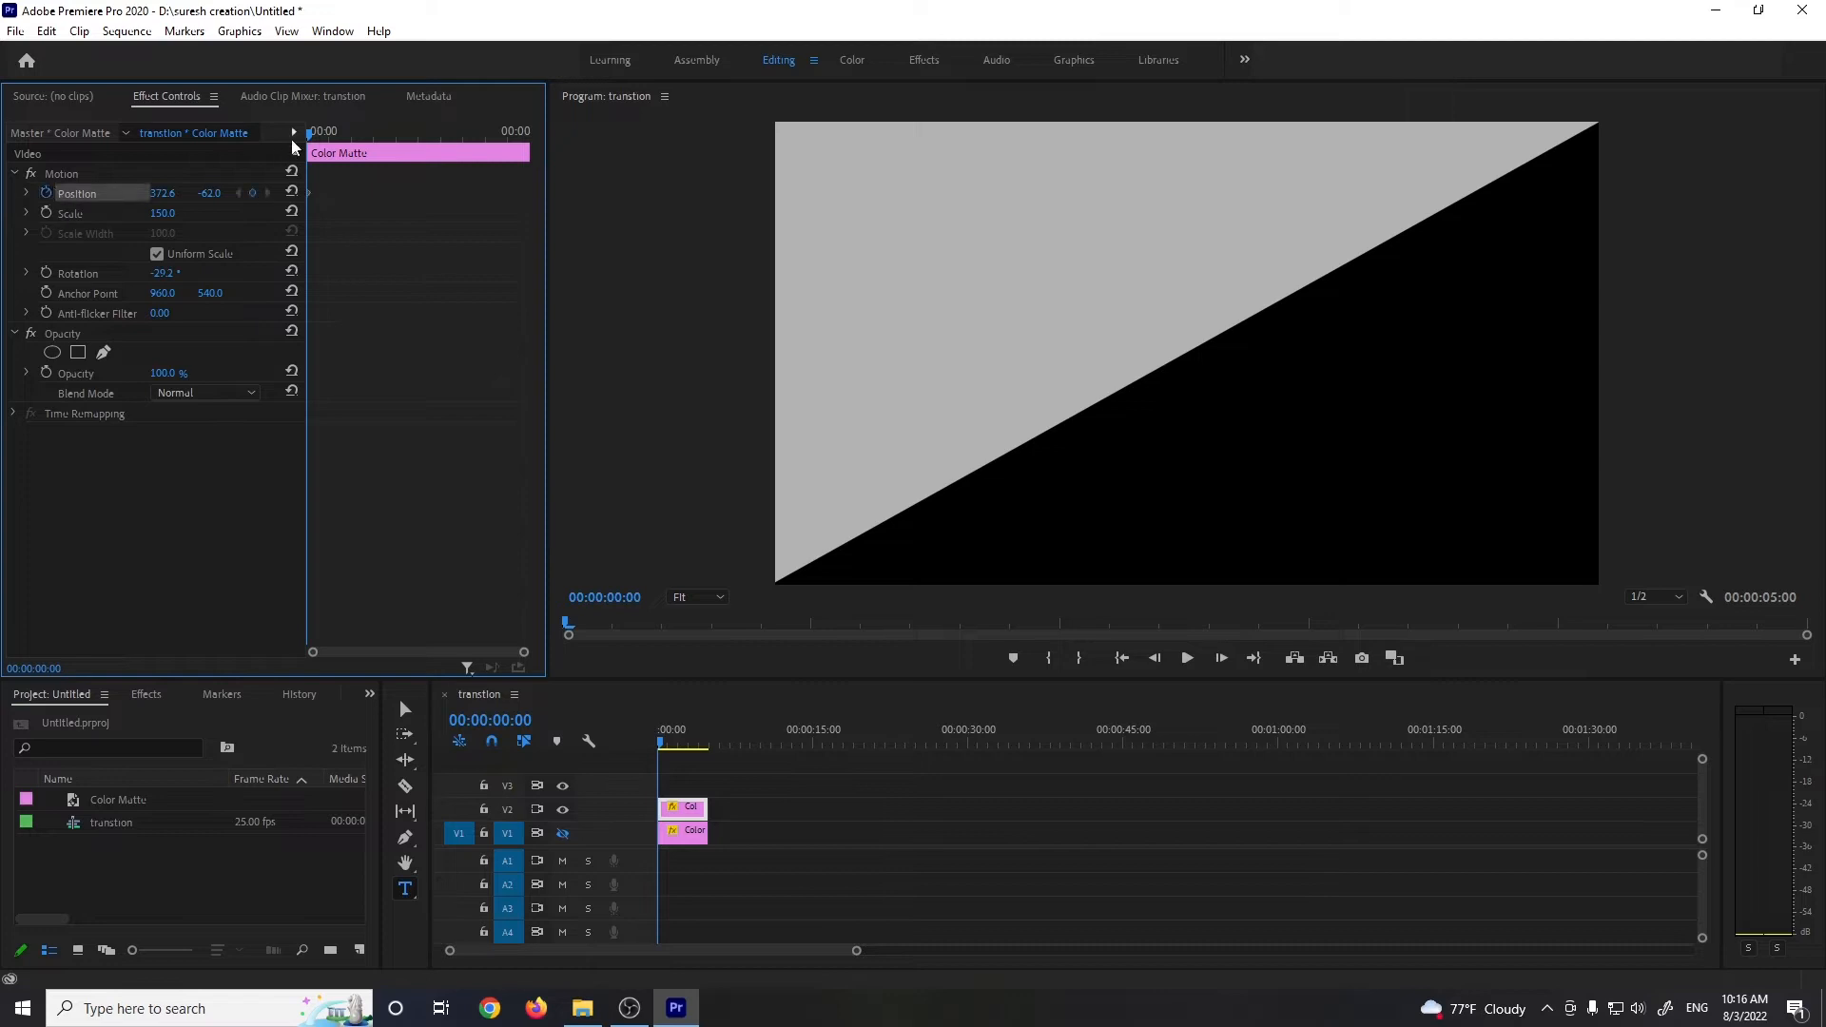
drag(310, 134, 328, 134)
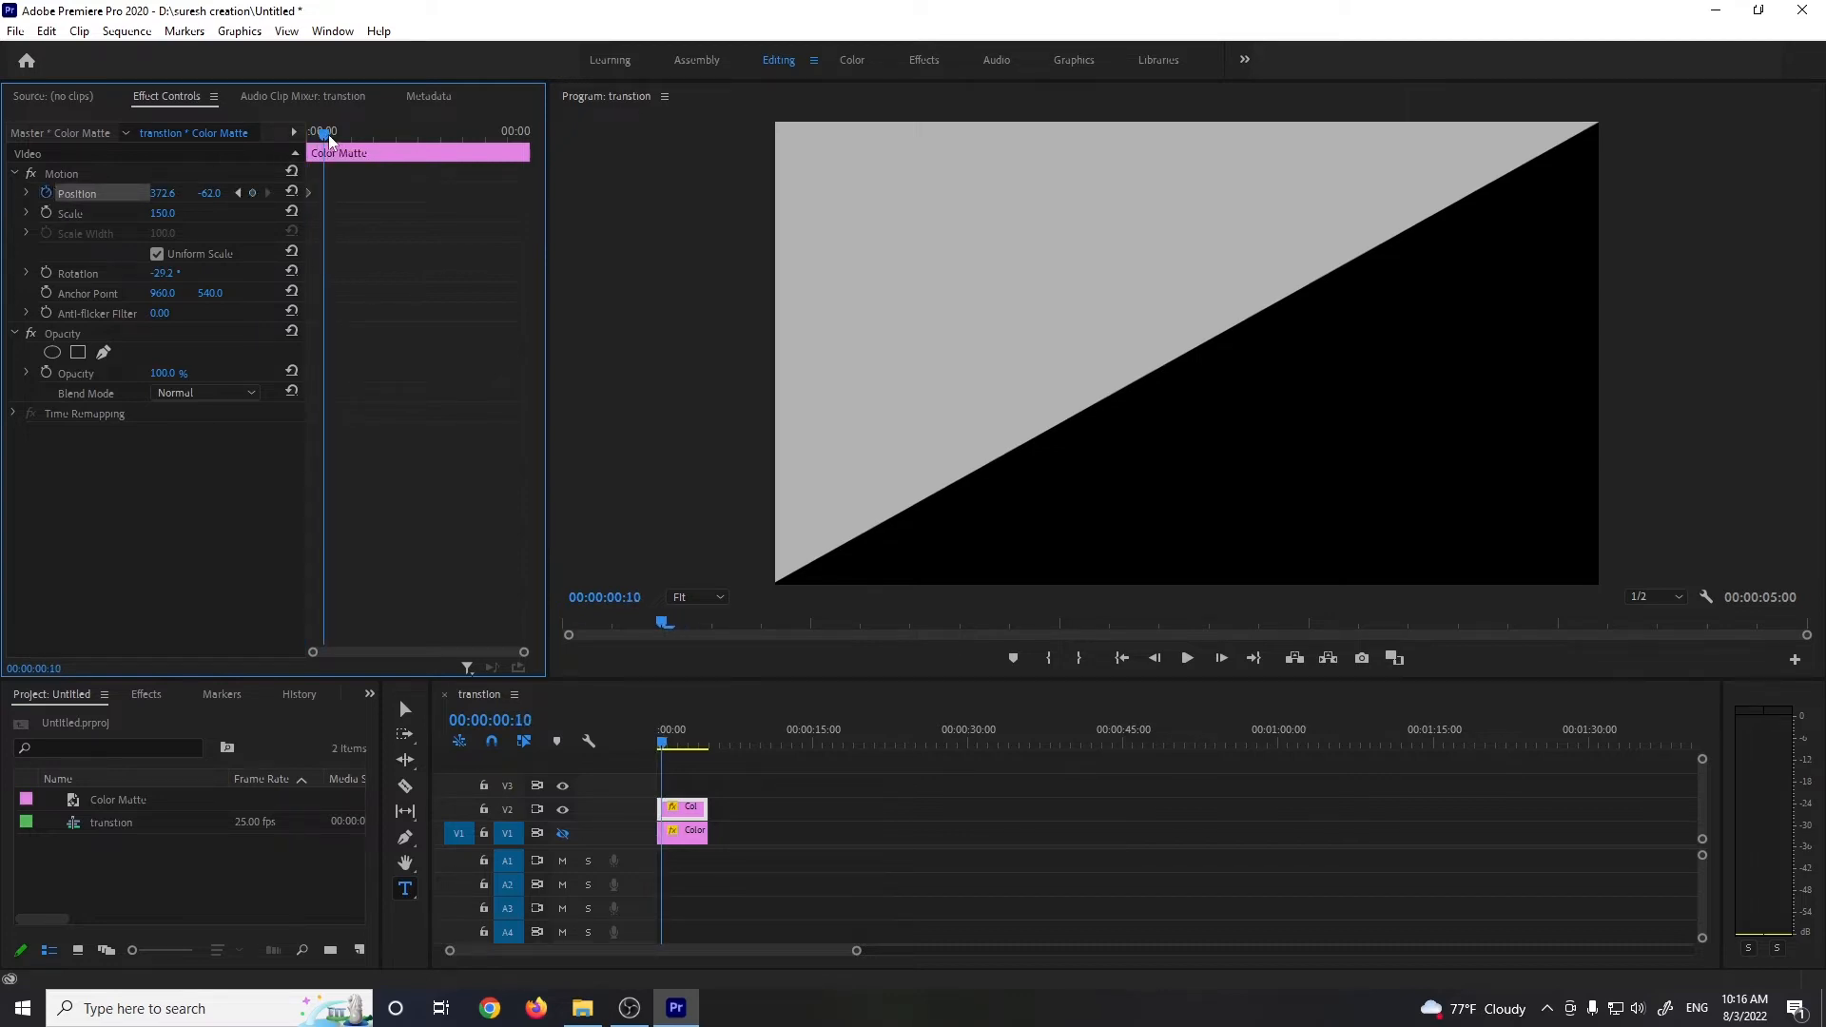
click(164, 193)
text(-45.6)
key(Return)
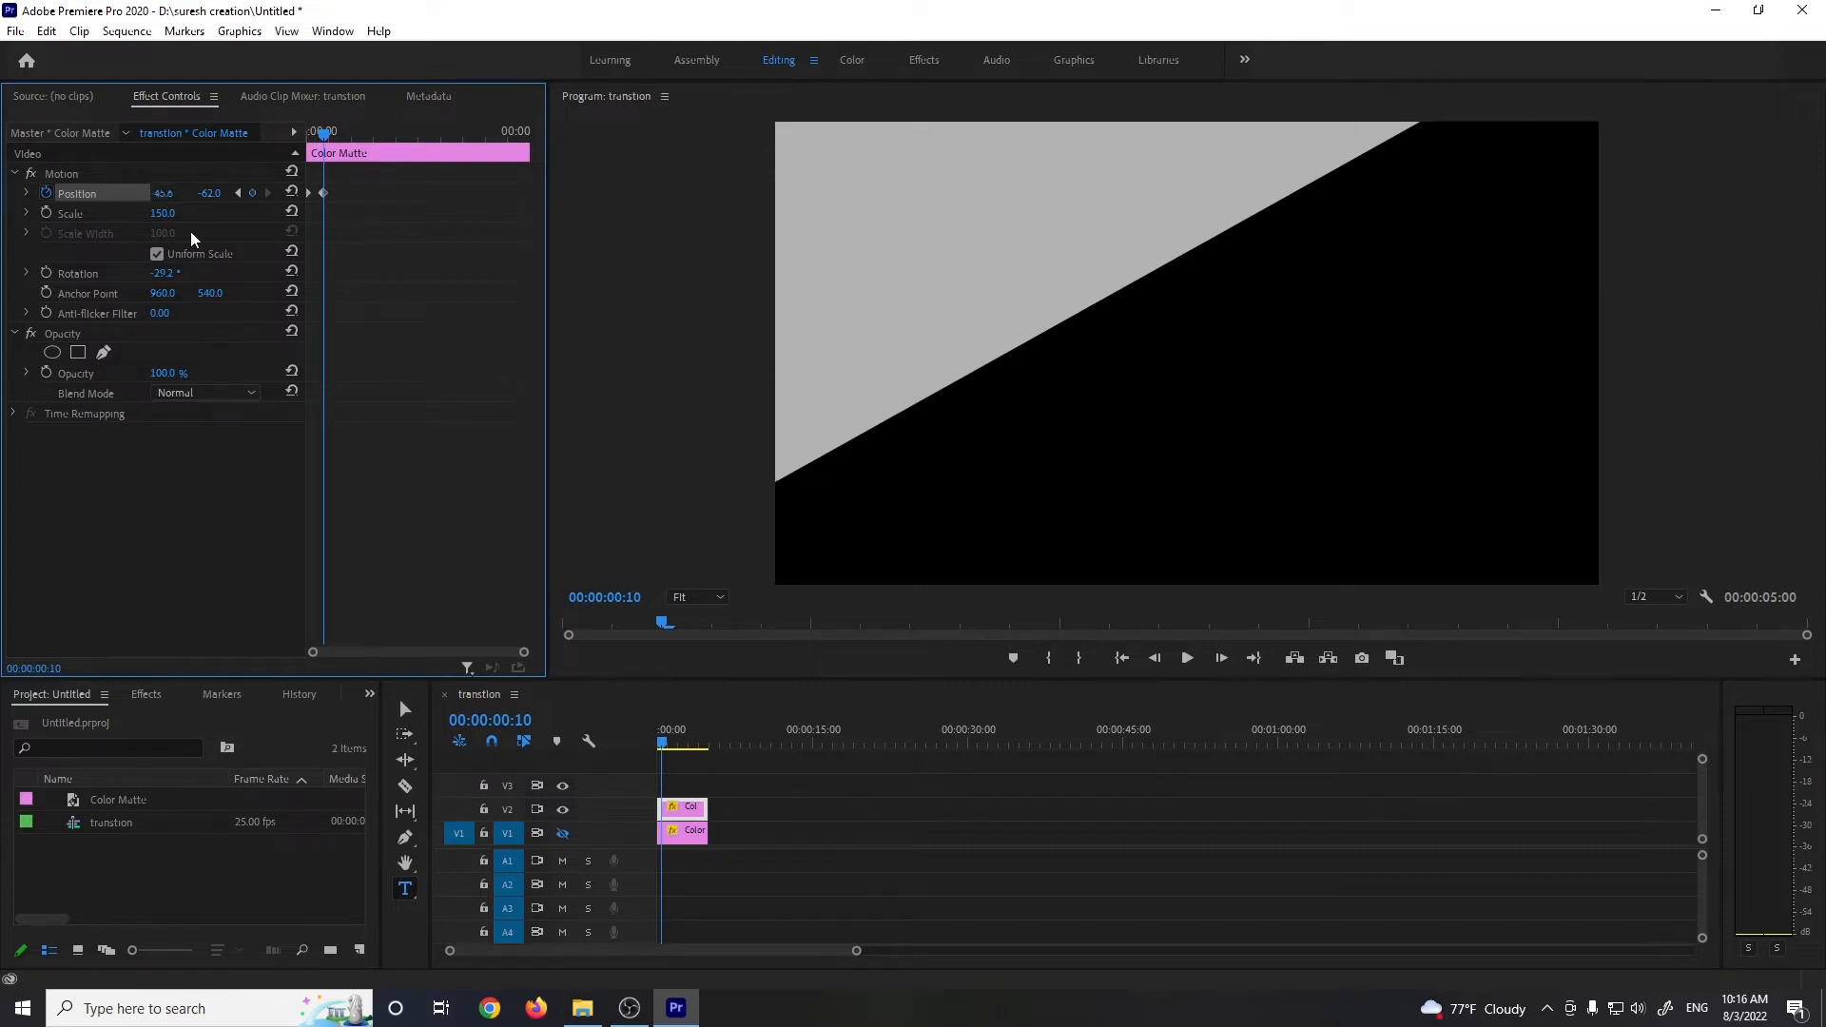
click(218, 192)
text(-1162)
key(Return)
Return to the sequence start, show track V1 again and set its color matte's rotation to -29.2°
drag(317, 138, 273, 179)
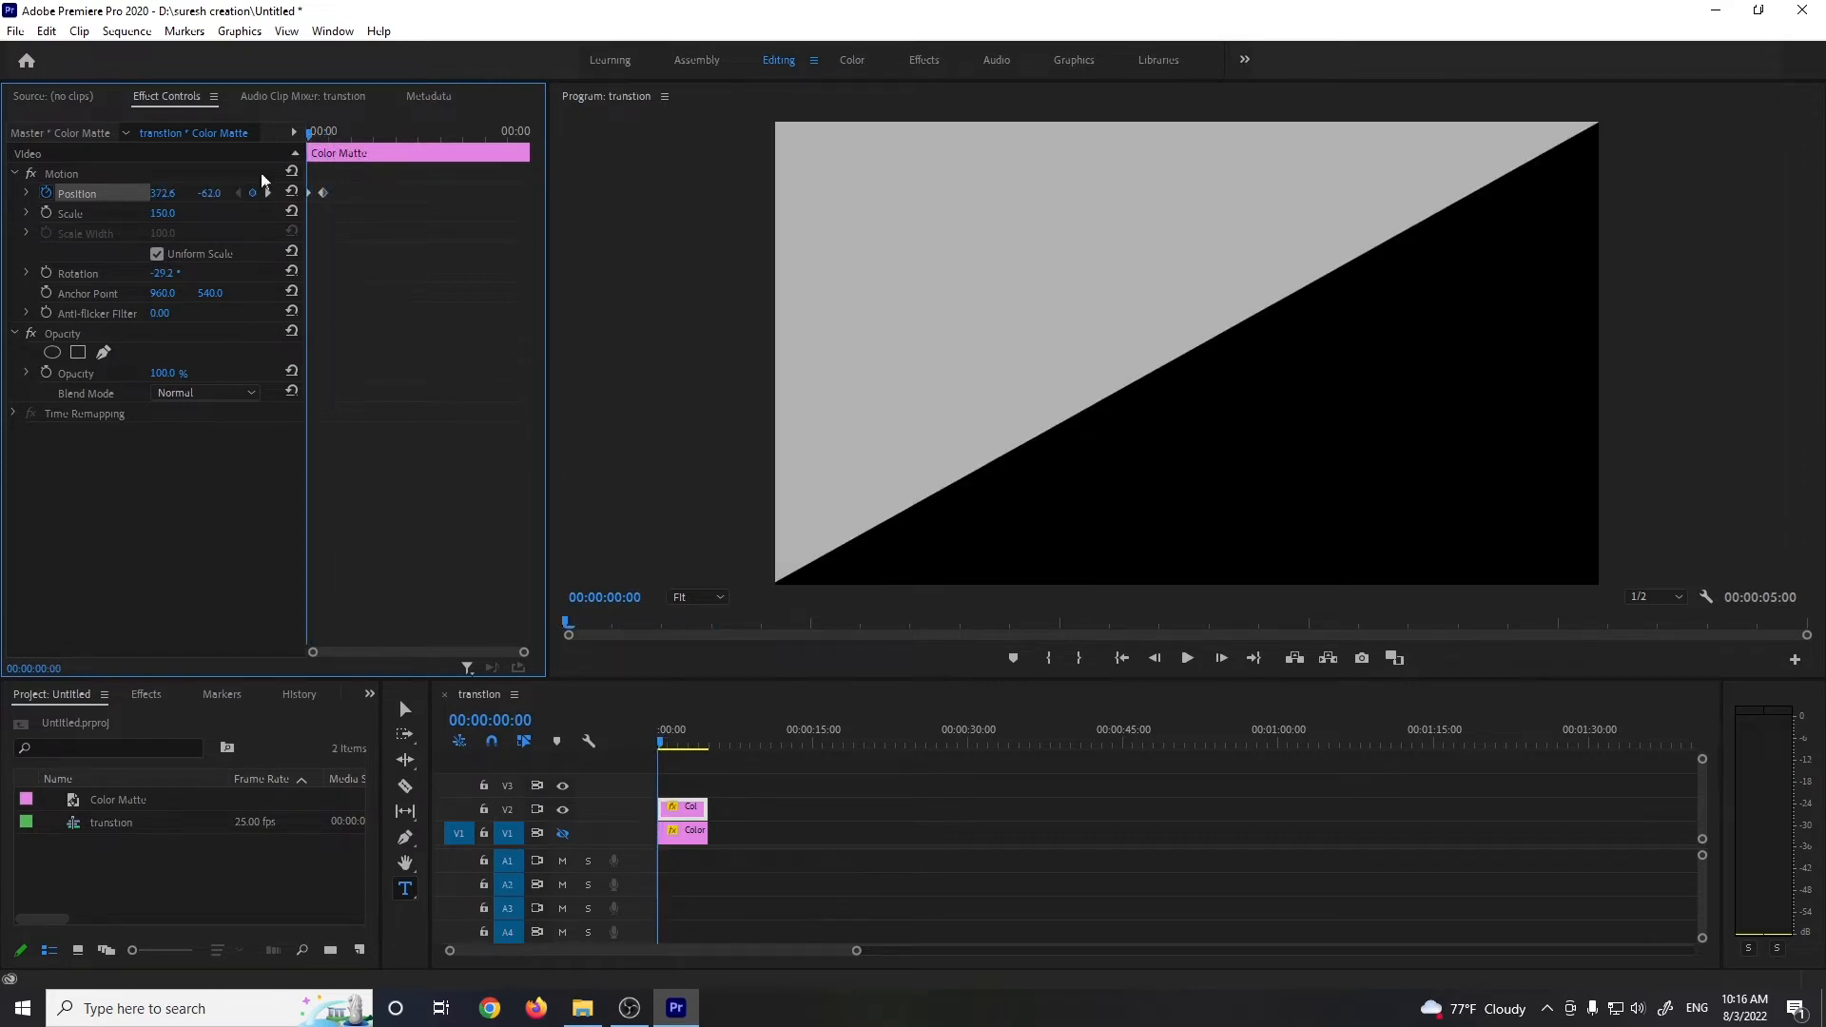
click(563, 833)
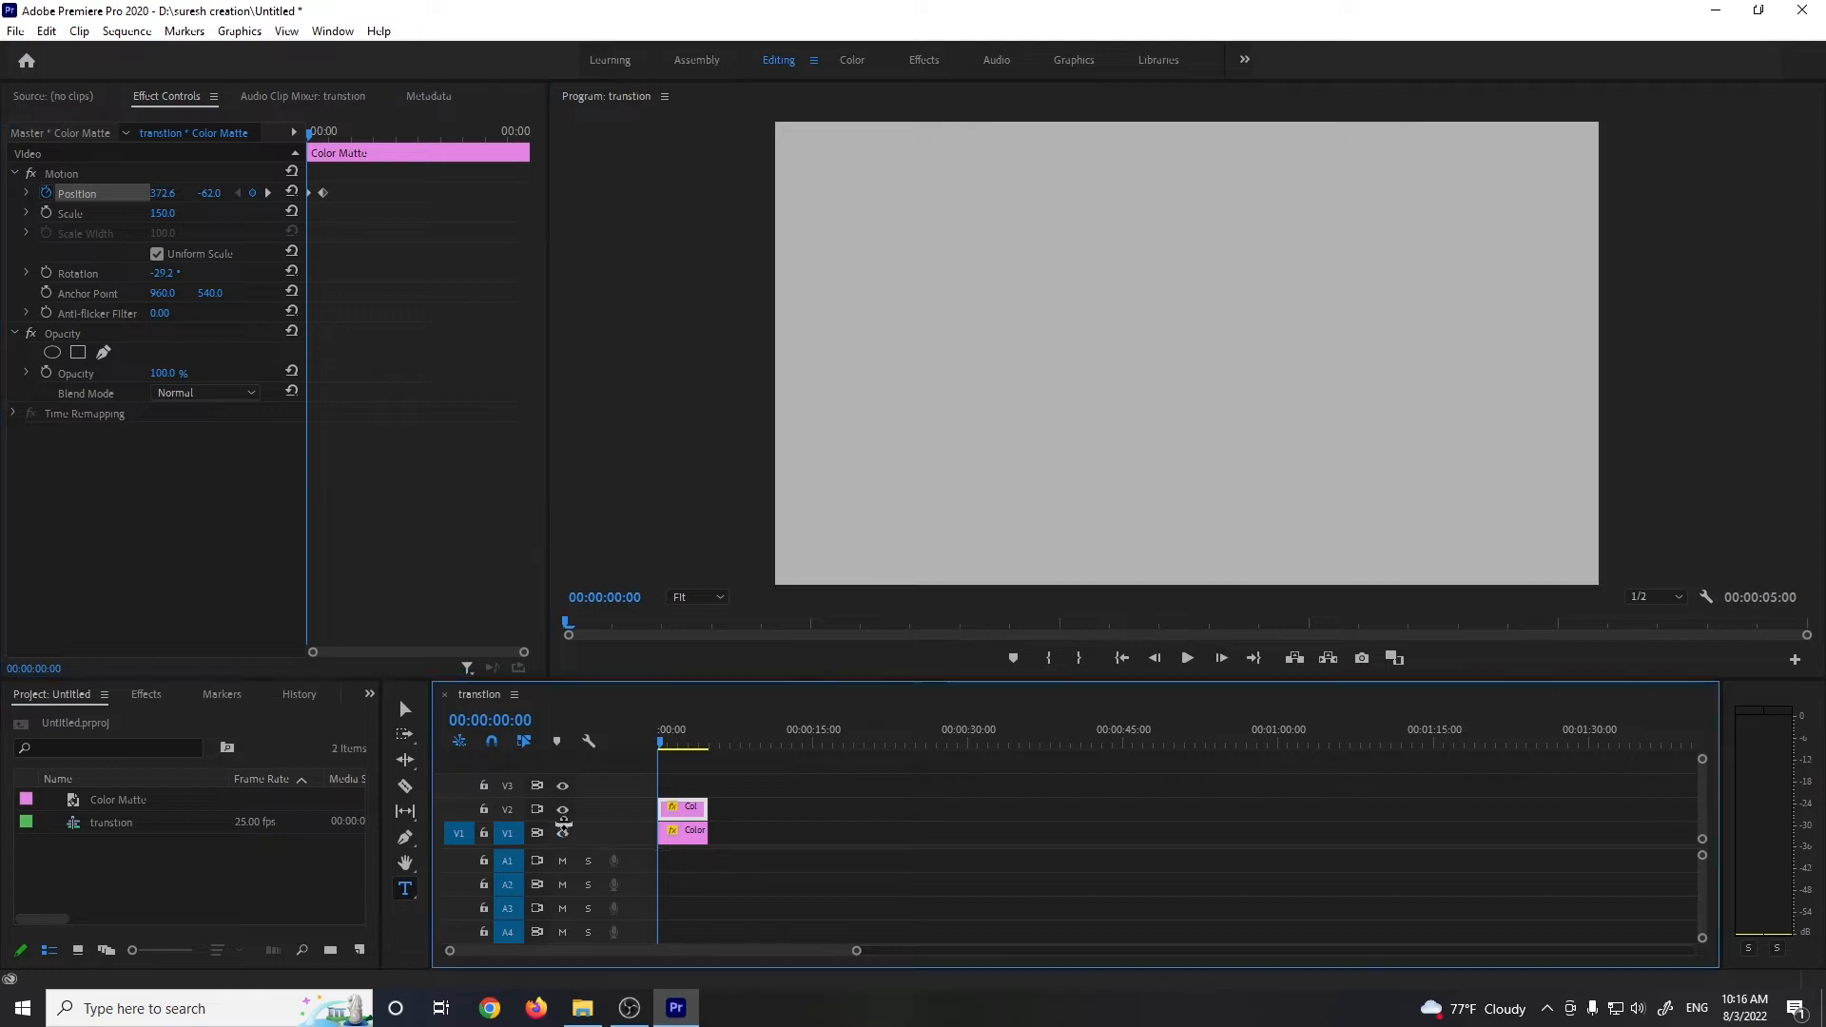
click(563, 811)
click(687, 833)
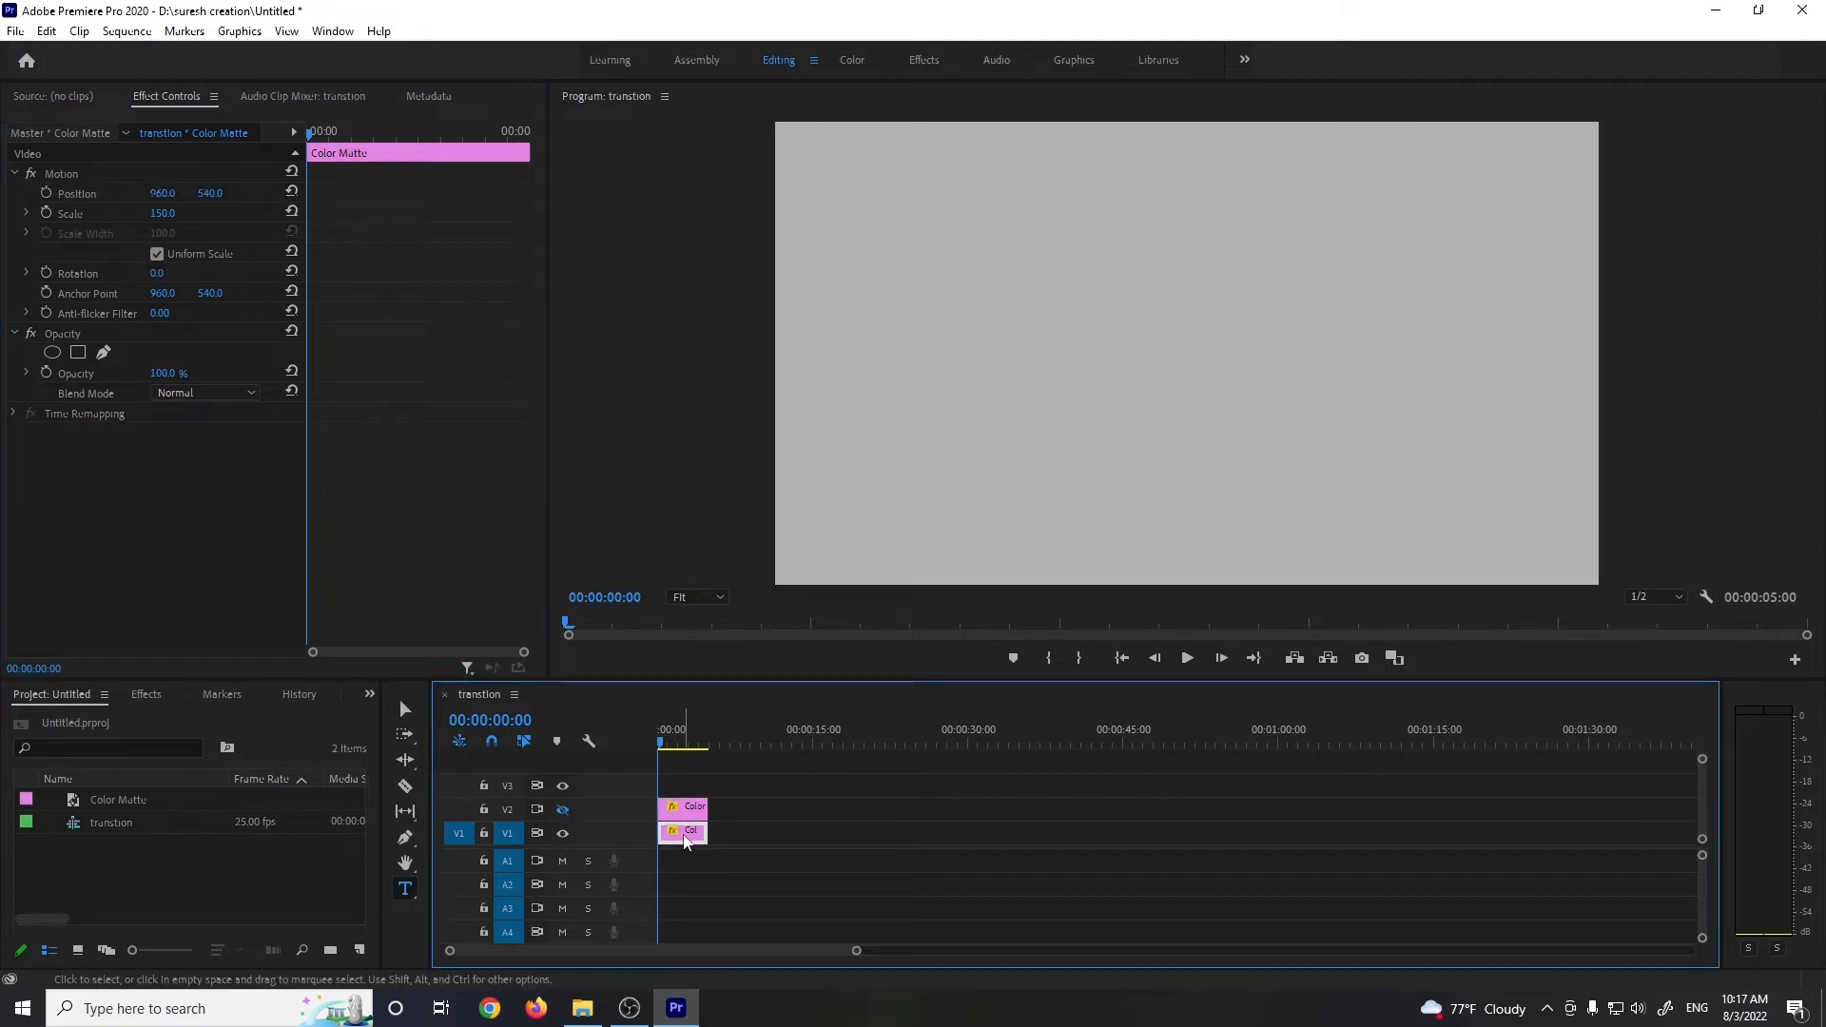
click(564, 810)
click(156, 273)
text(-29.2)
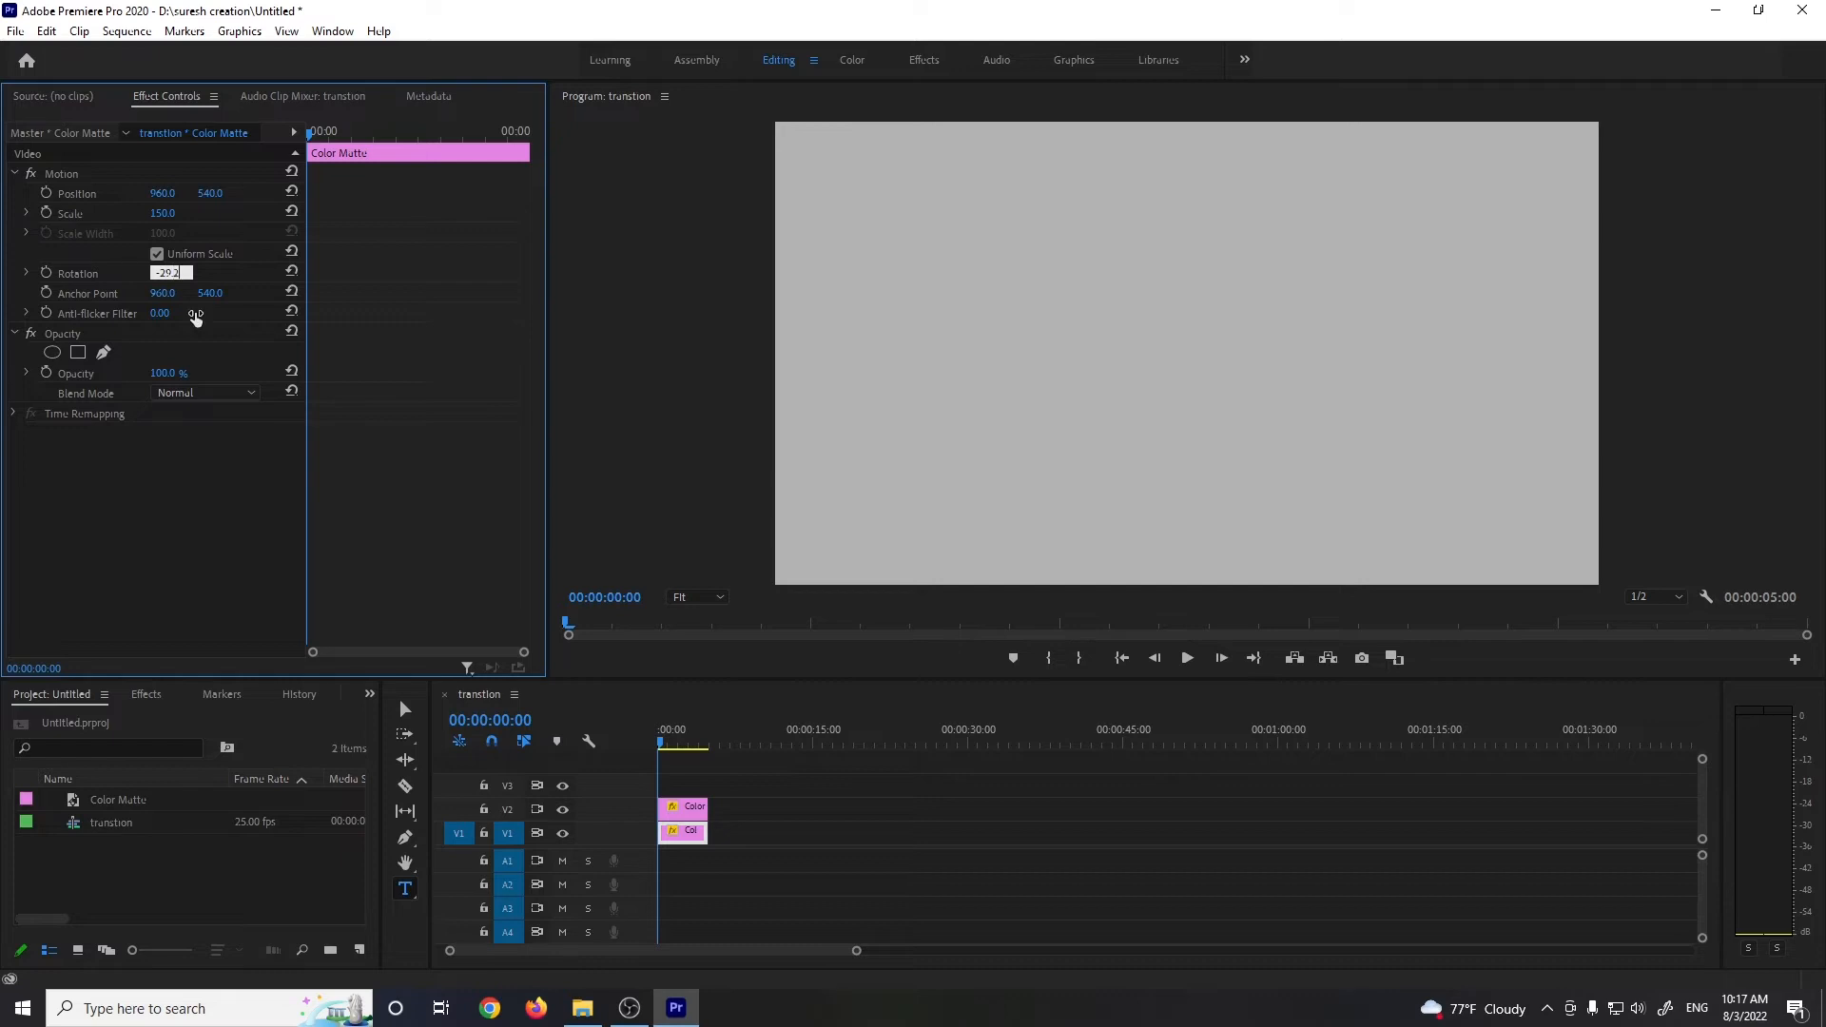
key(Return)
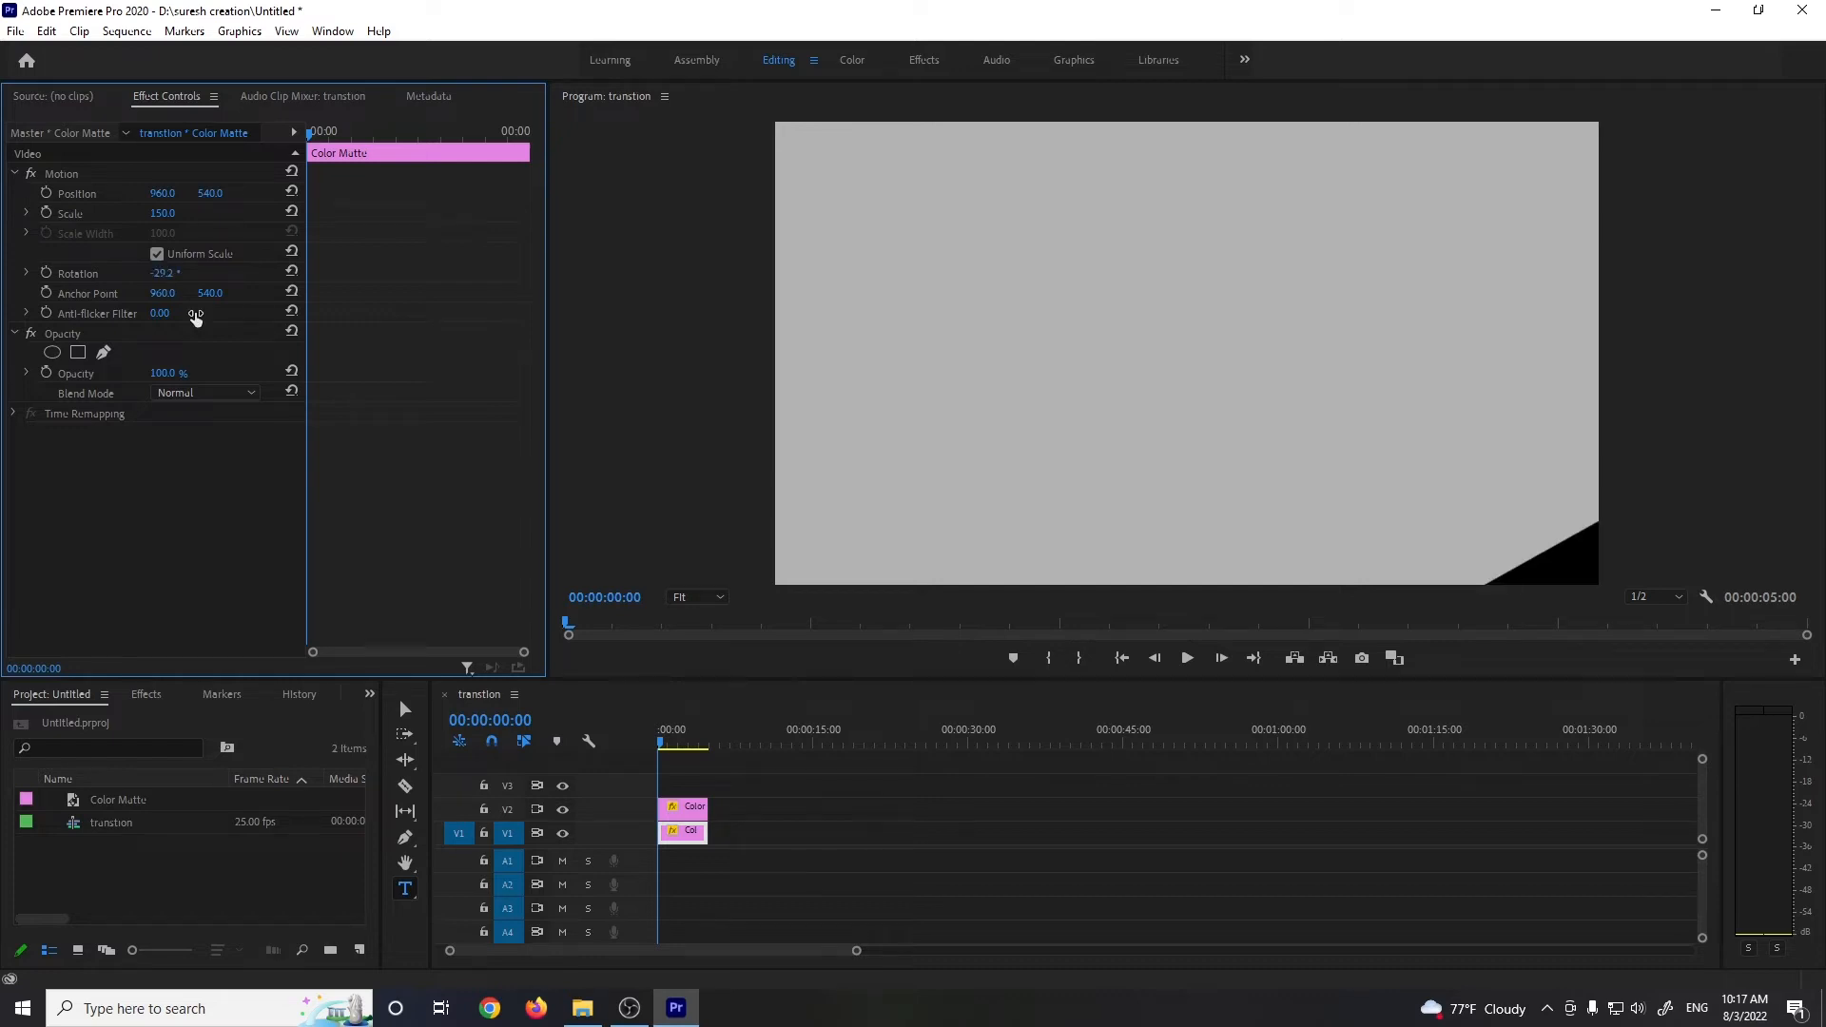
Set the V1 color matte's position to 1398.3, 1217.9 and check it against the V2 matte
click(164, 194)
text(138)
text(98.3)
key(Return)
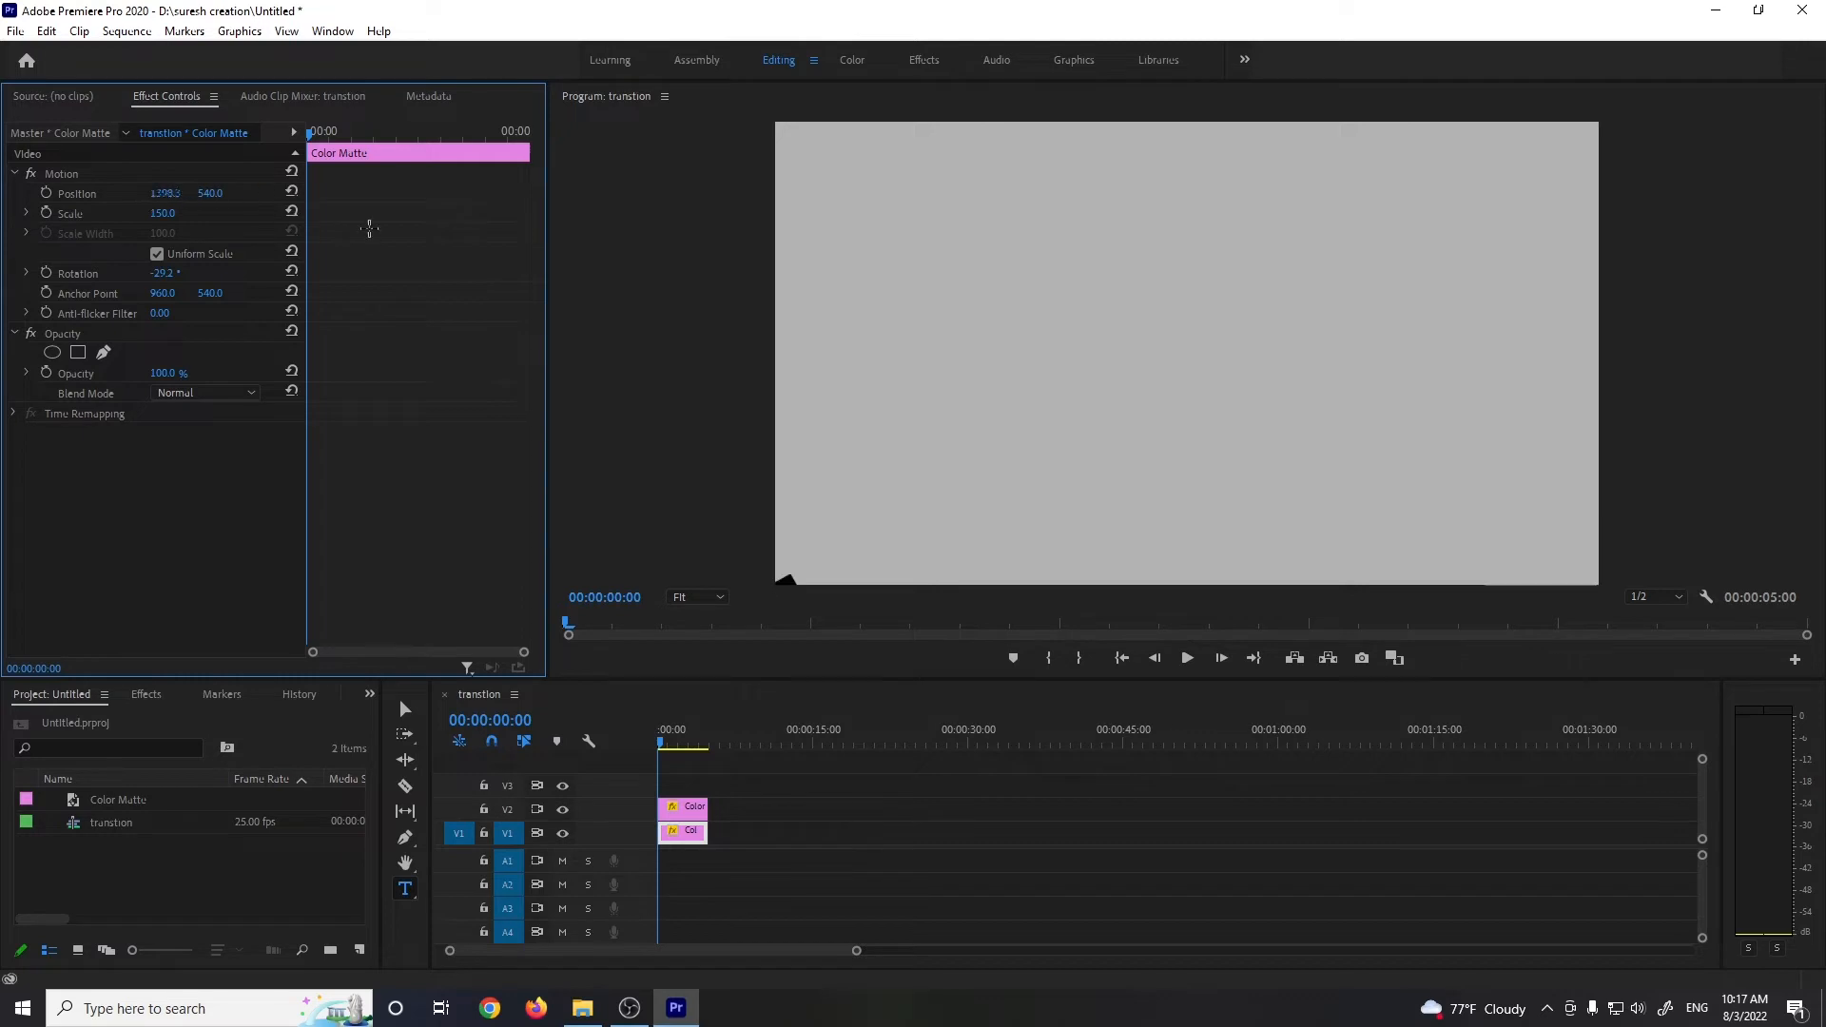
click(213, 194)
text(1217.9)
key(Return)
click(561, 809)
click(561, 809)
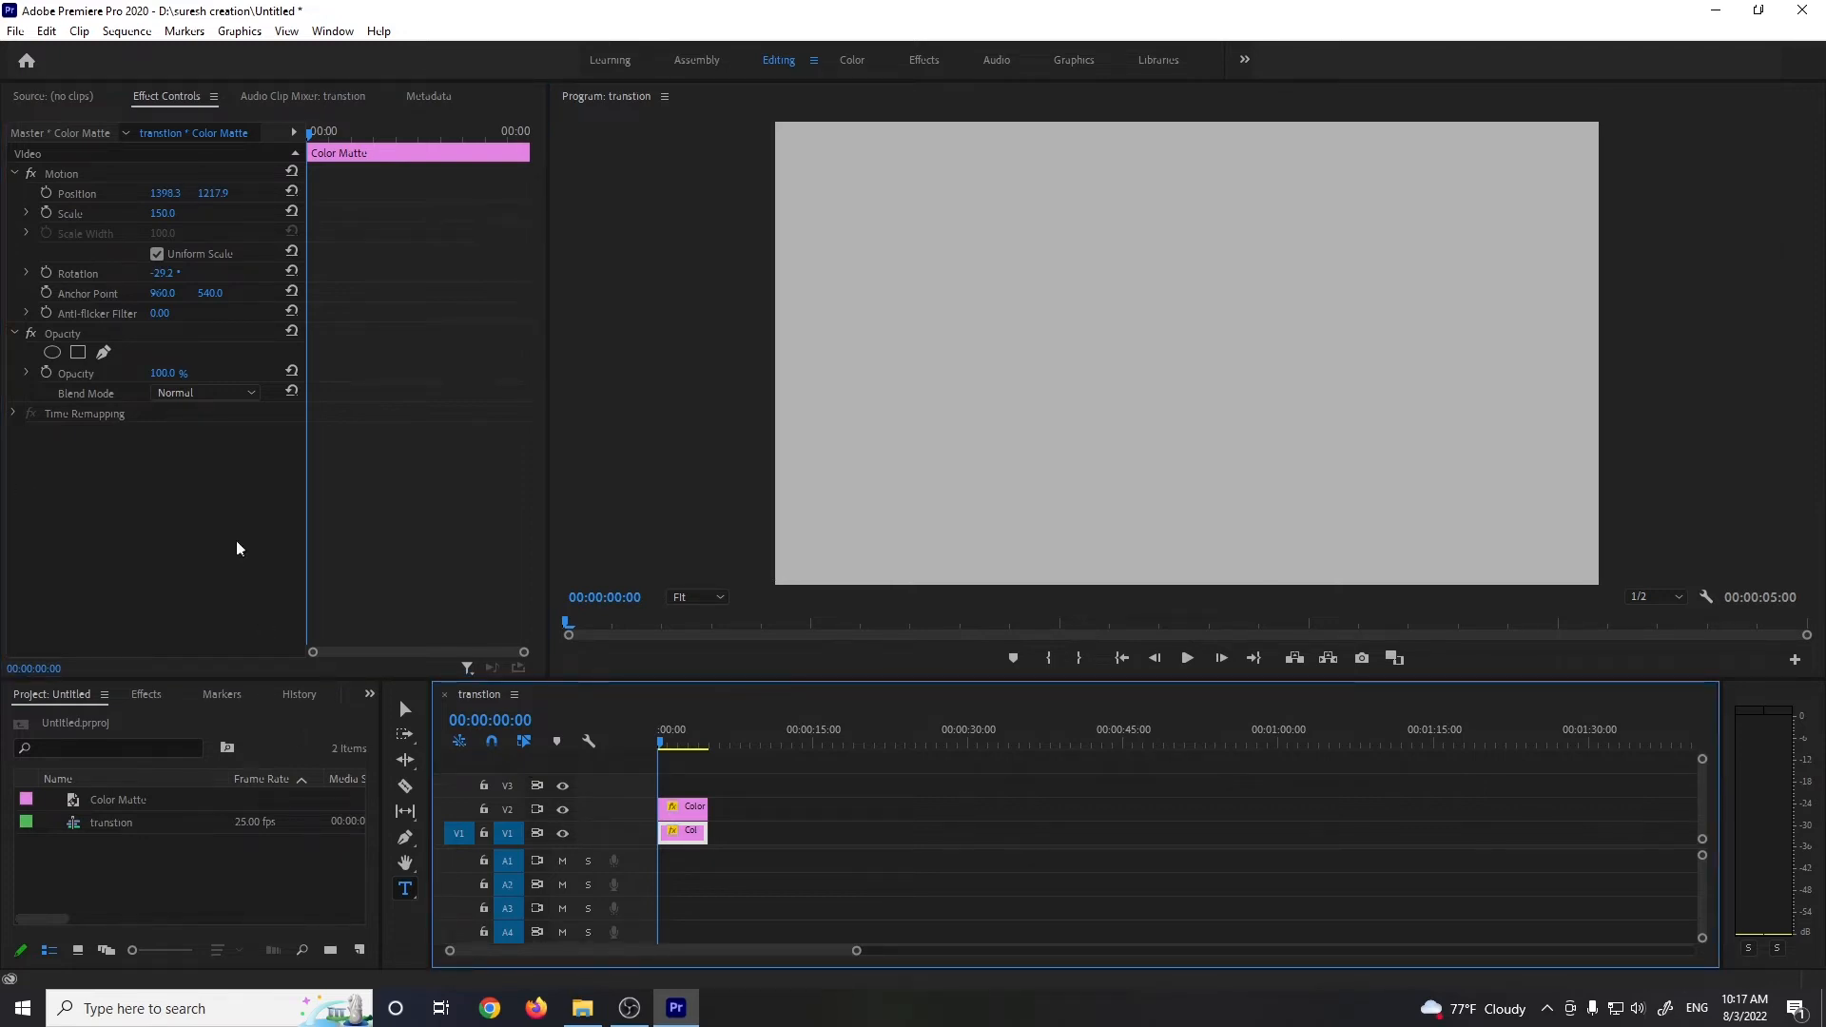
Animate the V1 matte's position with a keyframe at the clip start and one at 10 frames set to 1851.6, 2092
click(48, 193)
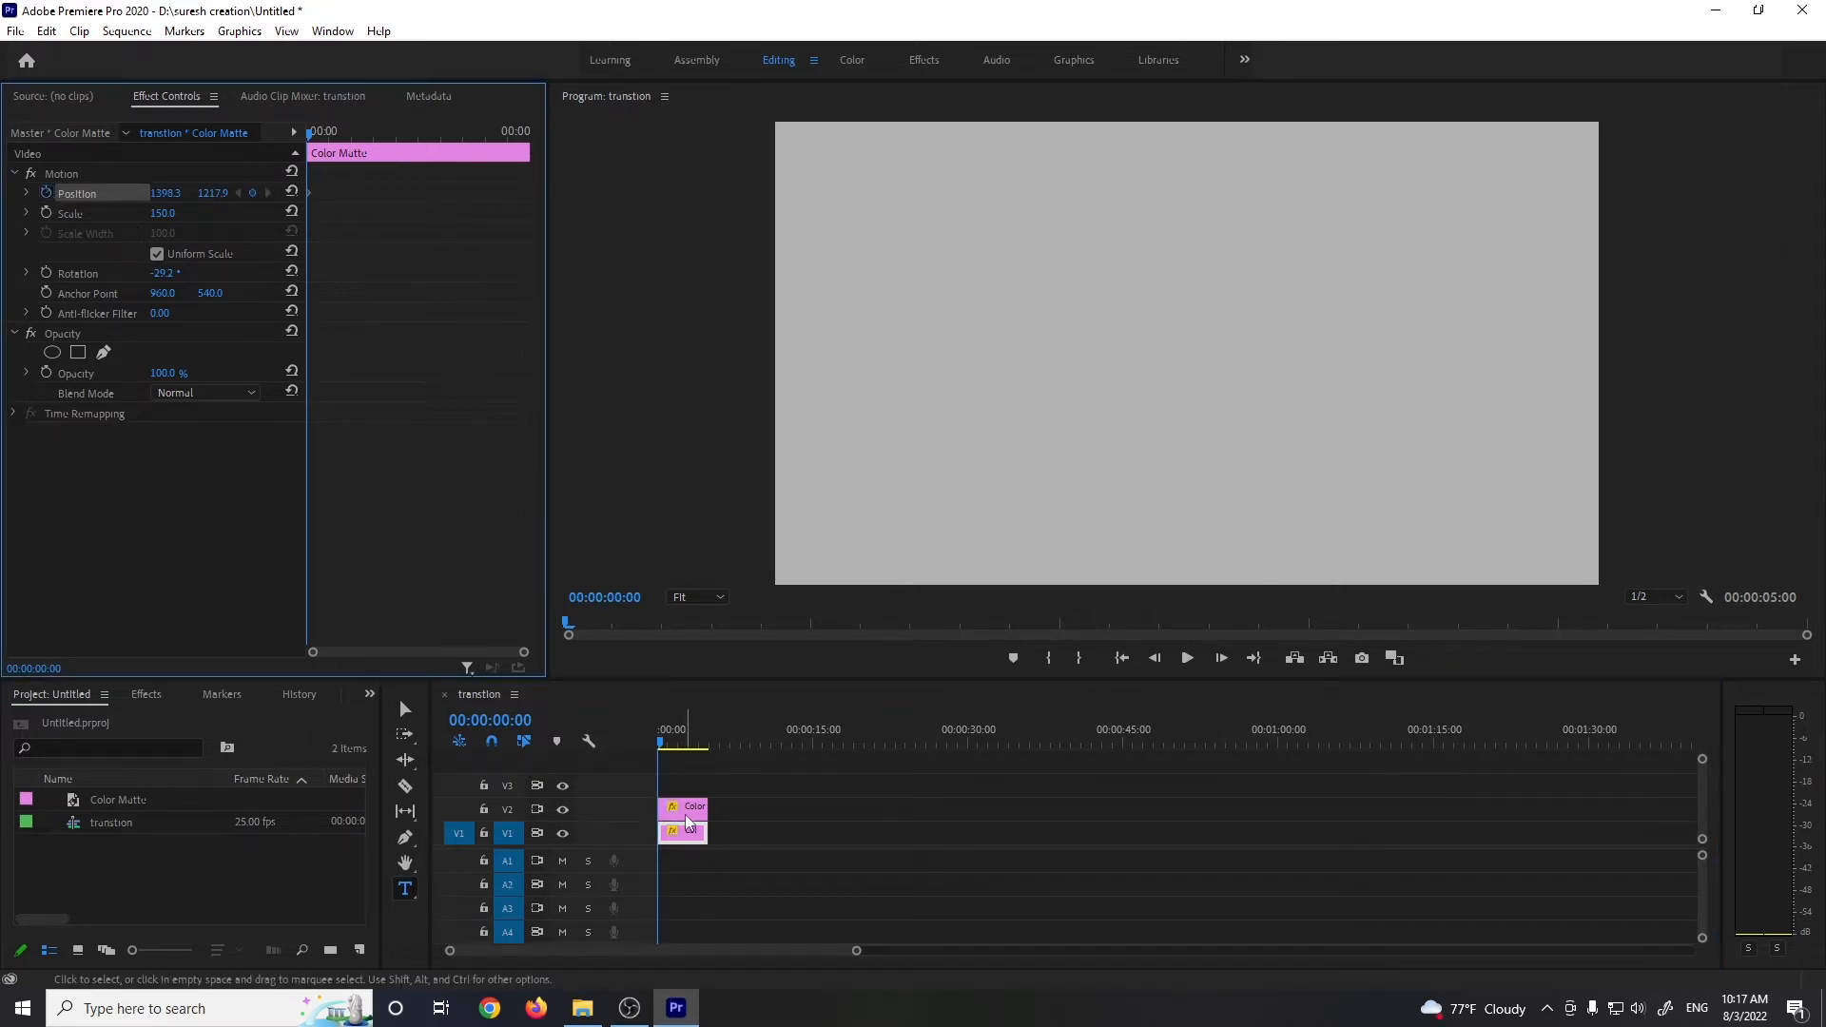
click(267, 193)
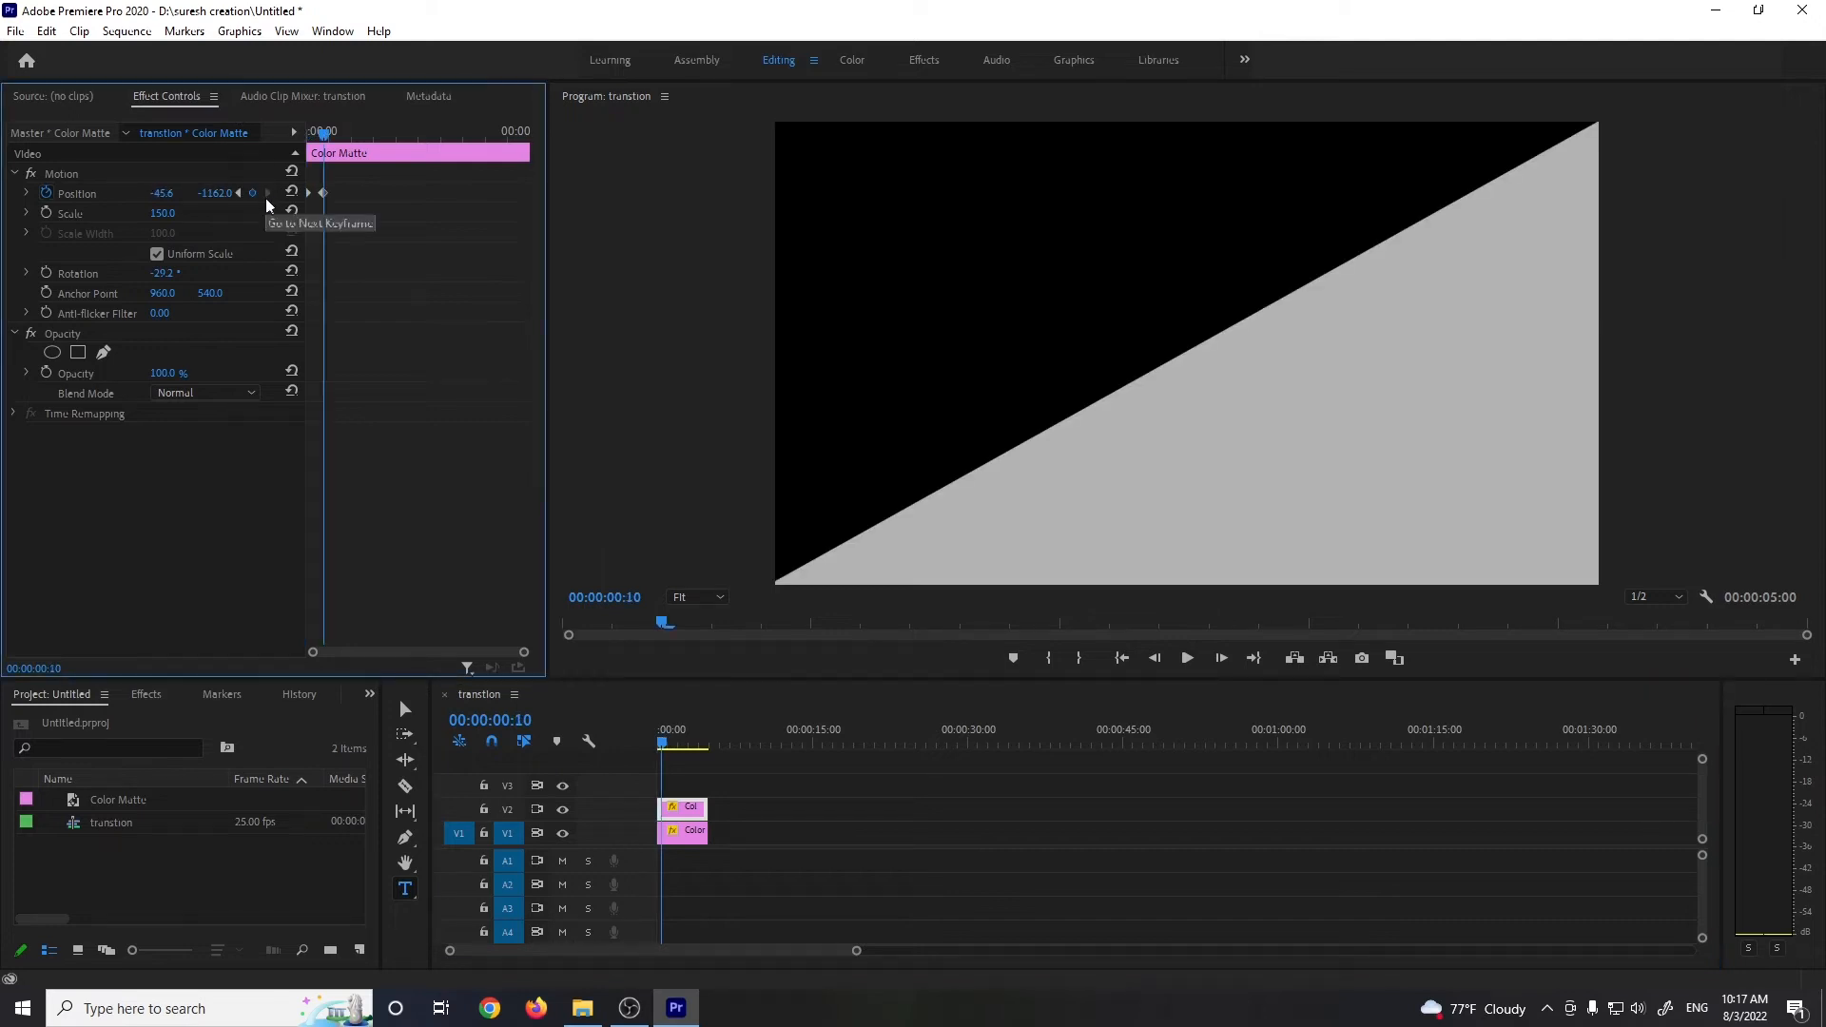
click(699, 842)
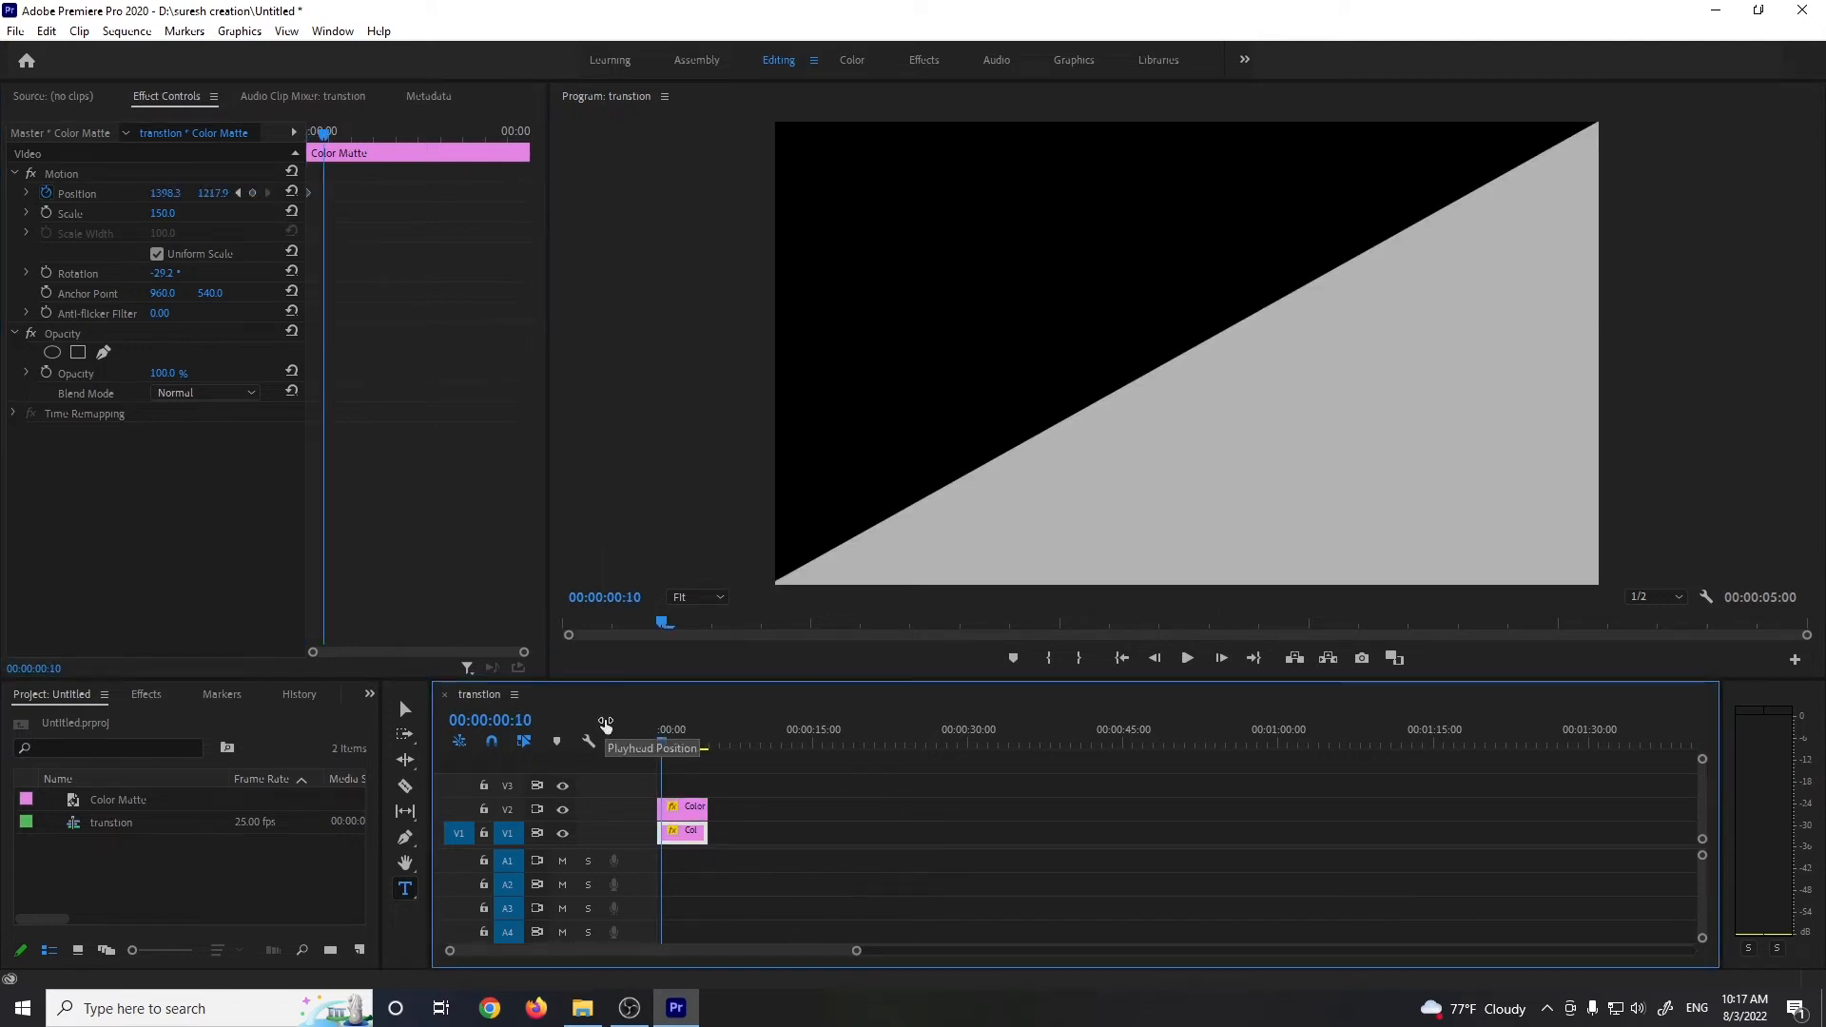
click(171, 194)
text(18)
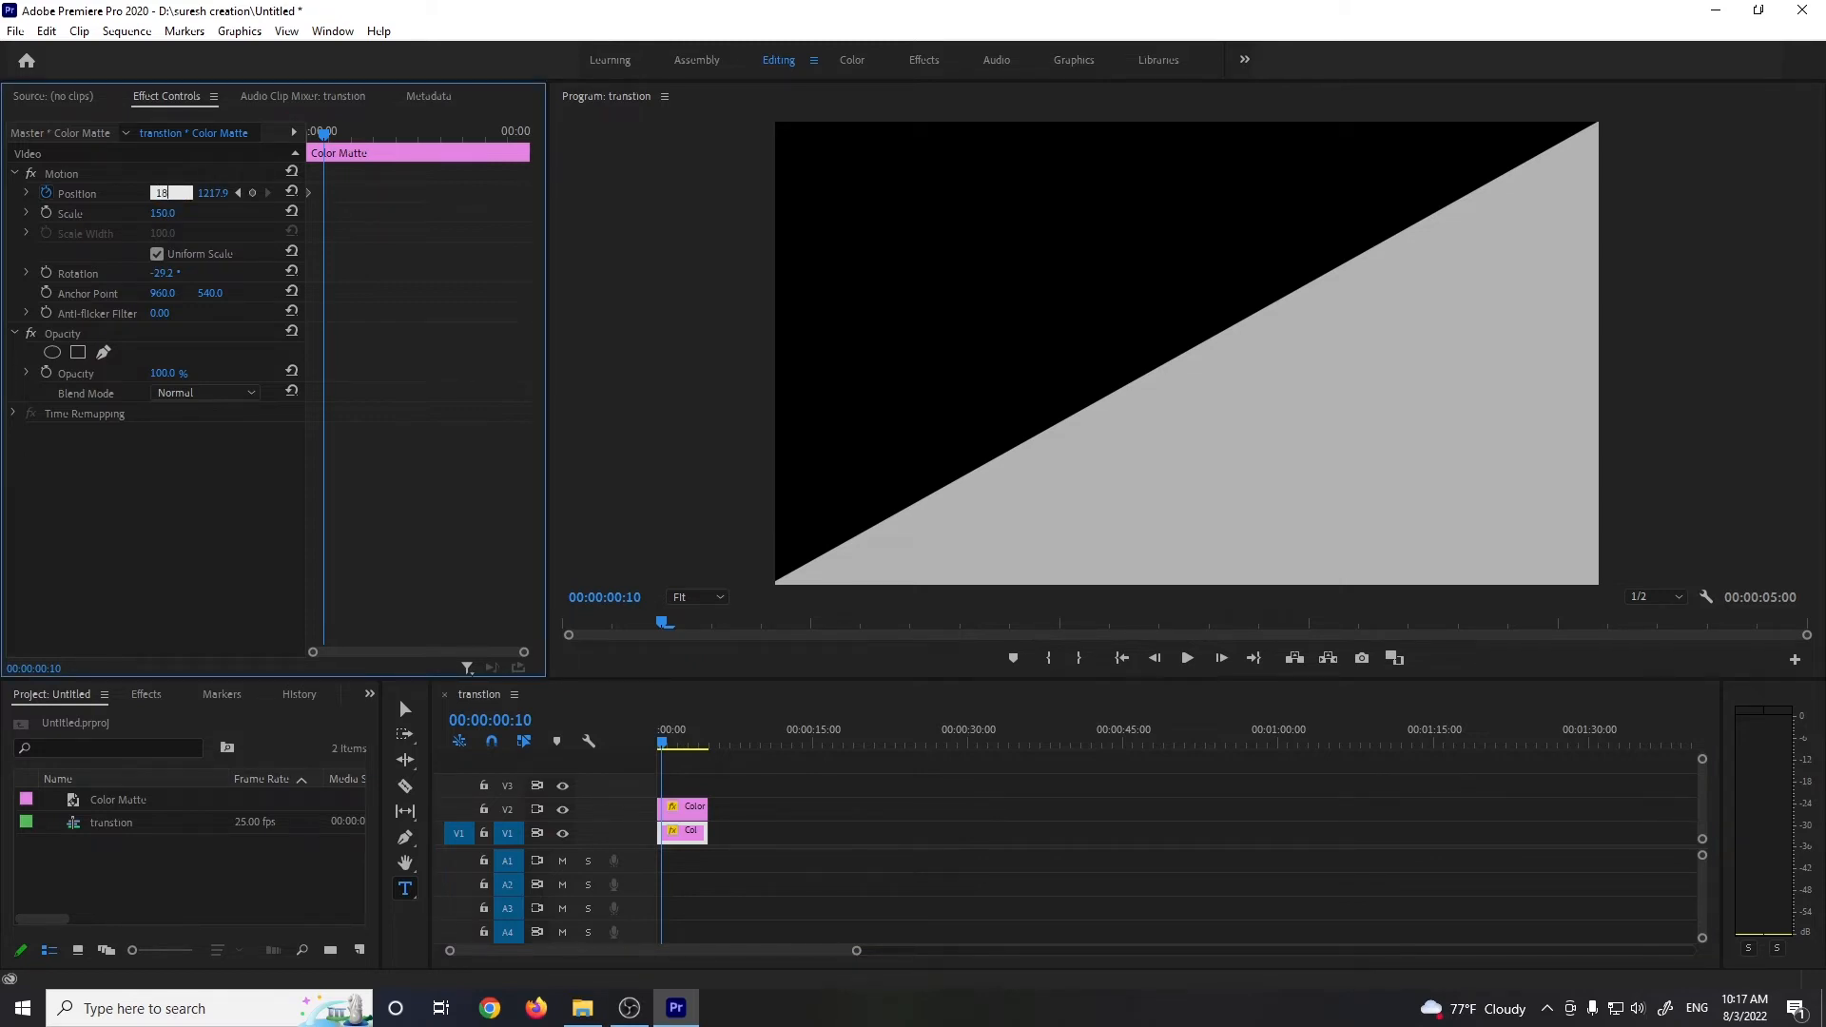
text(51)
click(219, 189)
text(2092)
key(Return)
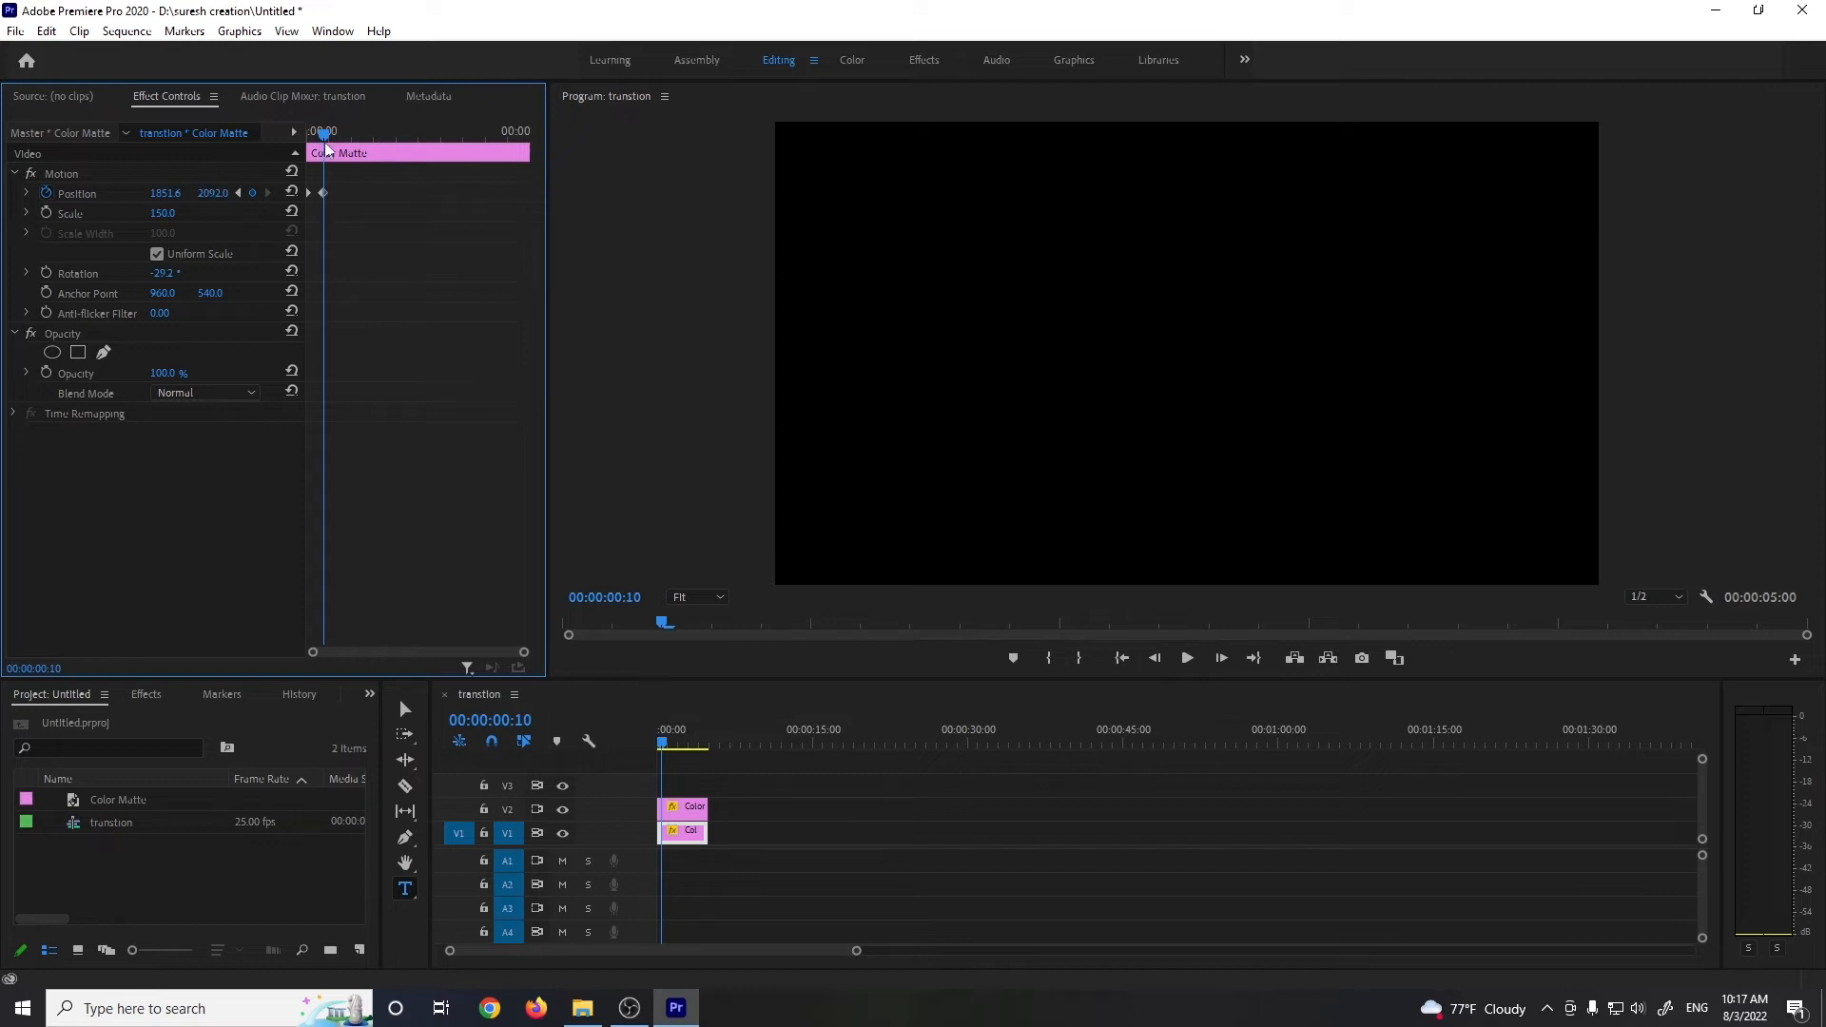
Play the sequence from the start to preview the two mattes splitting apart
drag(324, 136, 243, 141)
key(space)
key(space)
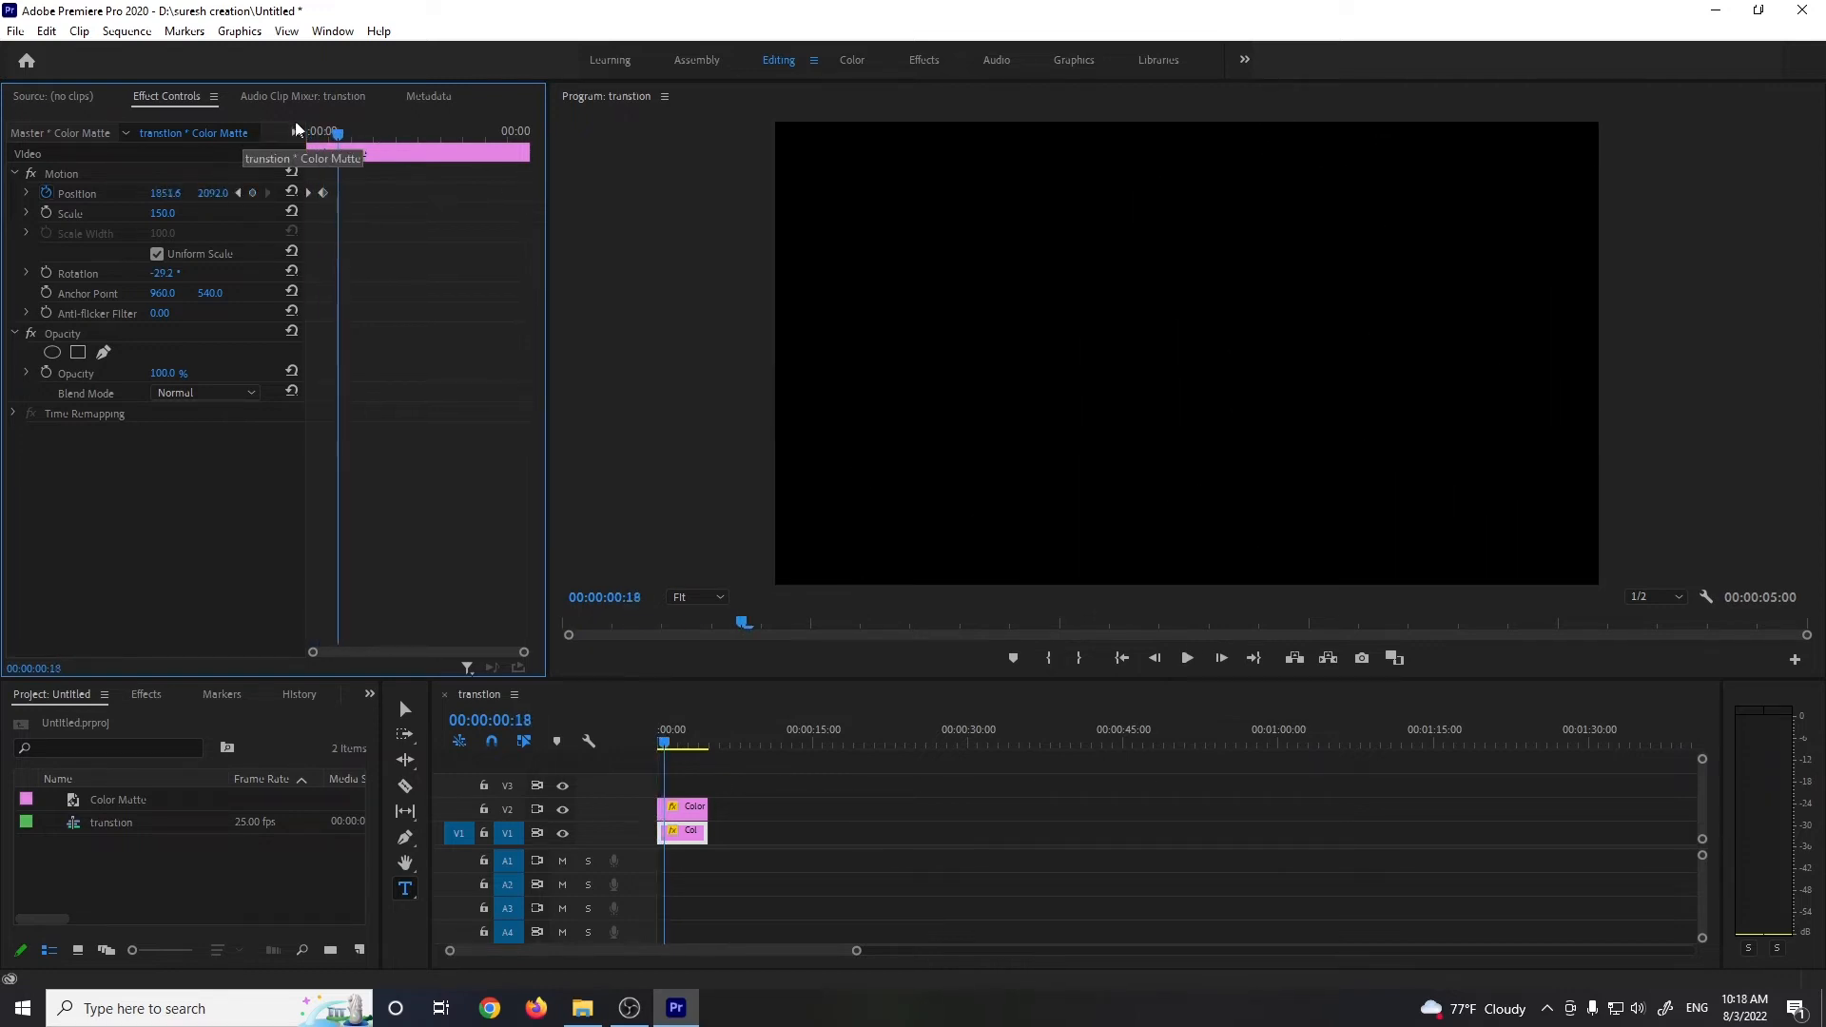
key(Home)
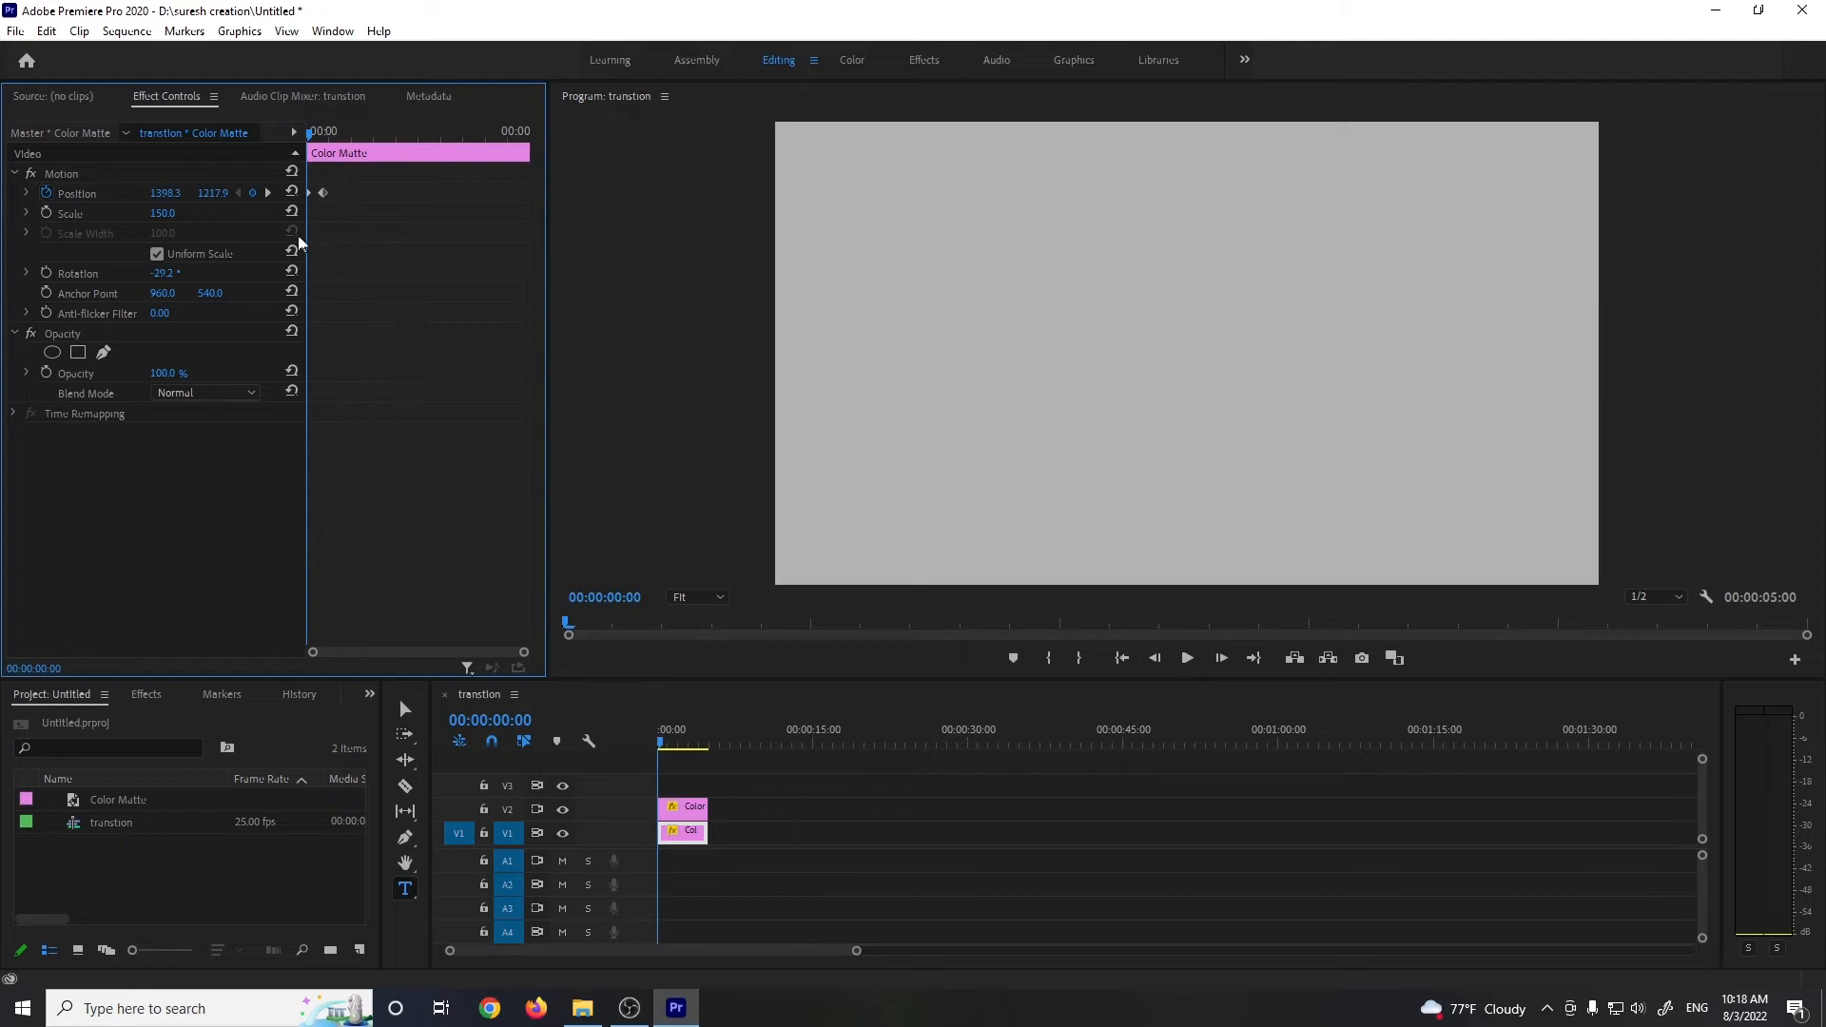
click(268, 193)
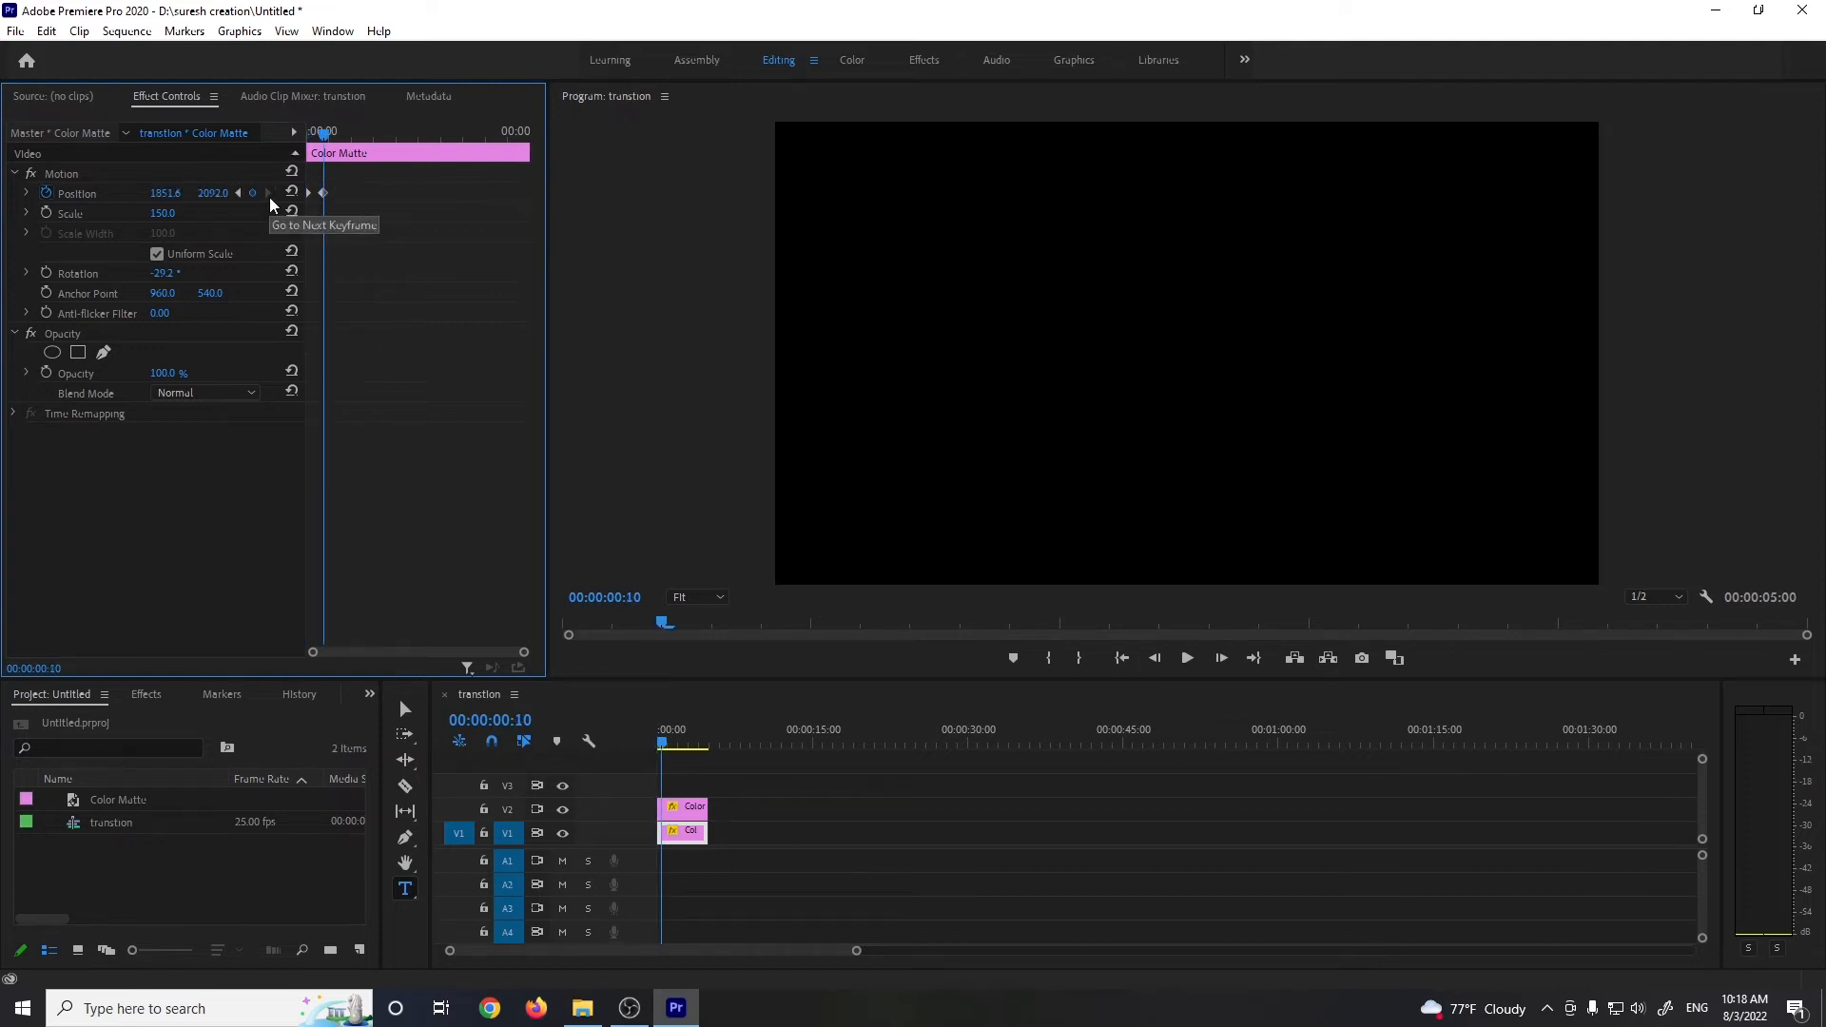
drag(318, 134, 291, 152)
key(space)
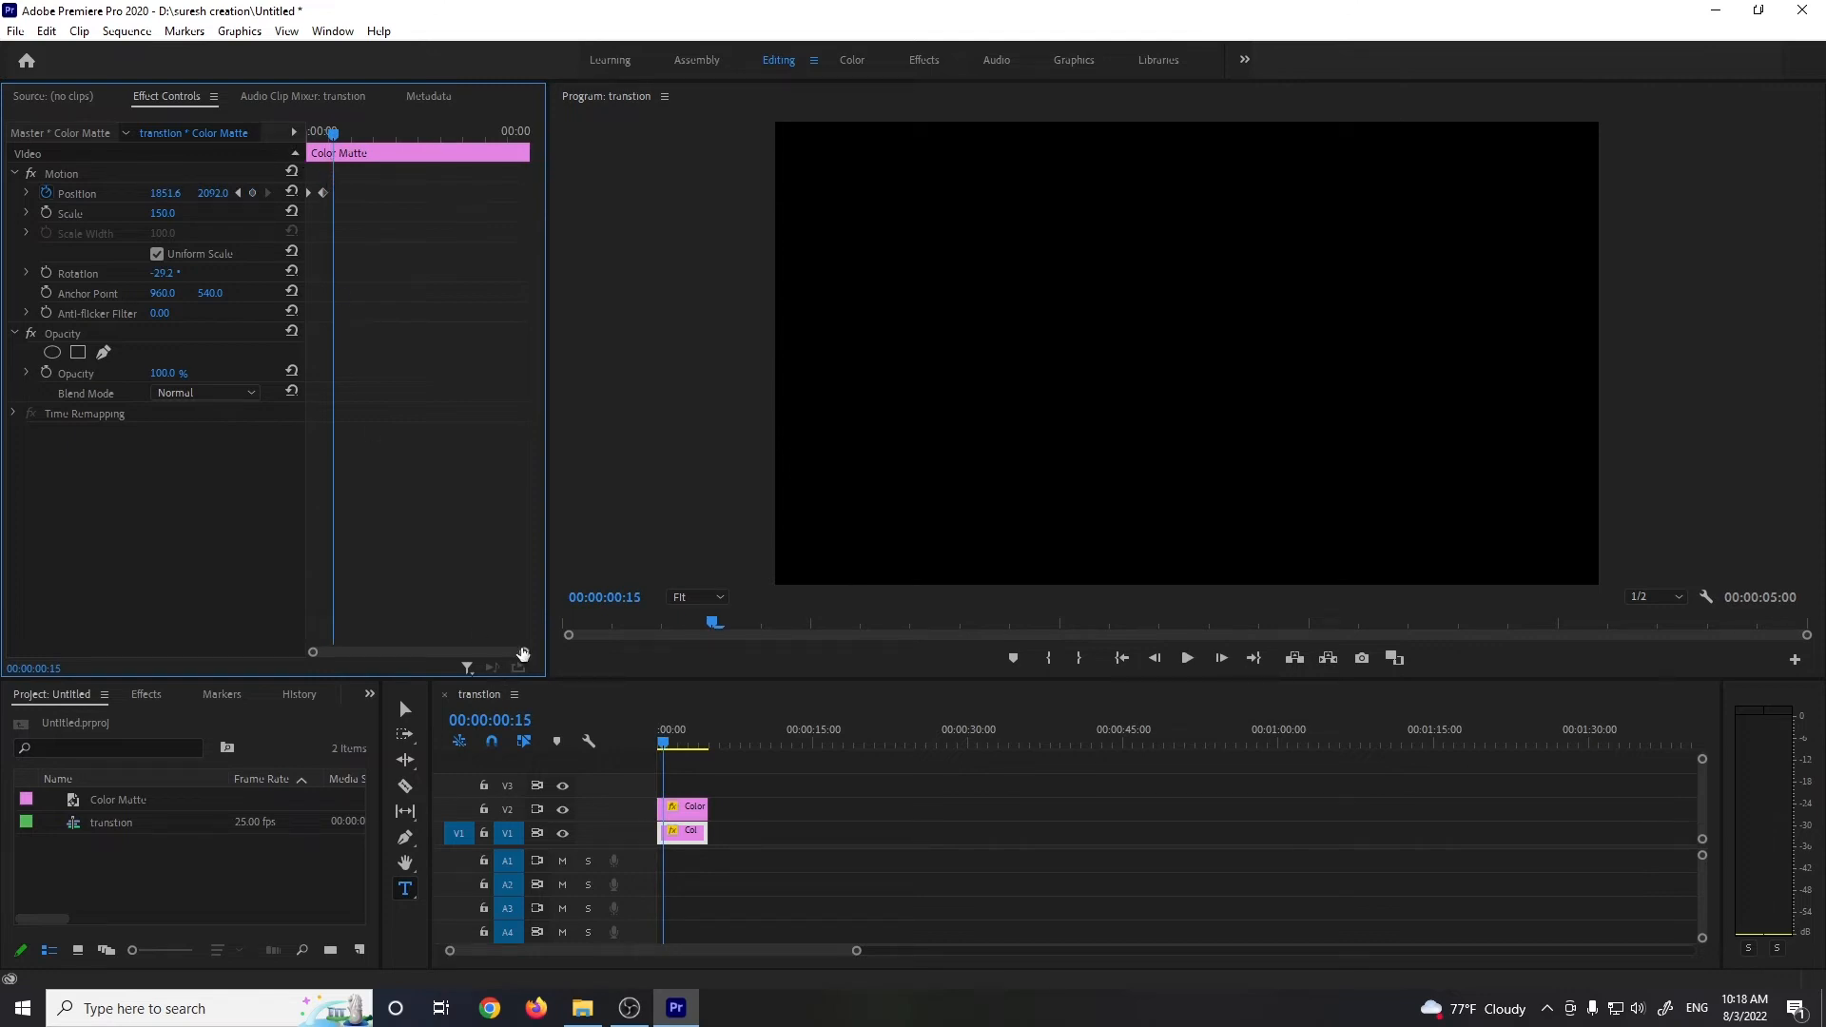
Move the V1 matte's end position keyframe to 00:00:00:08 with Ease In, and apply Ease Out to its start keyframe
drag(522, 654, 400, 653)
drag(390, 136, 358, 195)
right_click(351, 192)
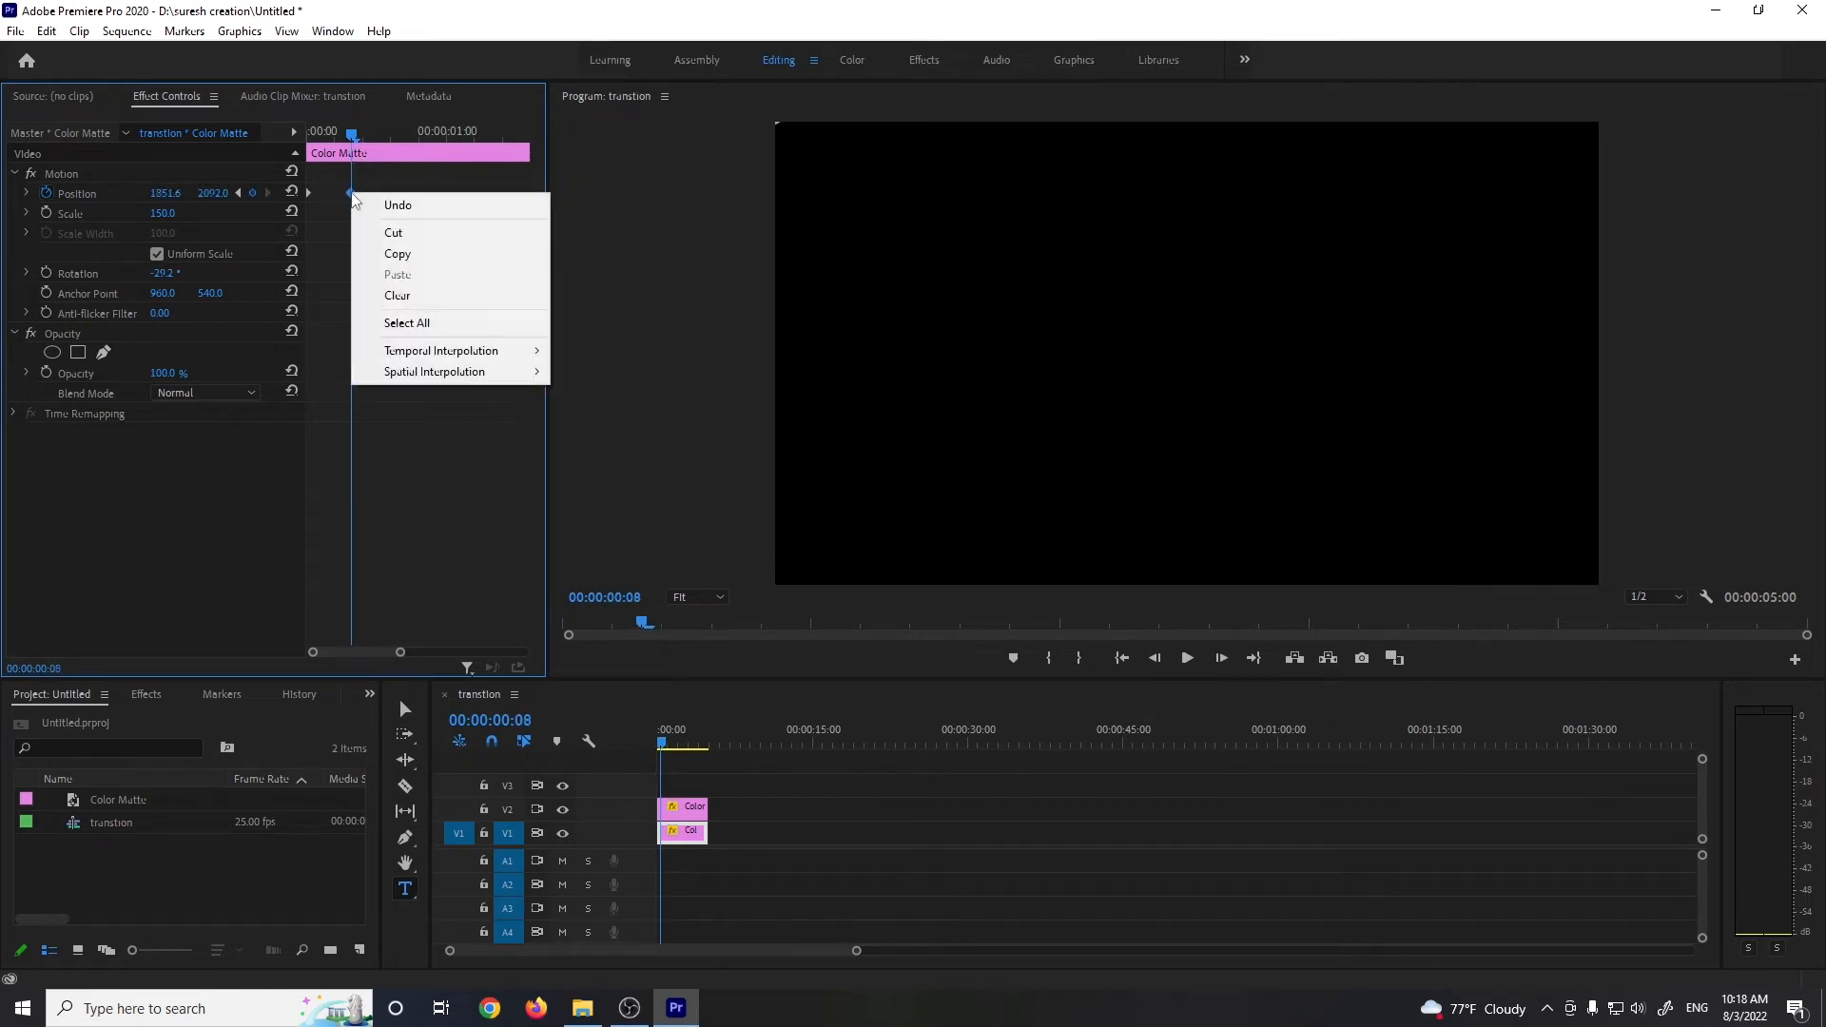
mouse_move(456, 352)
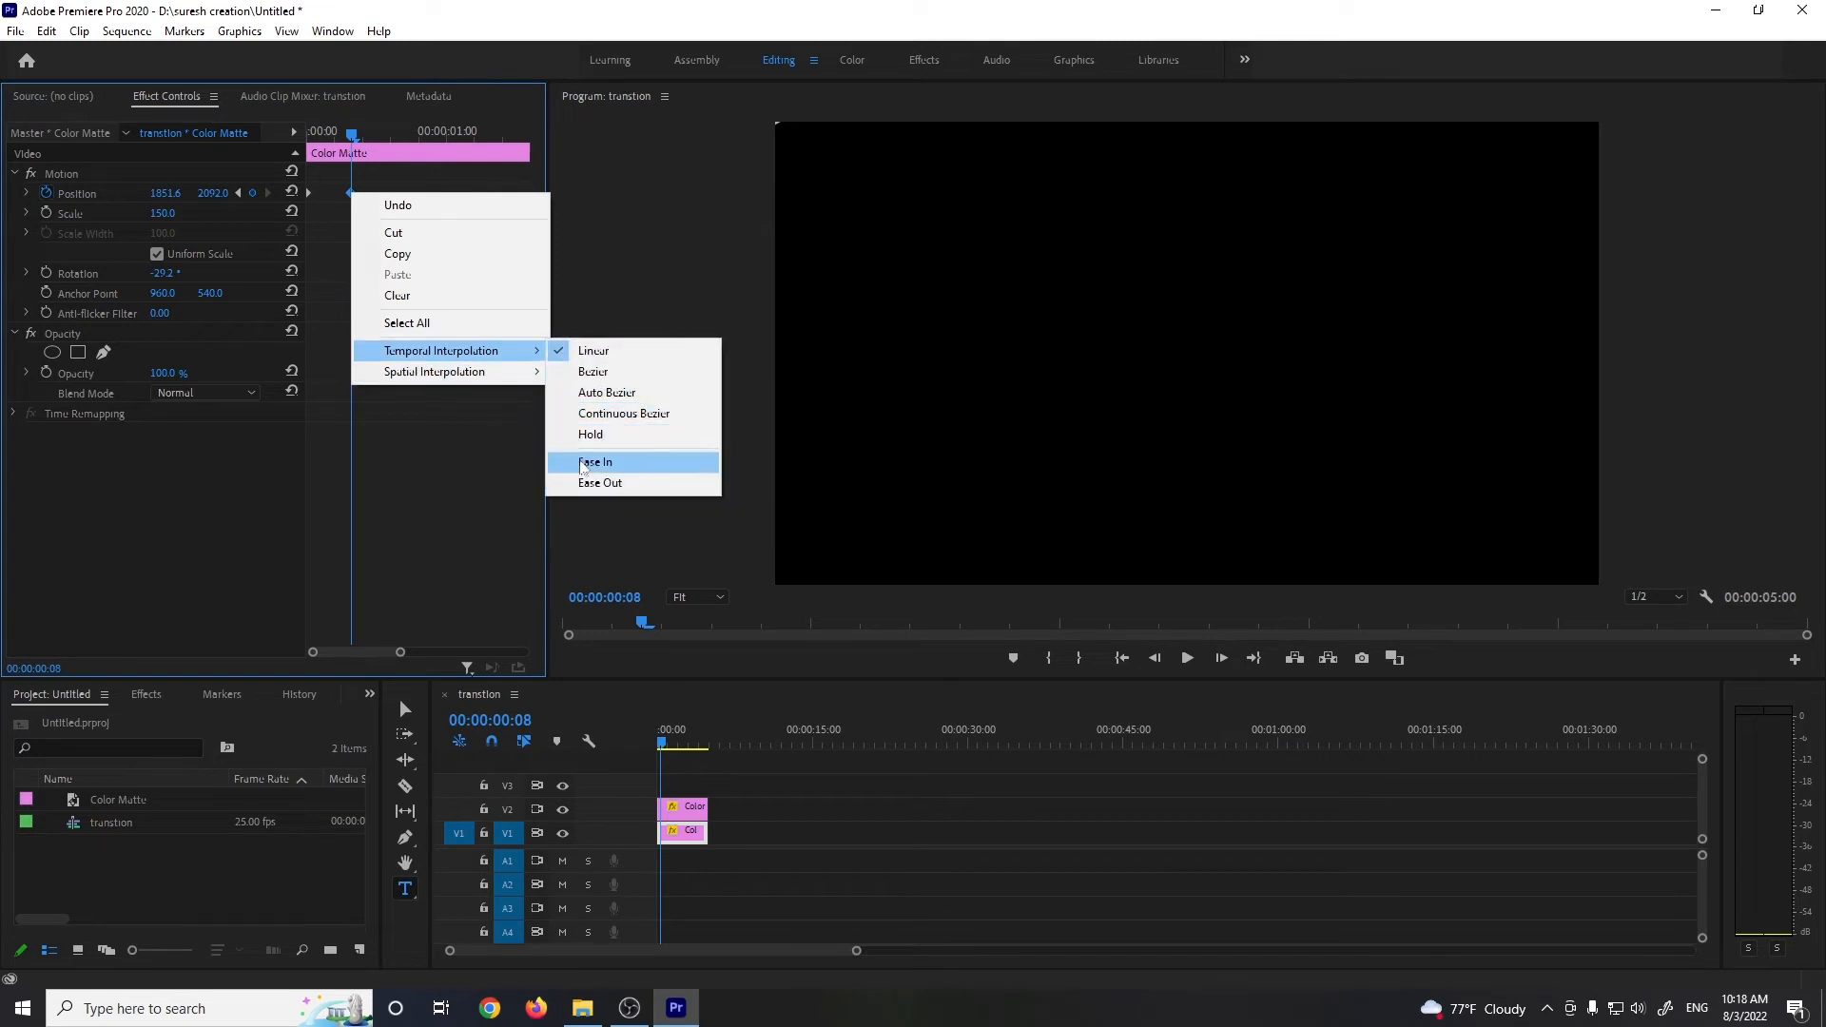
click(595, 462)
right_click(308, 198)
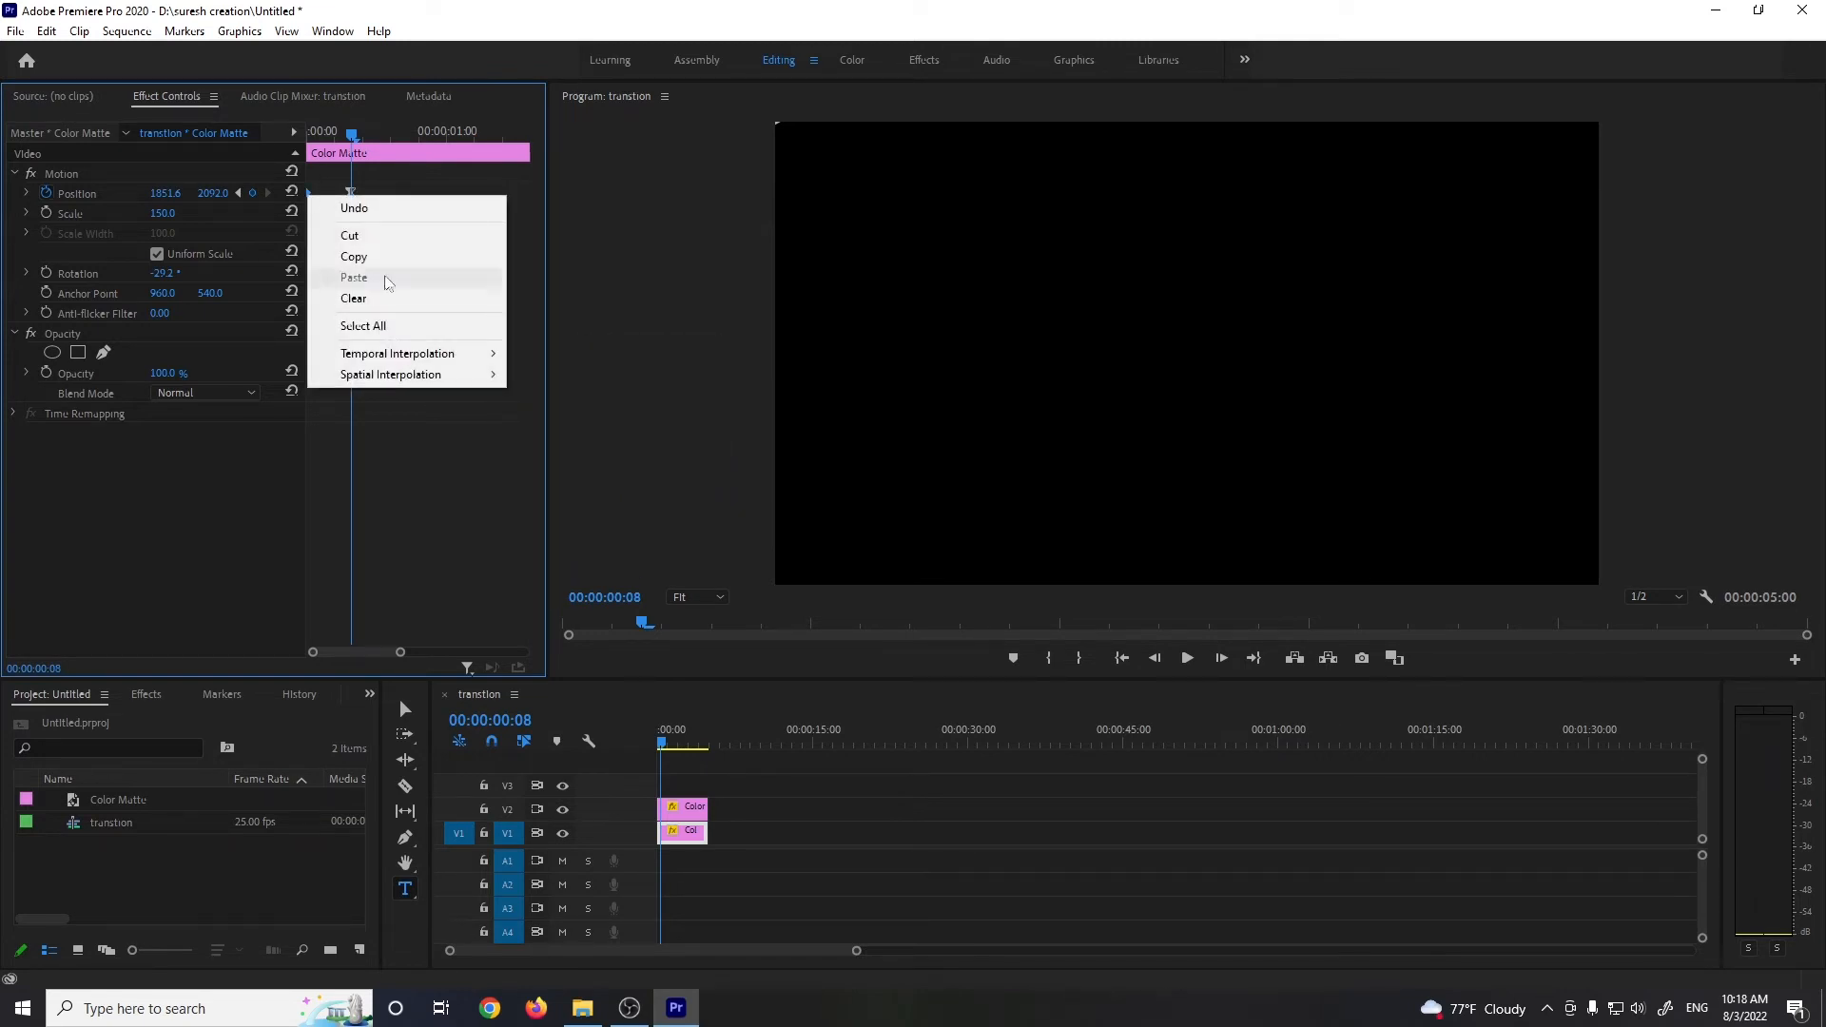
mouse_move(428, 351)
click(570, 485)
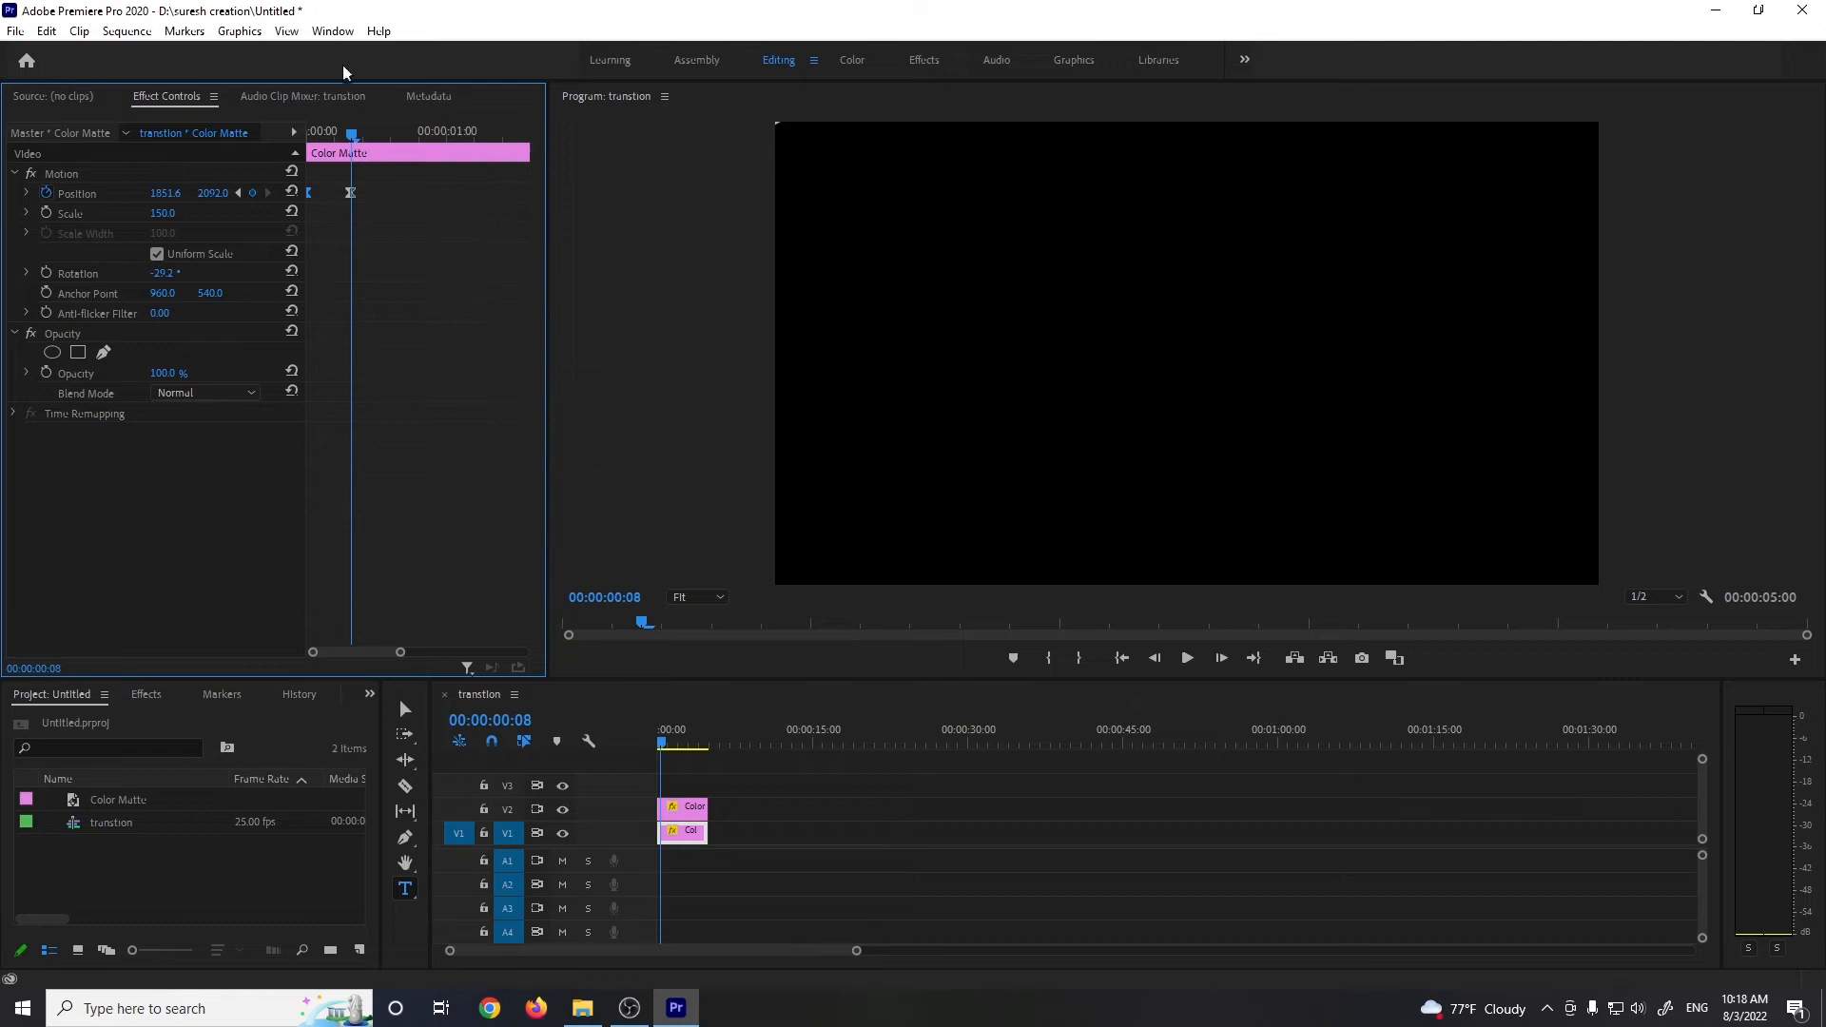
Select the V2 matte and move its end position keyframe to 00:00:00:08, matching the V1 matte's timing
drag(352, 138, 304, 142)
click(695, 835)
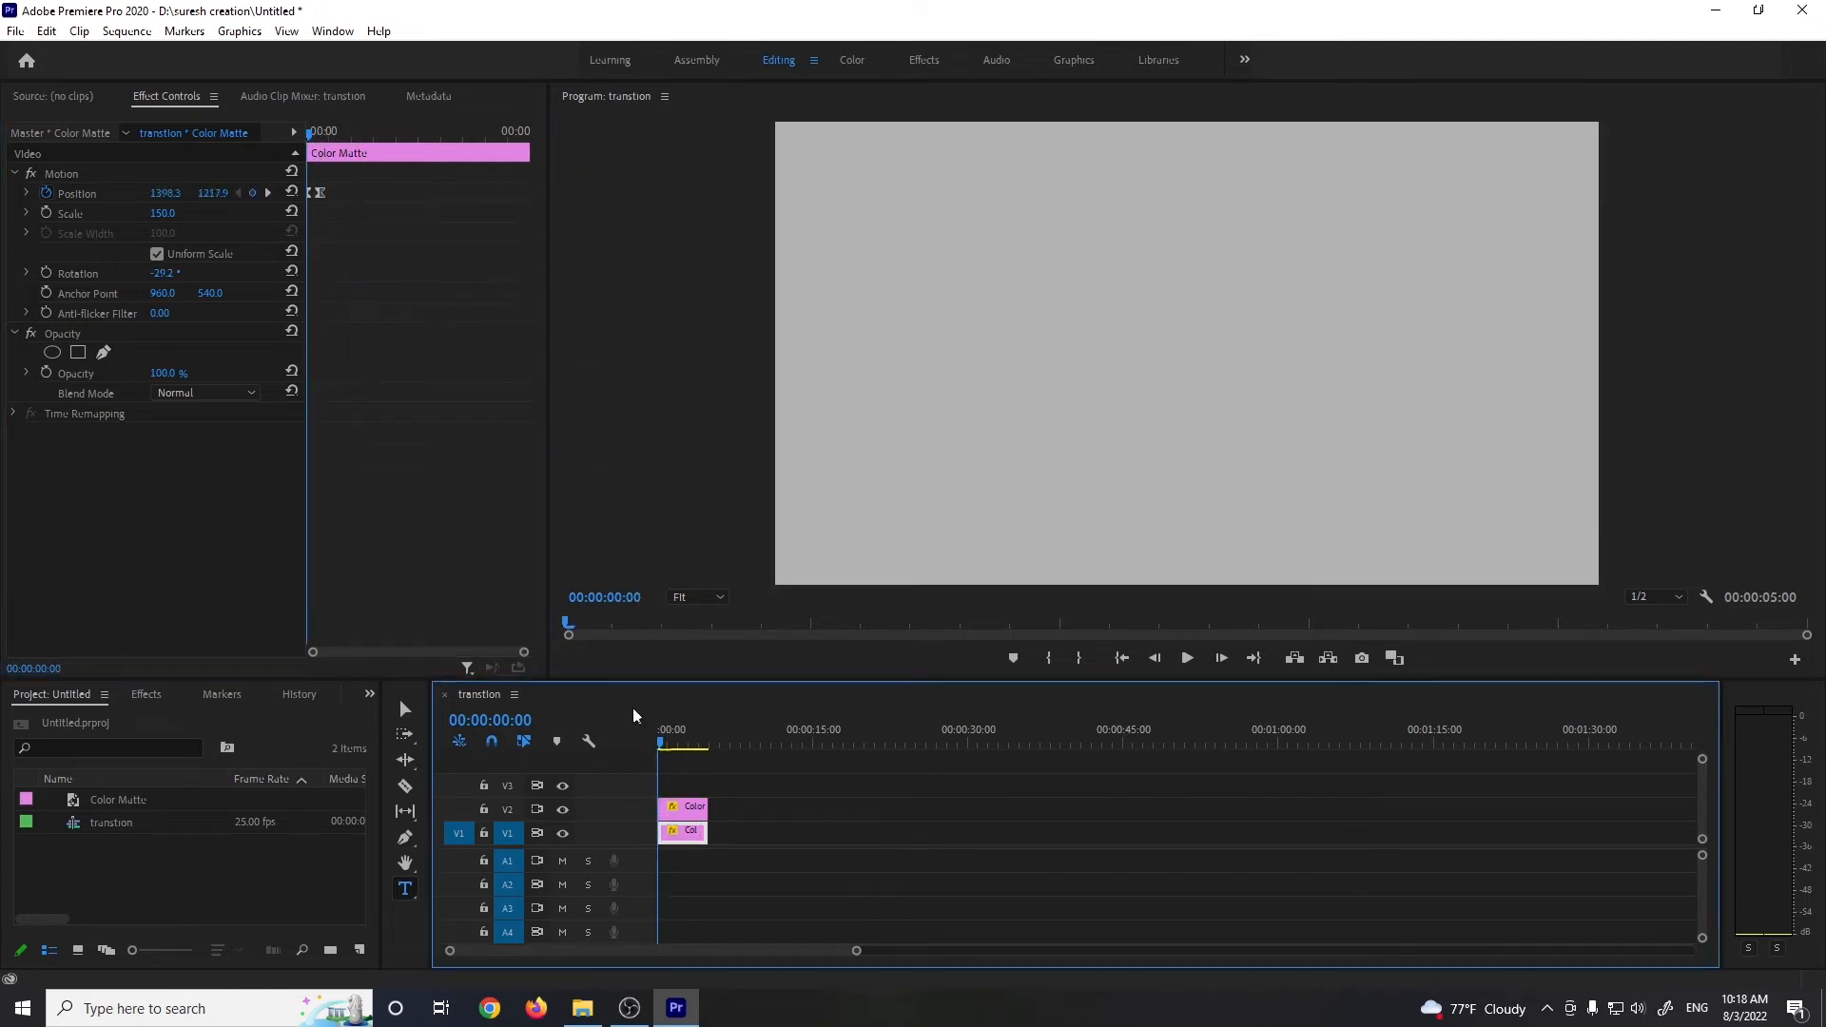
click(268, 194)
click(685, 807)
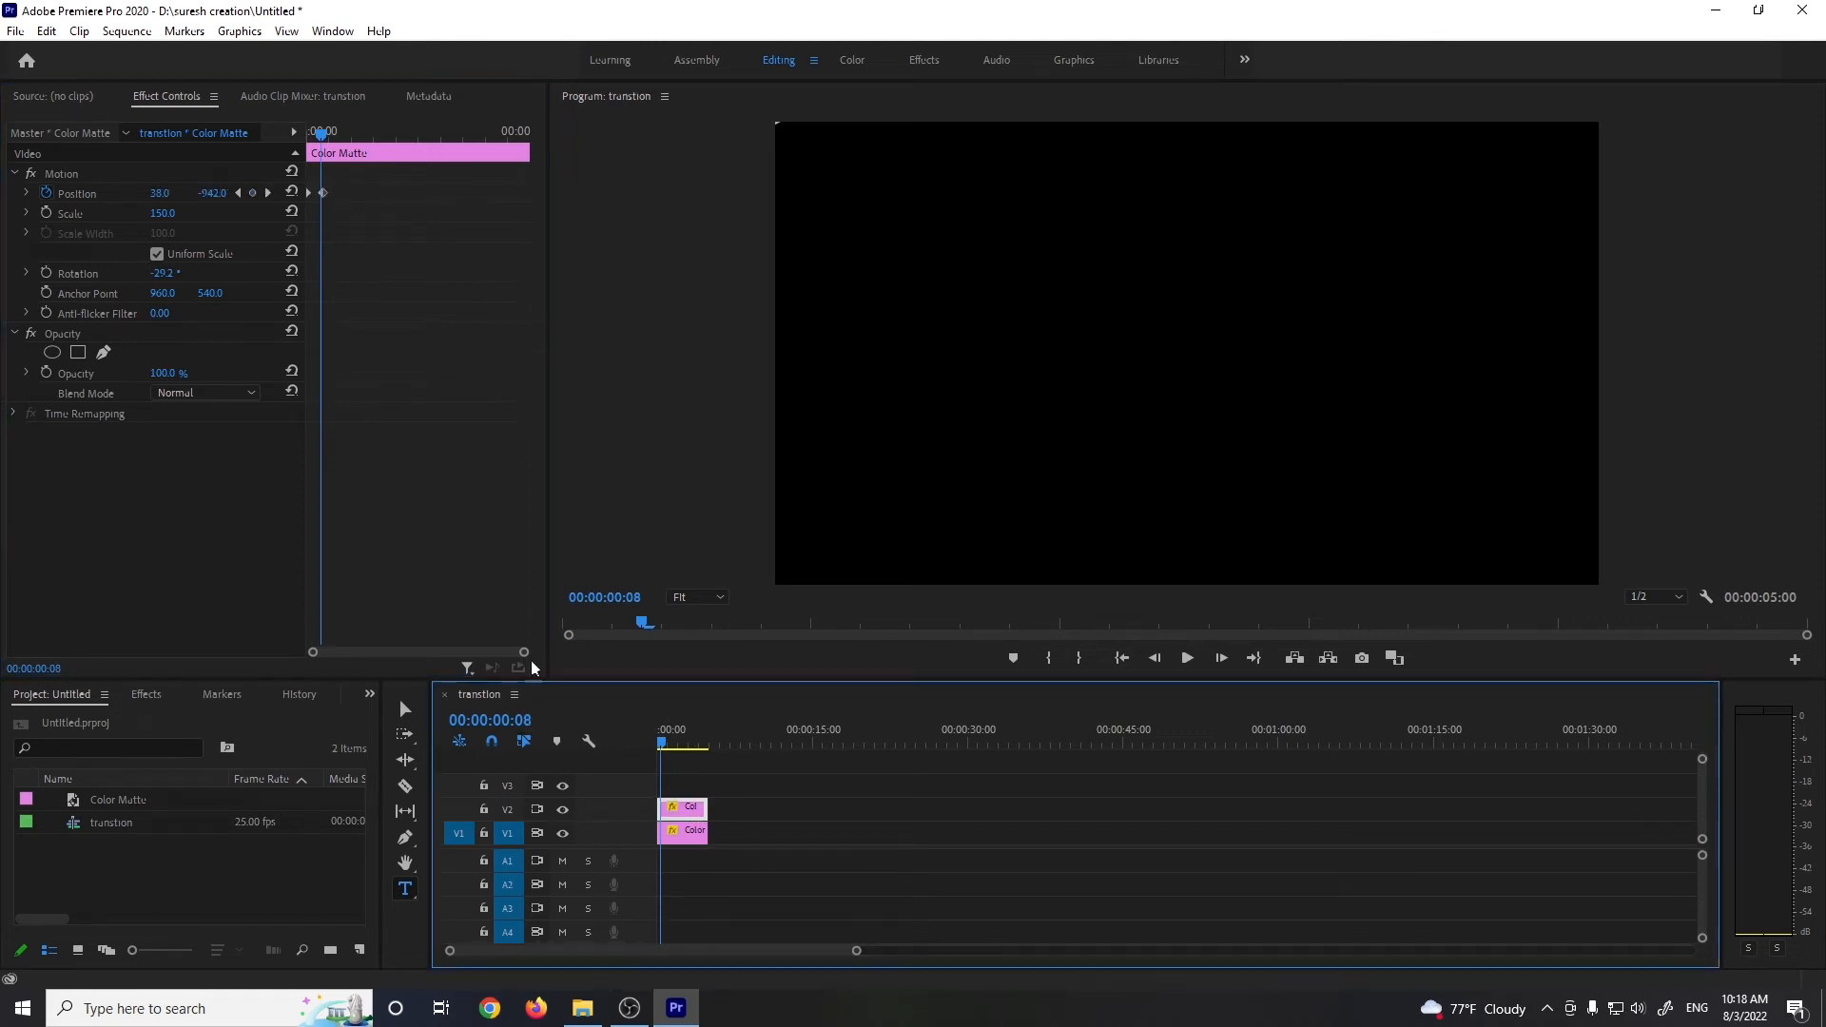
drag(523, 651, 457, 656)
drag(350, 193, 343, 193)
Apply Ease In to the V2 matte's end position keyframe and Ease Out to its start keyframe
right_click(342, 192)
mouse_move(447, 349)
click(598, 463)
right_click(308, 186)
mouse_move(457, 345)
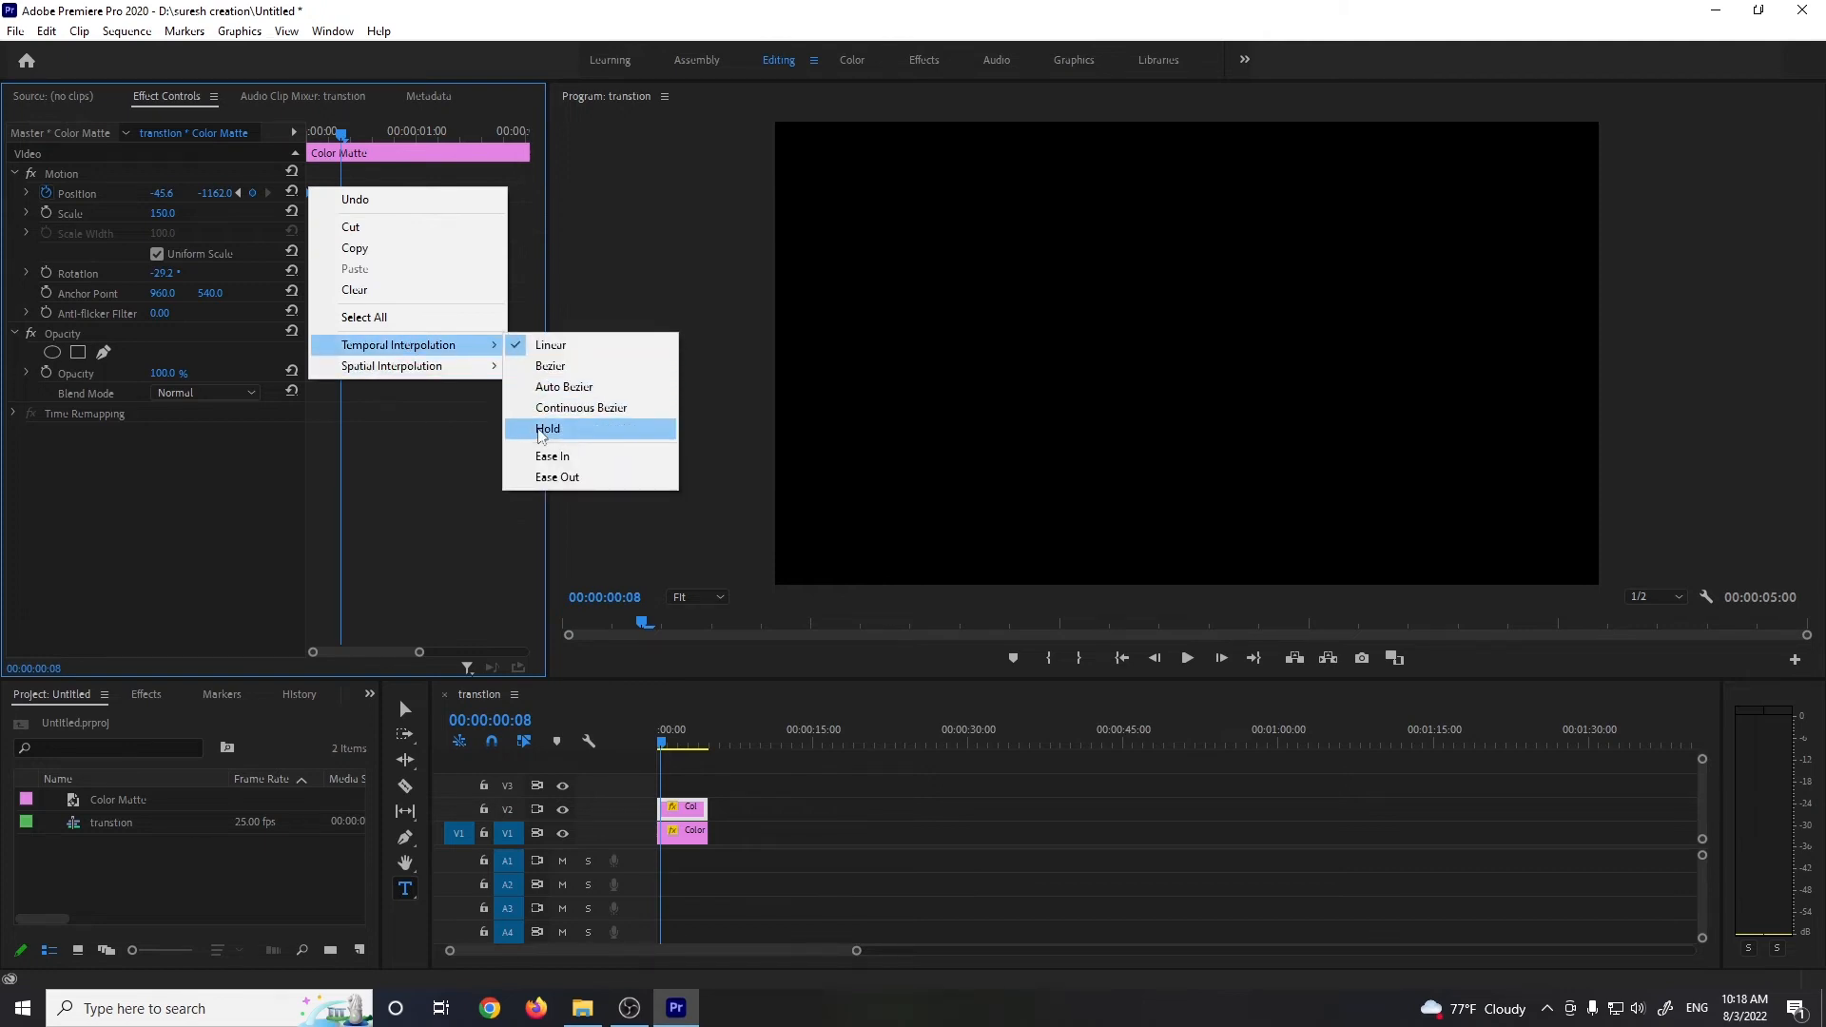
click(555, 476)
Return to the sequence start and extend both color mattes together to about 15 seconds 21 frames
mouse_move(343, 135)
mouse_down()
mouse_move(295, 133)
mouse_move(407, 135)
mouse_move(291, 130)
mouse_move(379, 140)
mouse_move(308, 144)
mouse_up()
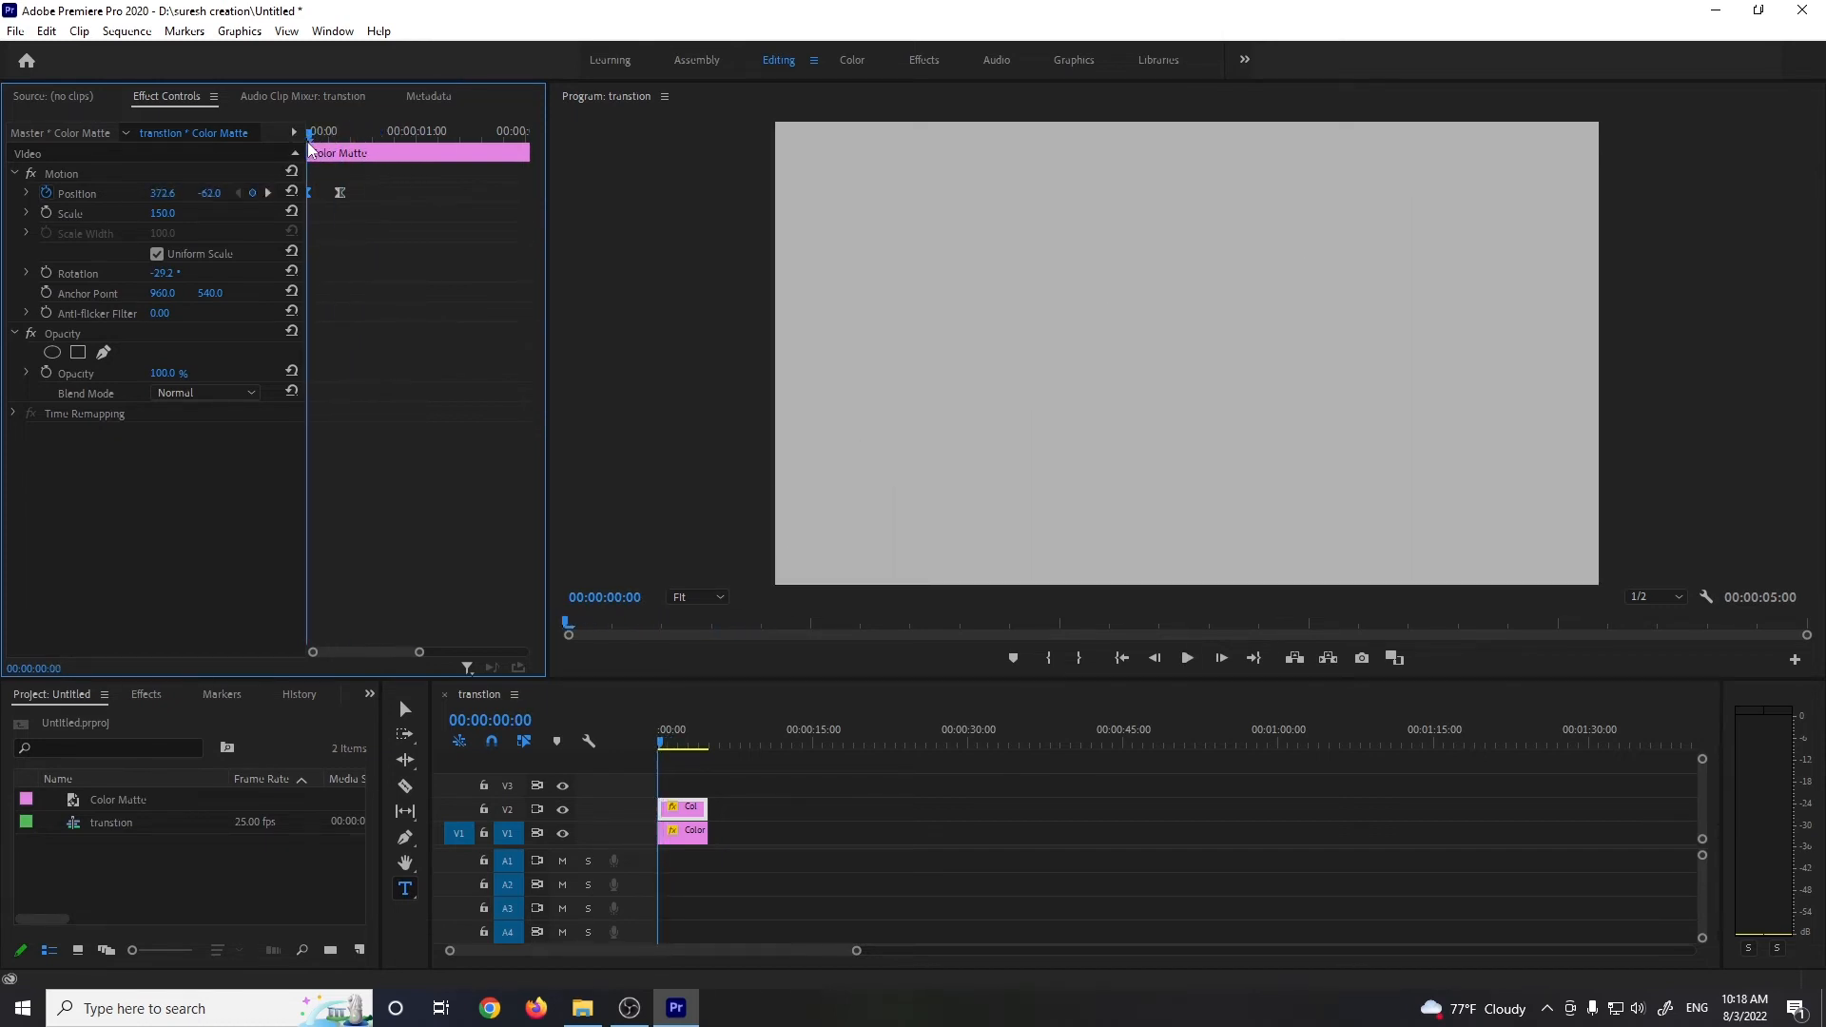
drag(757, 799, 696, 839)
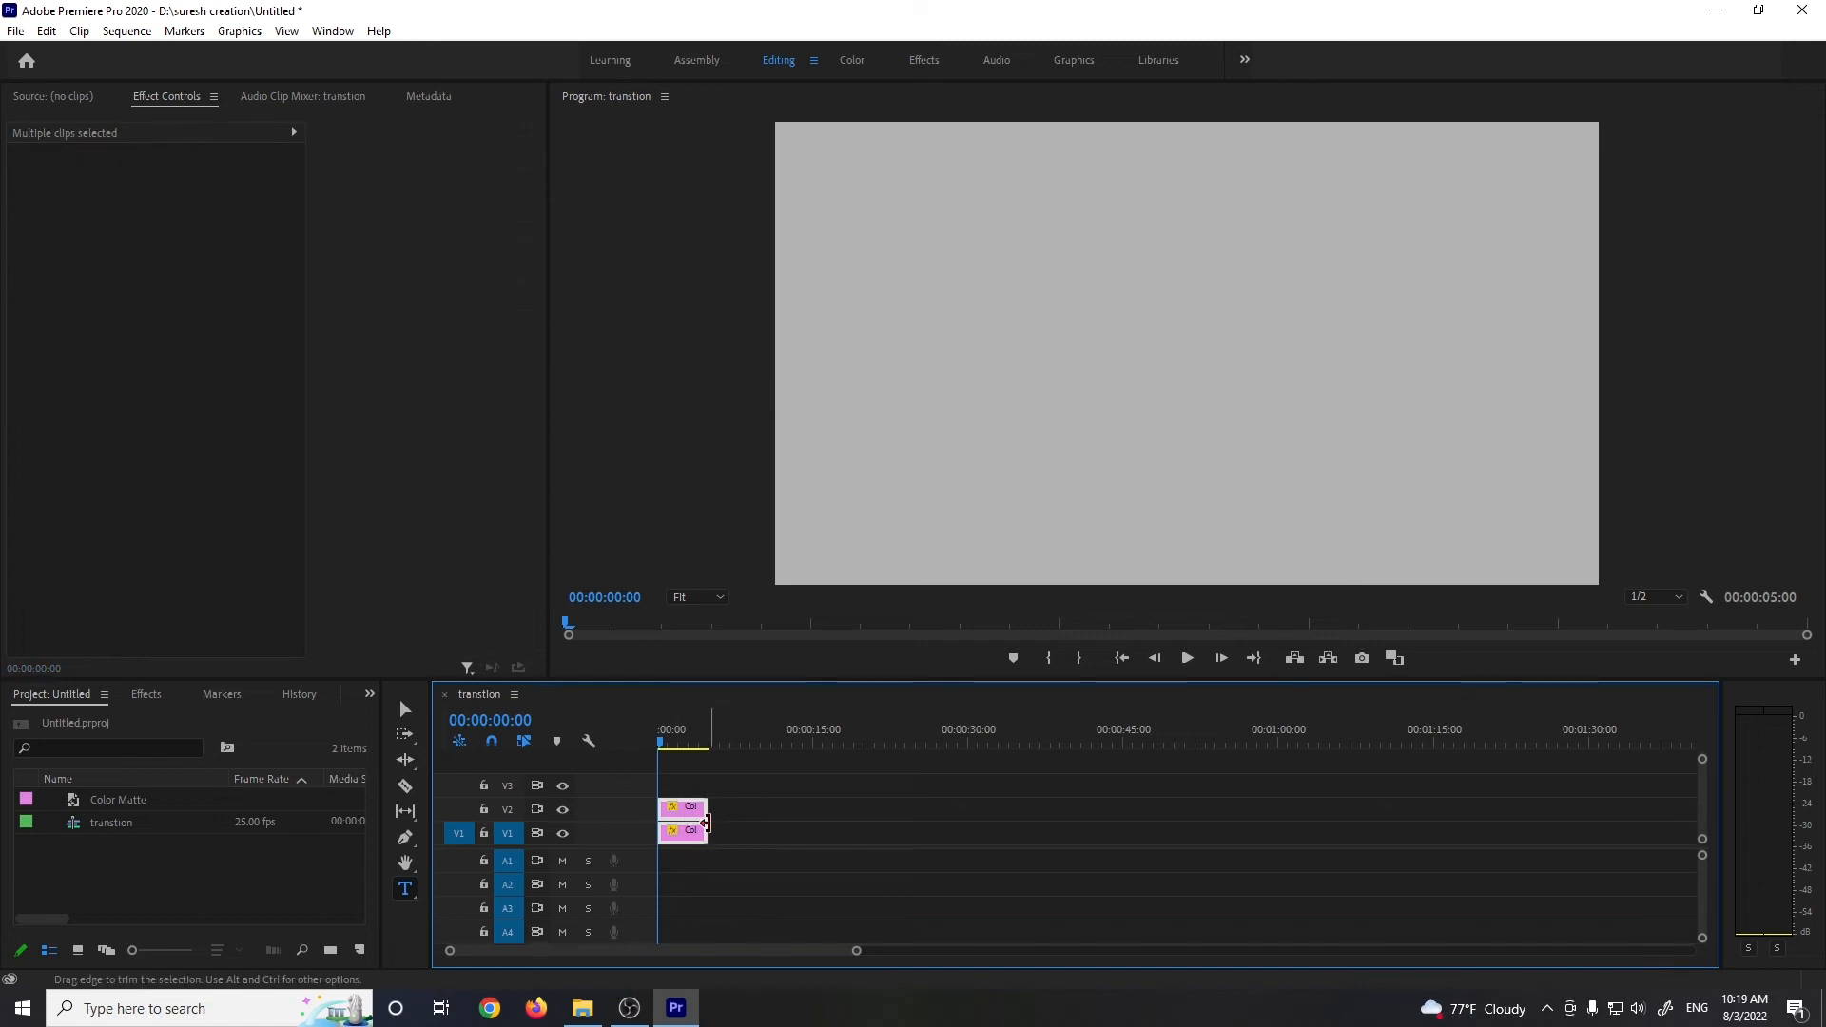
drag(705, 823, 818, 824)
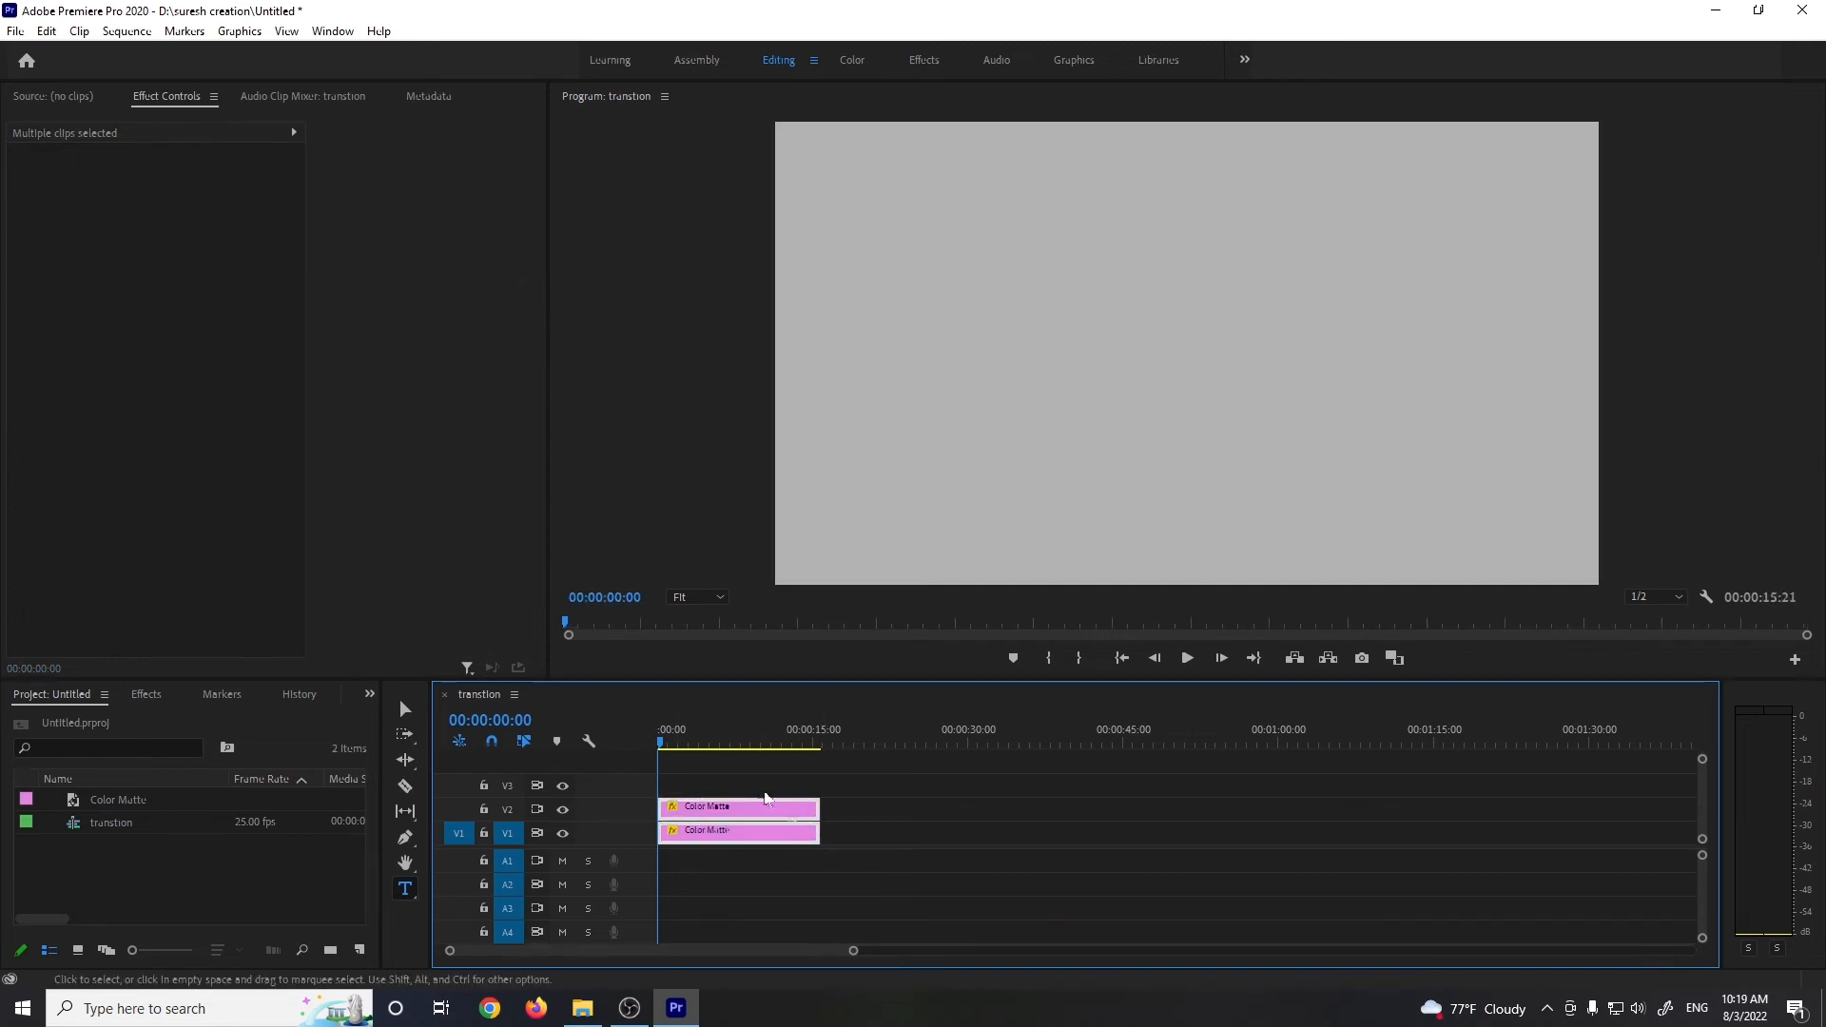
Set the playhead to 00:00:15:00 and trim the ends of both color mattes to it
click(1254, 658)
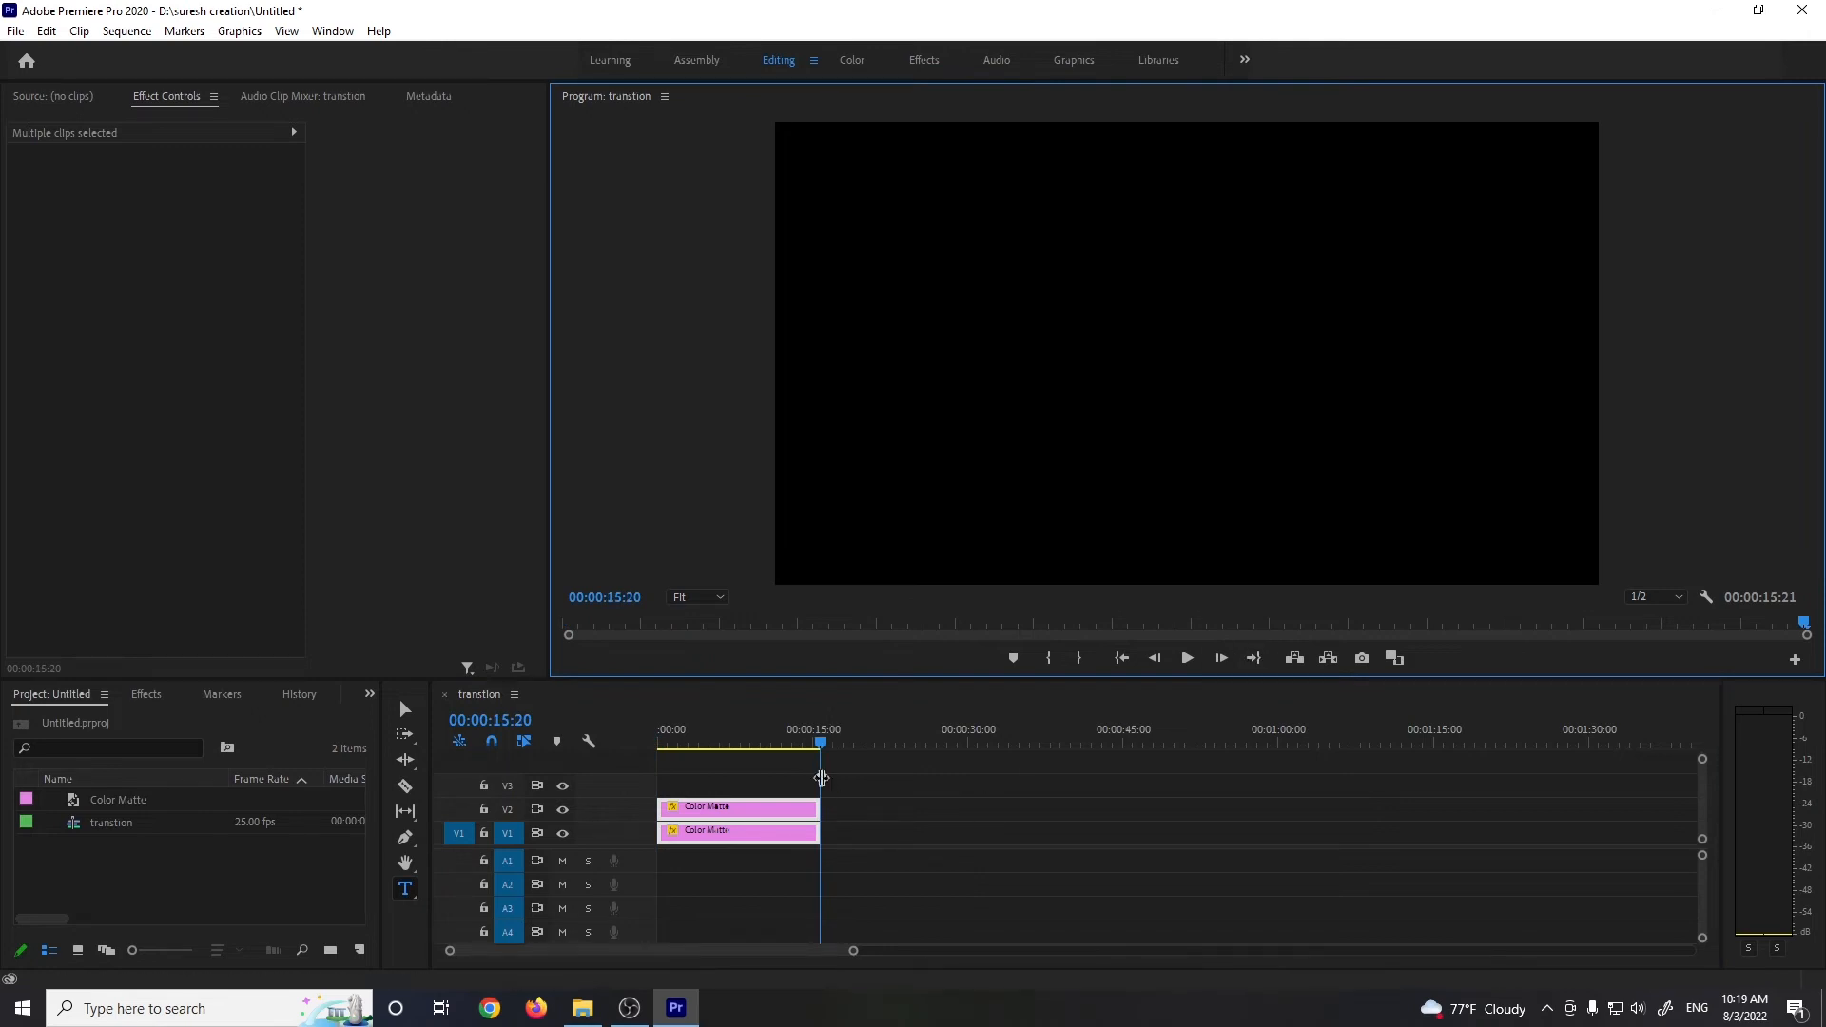
click(521, 720)
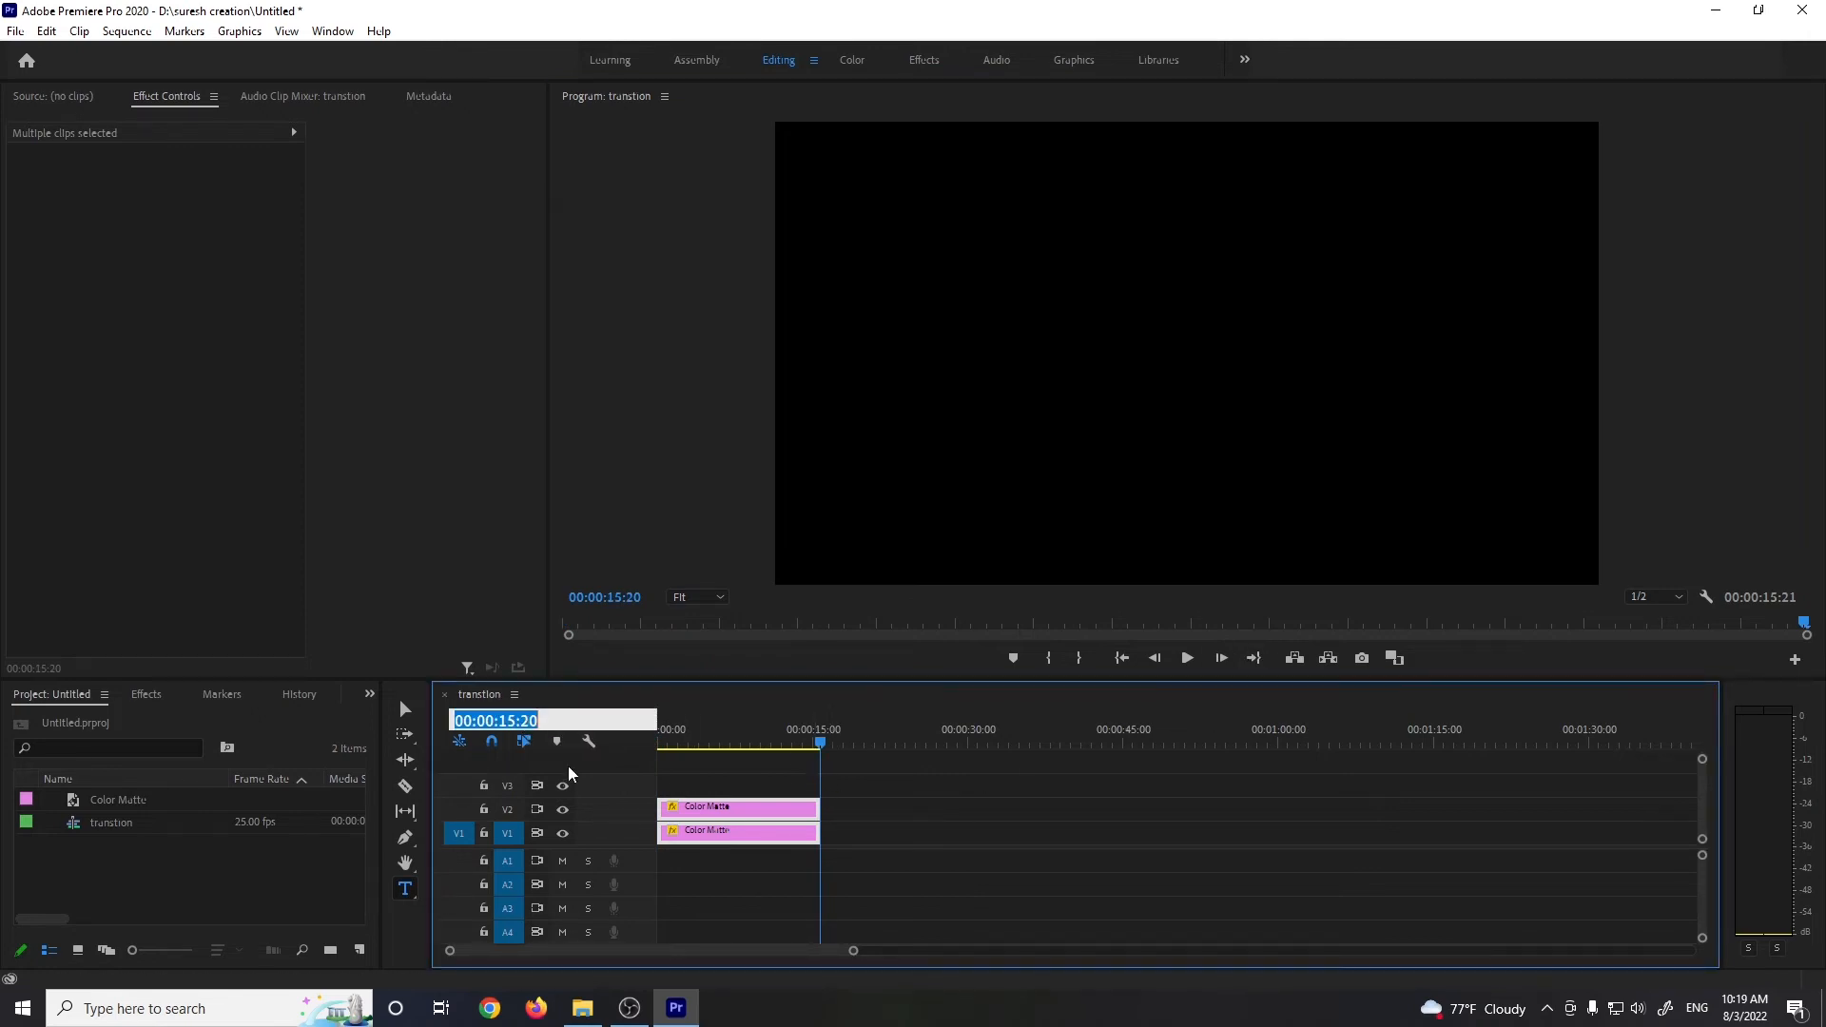
click(548, 720)
key(BackSpace)
key(BackSpace)
text(00)
key(Return)
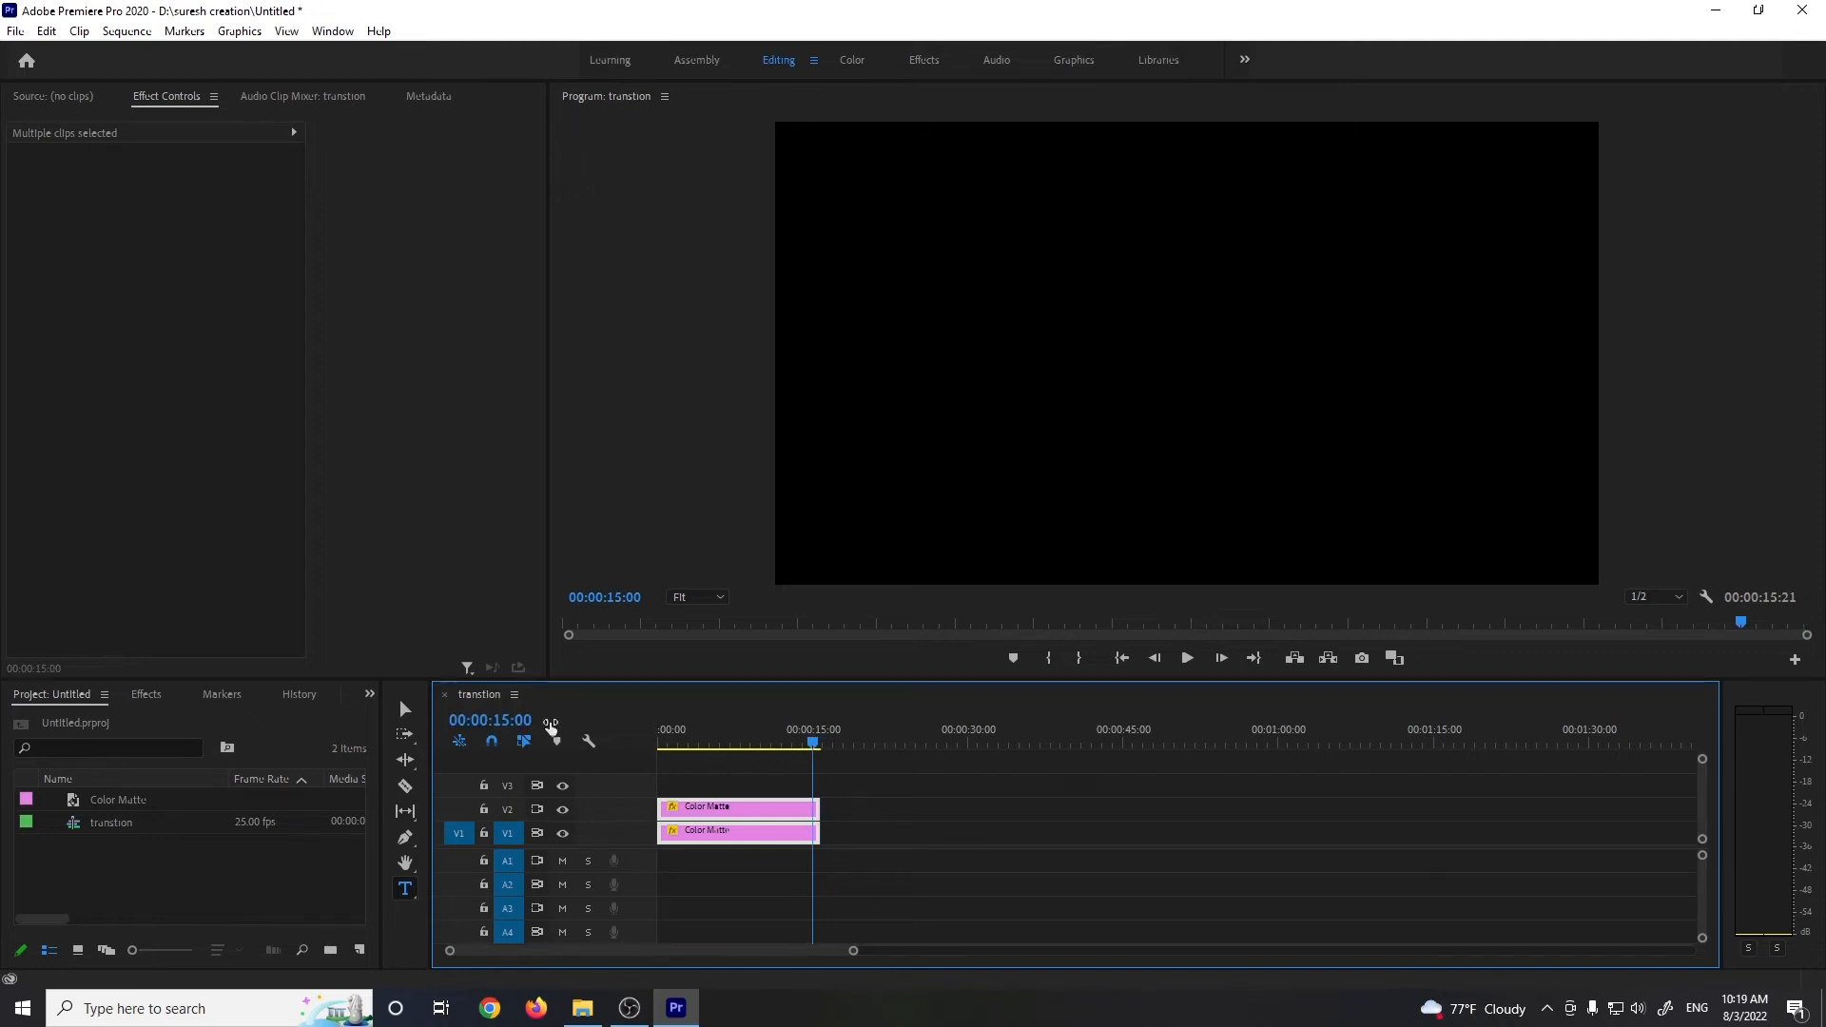
drag(815, 804, 794, 757)
Add a position keyframe to the V2 matte at 00:00:13:01, keeping its current position
drag(789, 751, 794, 751)
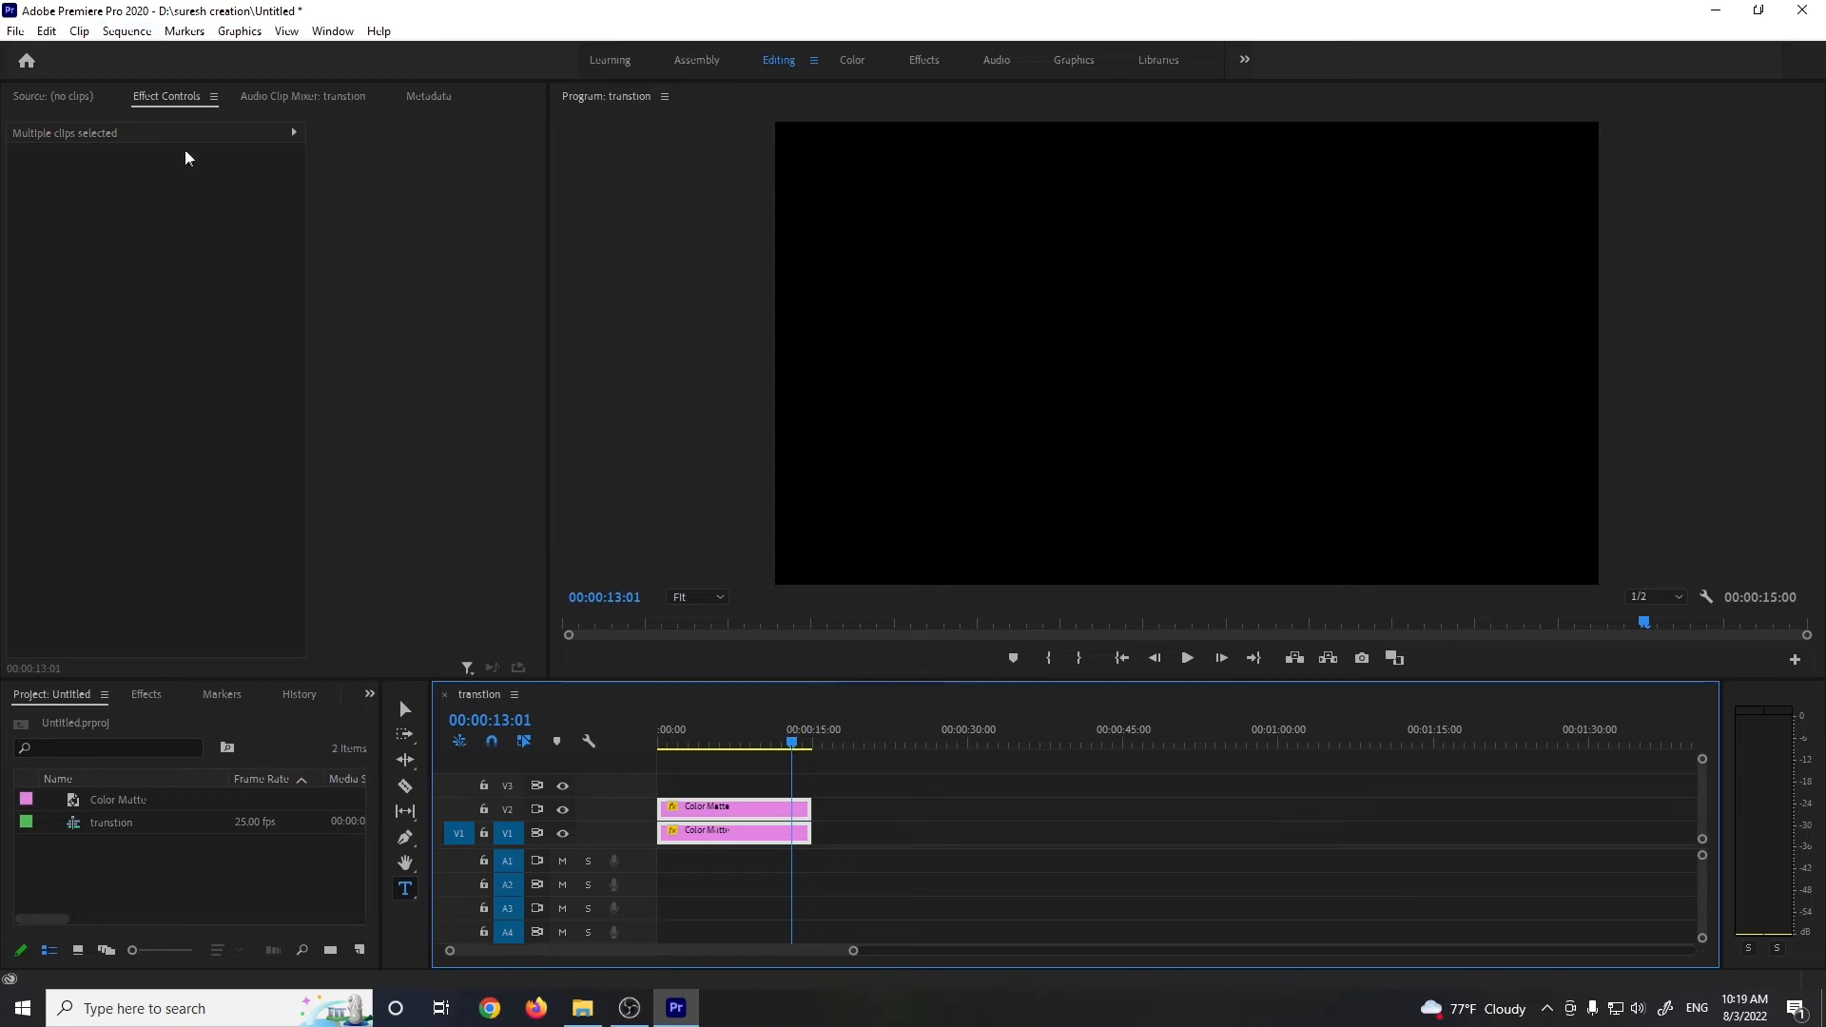
click(793, 816)
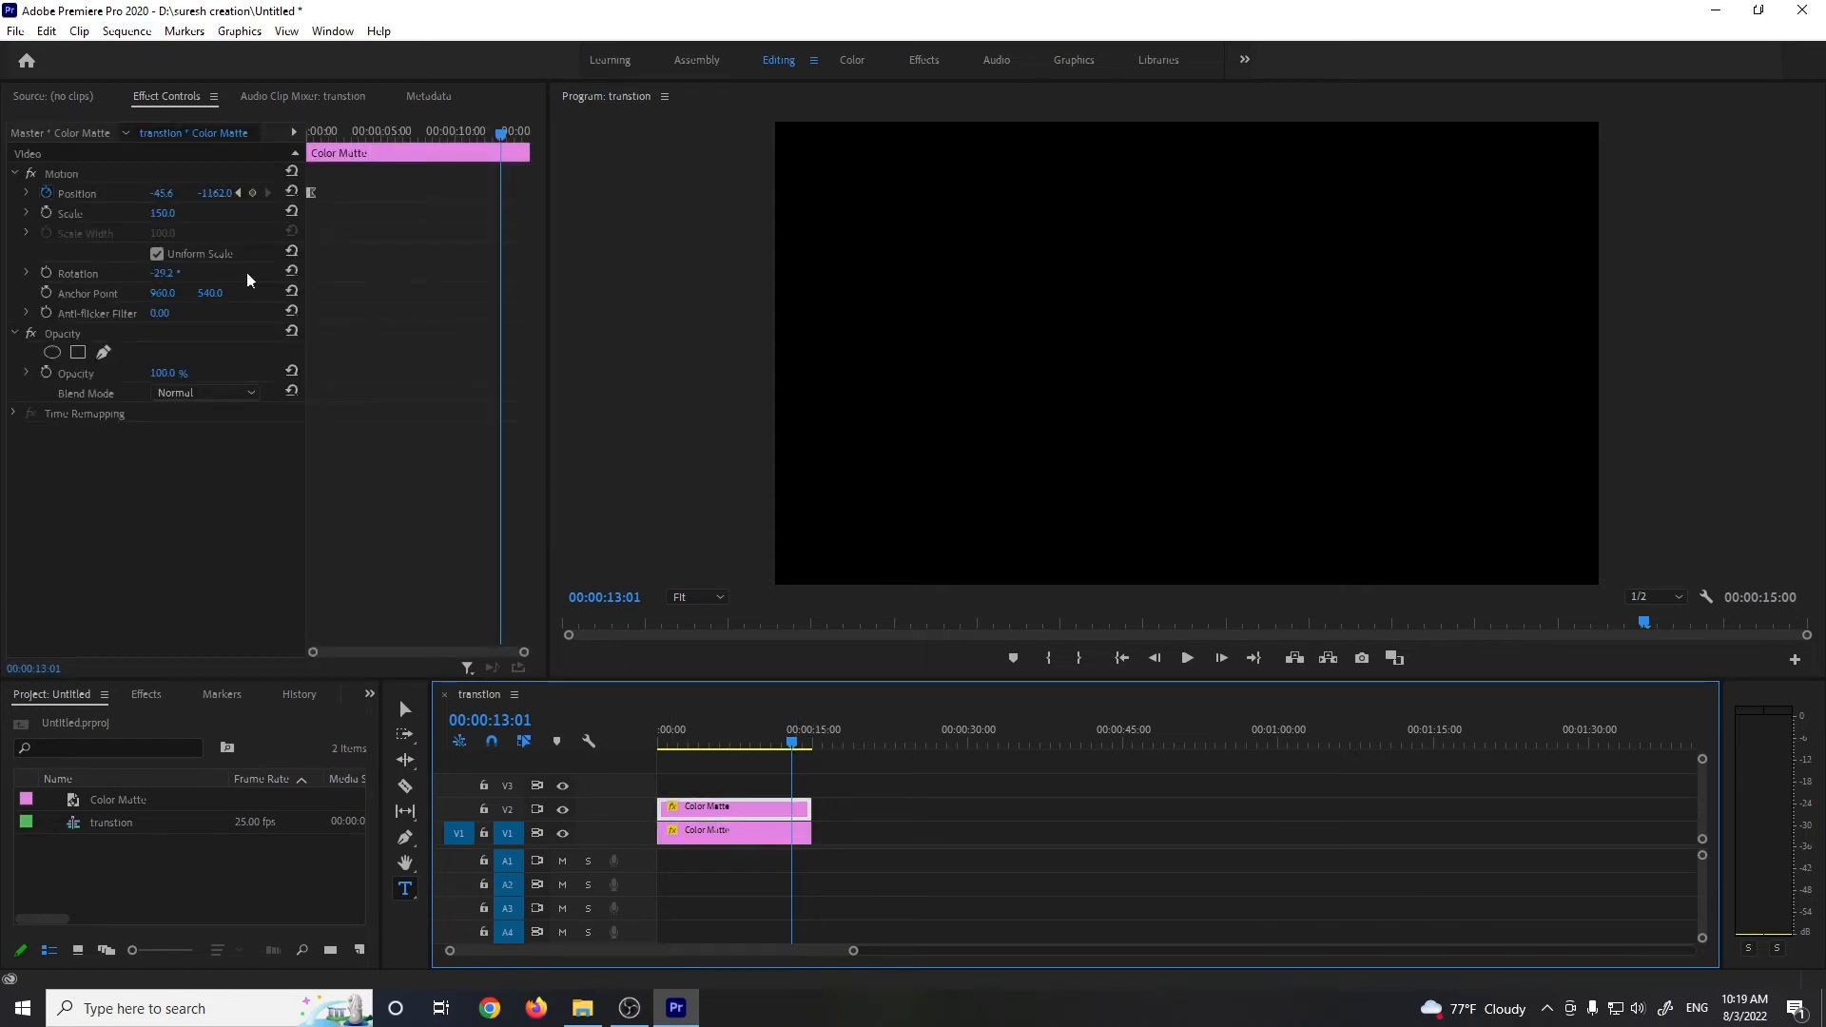
click(252, 192)
Set the V2 matte's position to 372.6, -62 at 00:00:14:09 to bring it back into frame
drag(499, 134, 522, 141)
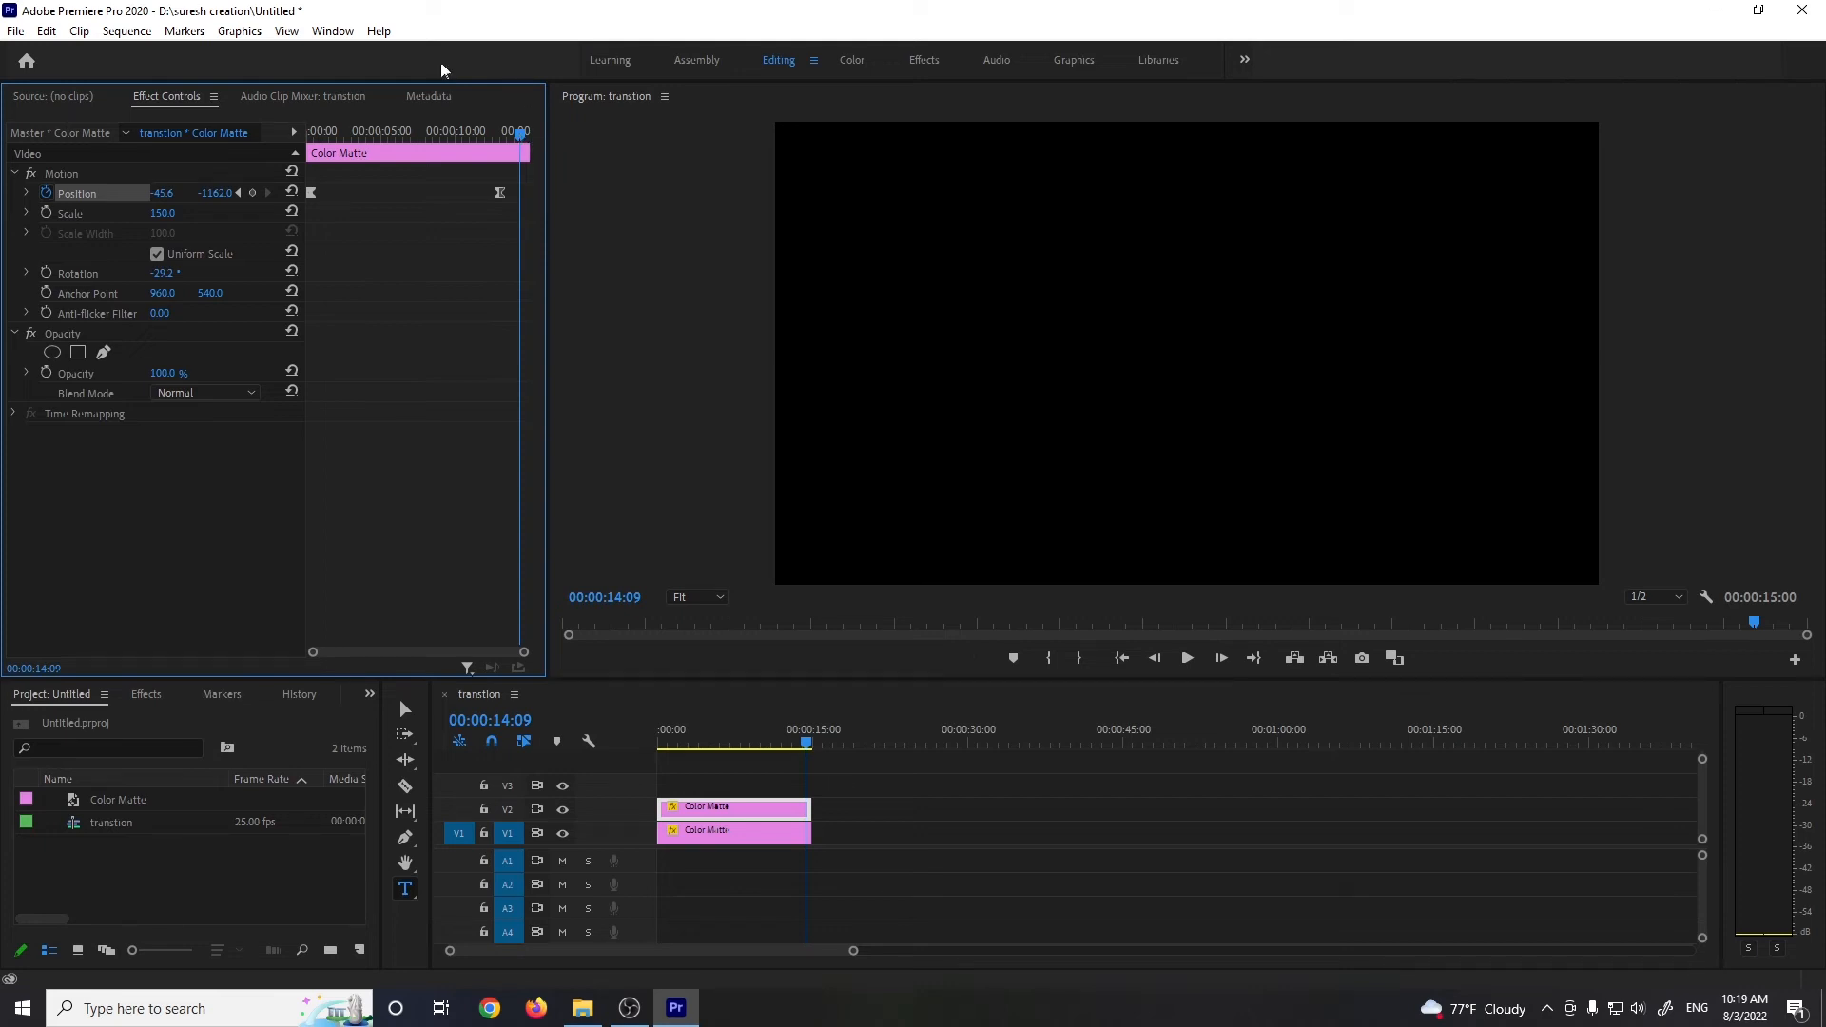
click(171, 190)
text(7)
text(72.6)
key(Return)
click(218, 191)
text(-62)
key(Return)
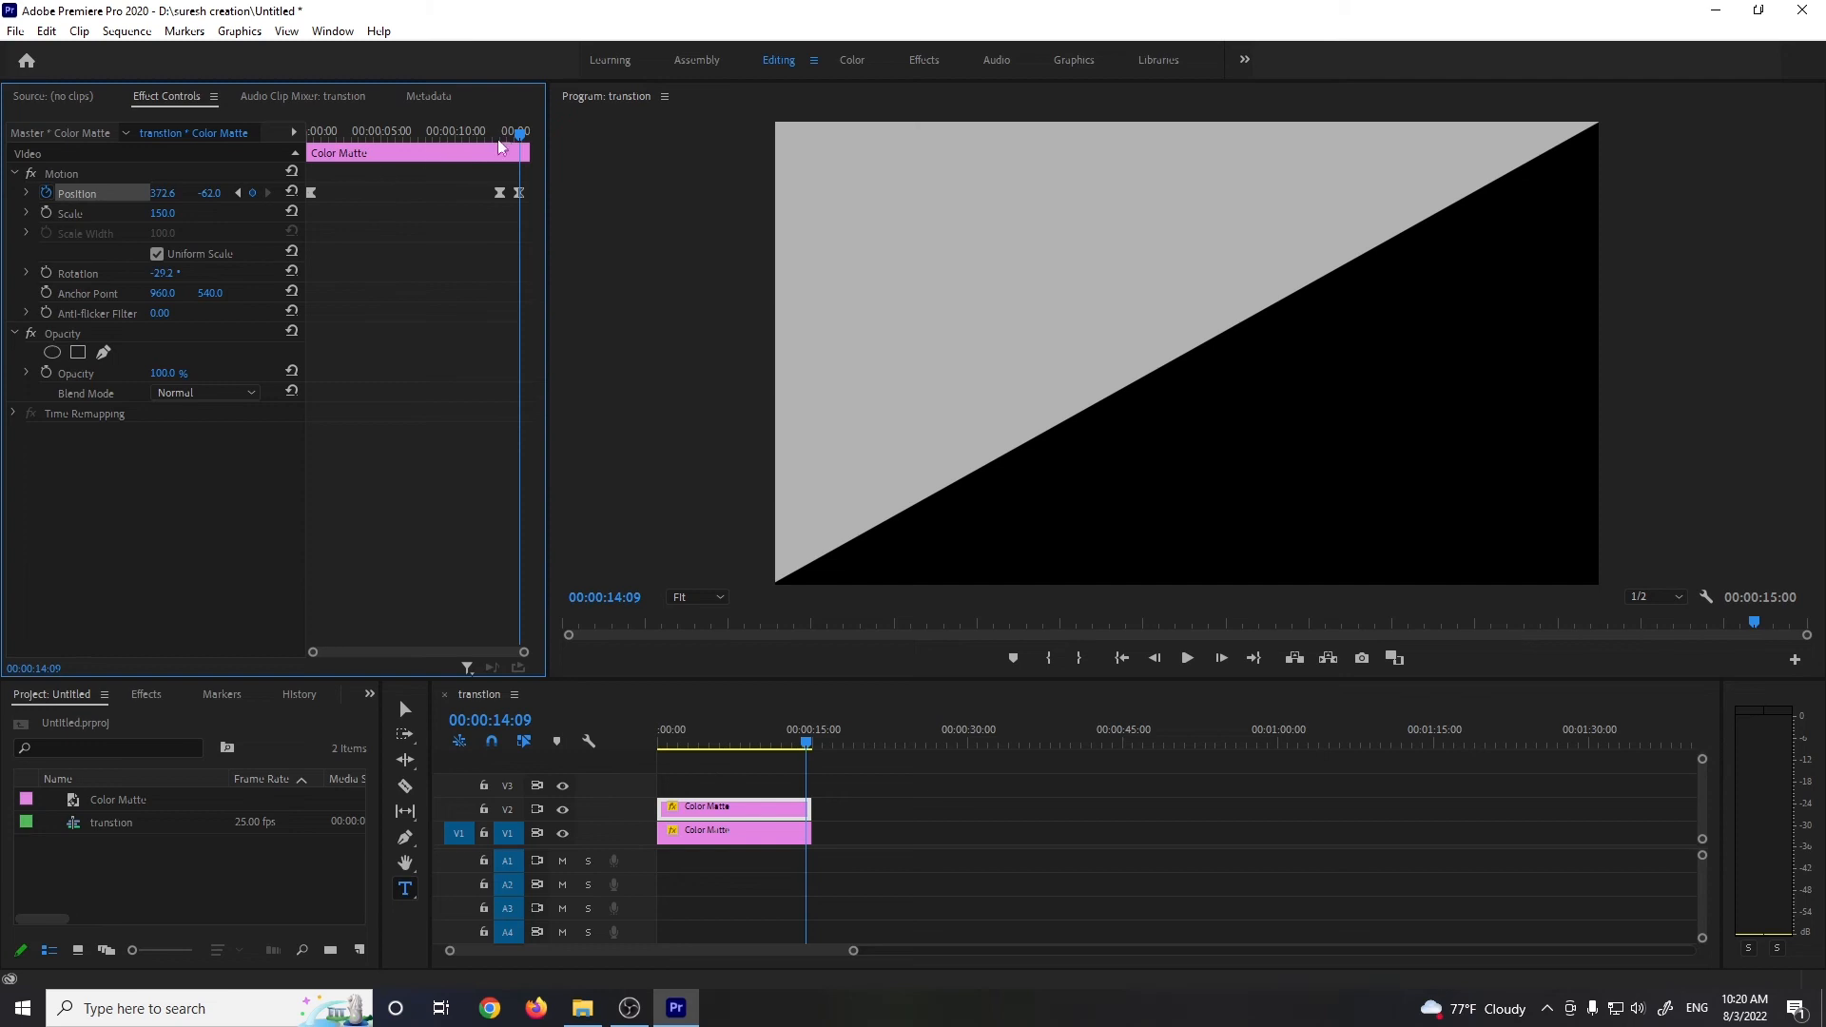
Go back to the keyframe at 00:00:13:01 and add a matching position keyframe to the V1 matte
click(243, 196)
click(747, 808)
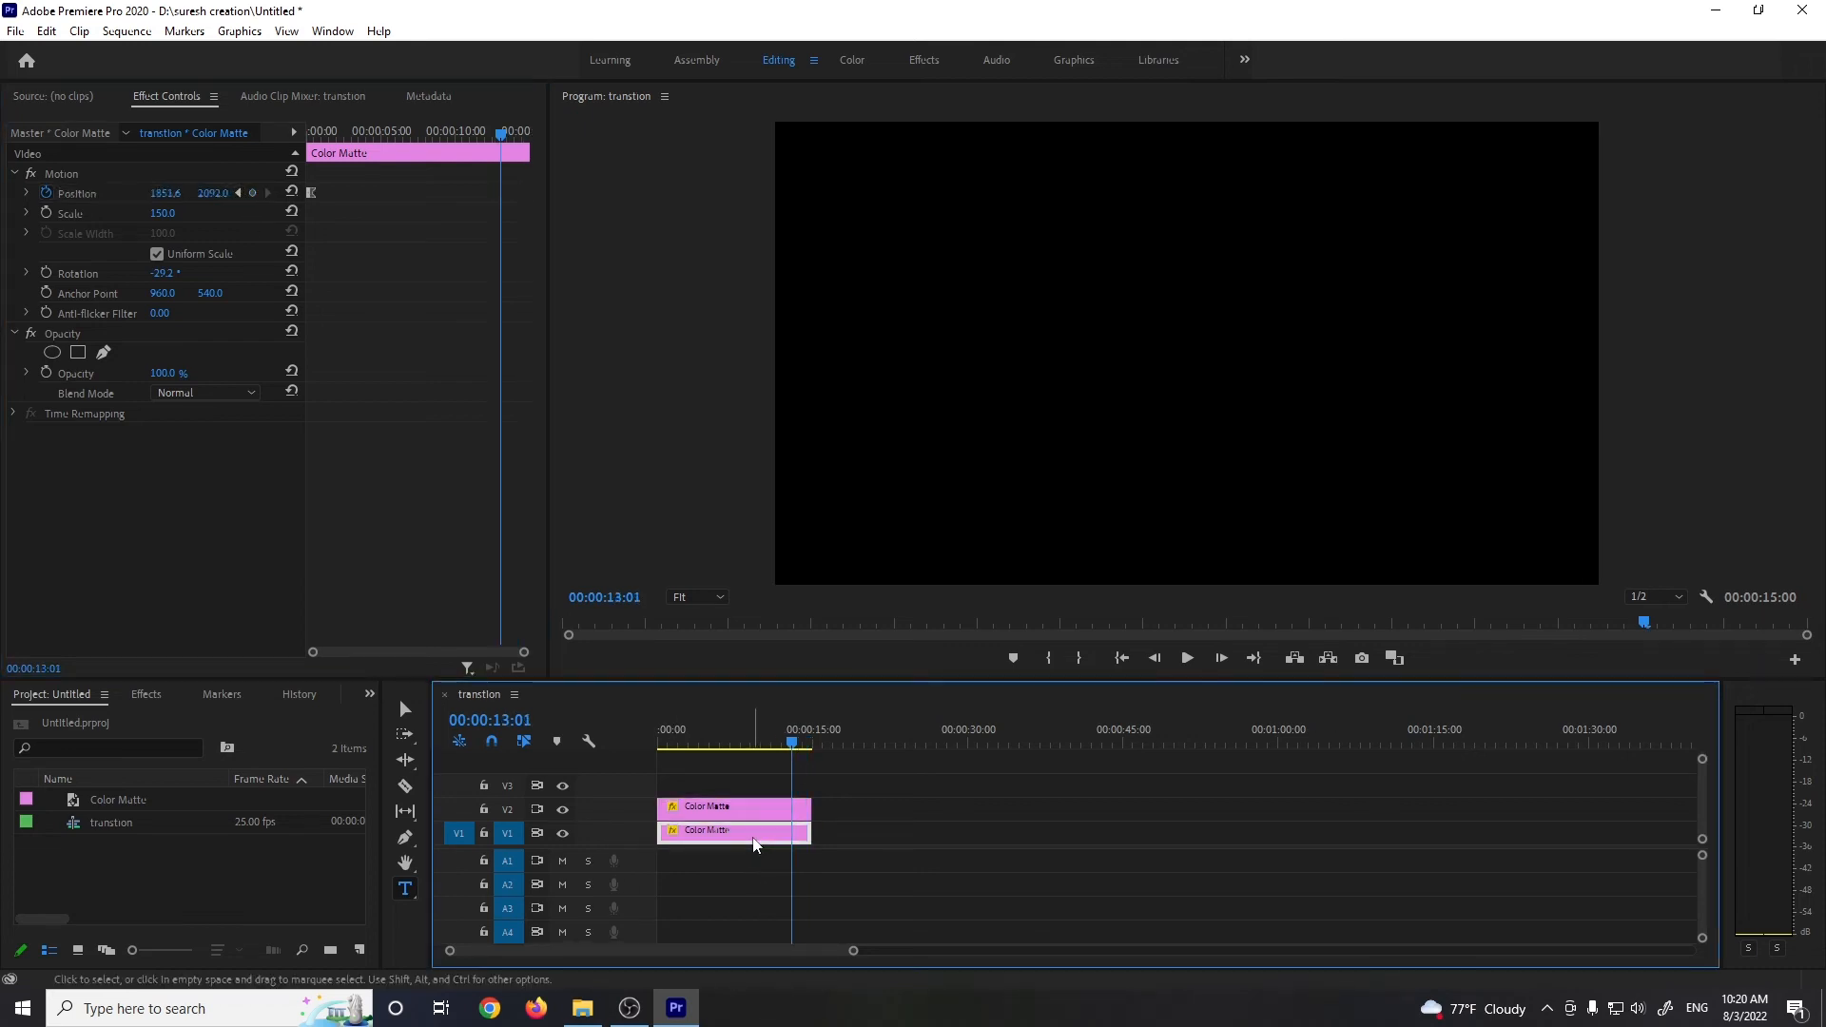
click(248, 194)
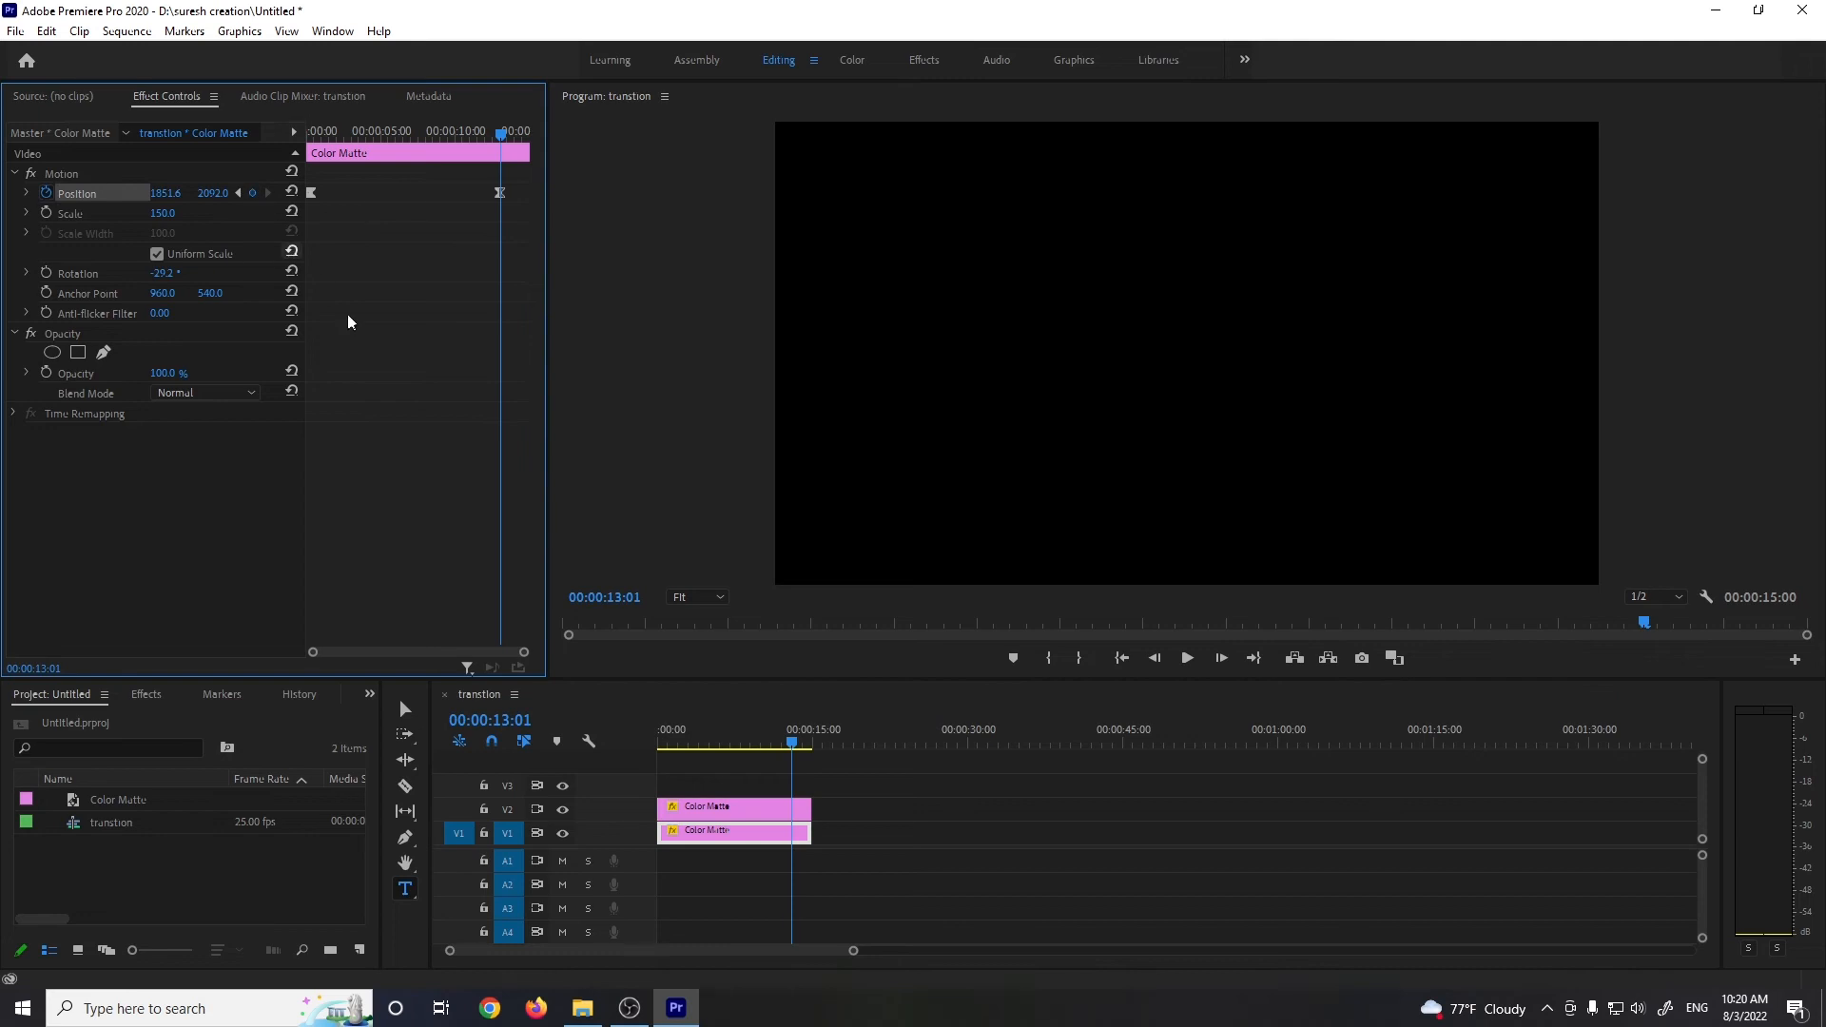
Jump to the V2 matte's closing keyframe at 00:00:14:09 and set the V1 matte's position there to 1398.3, 1217.2
click(723, 831)
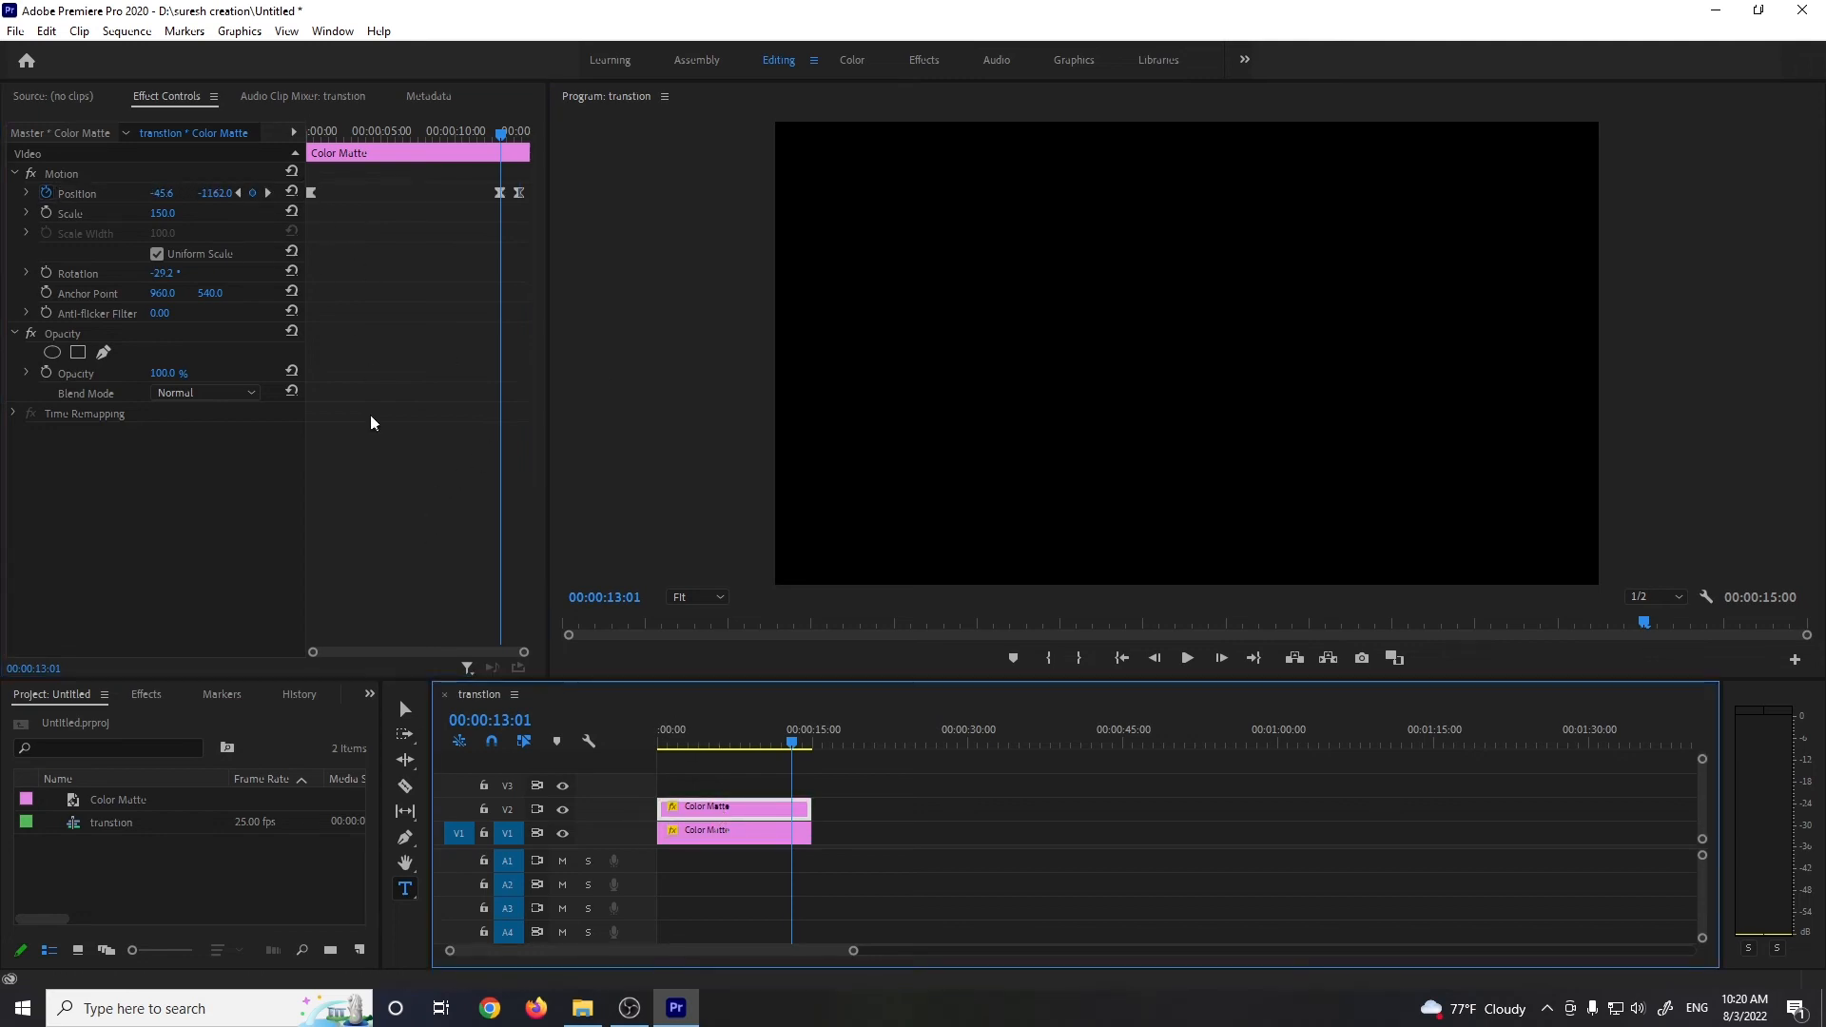
click(269, 194)
click(718, 838)
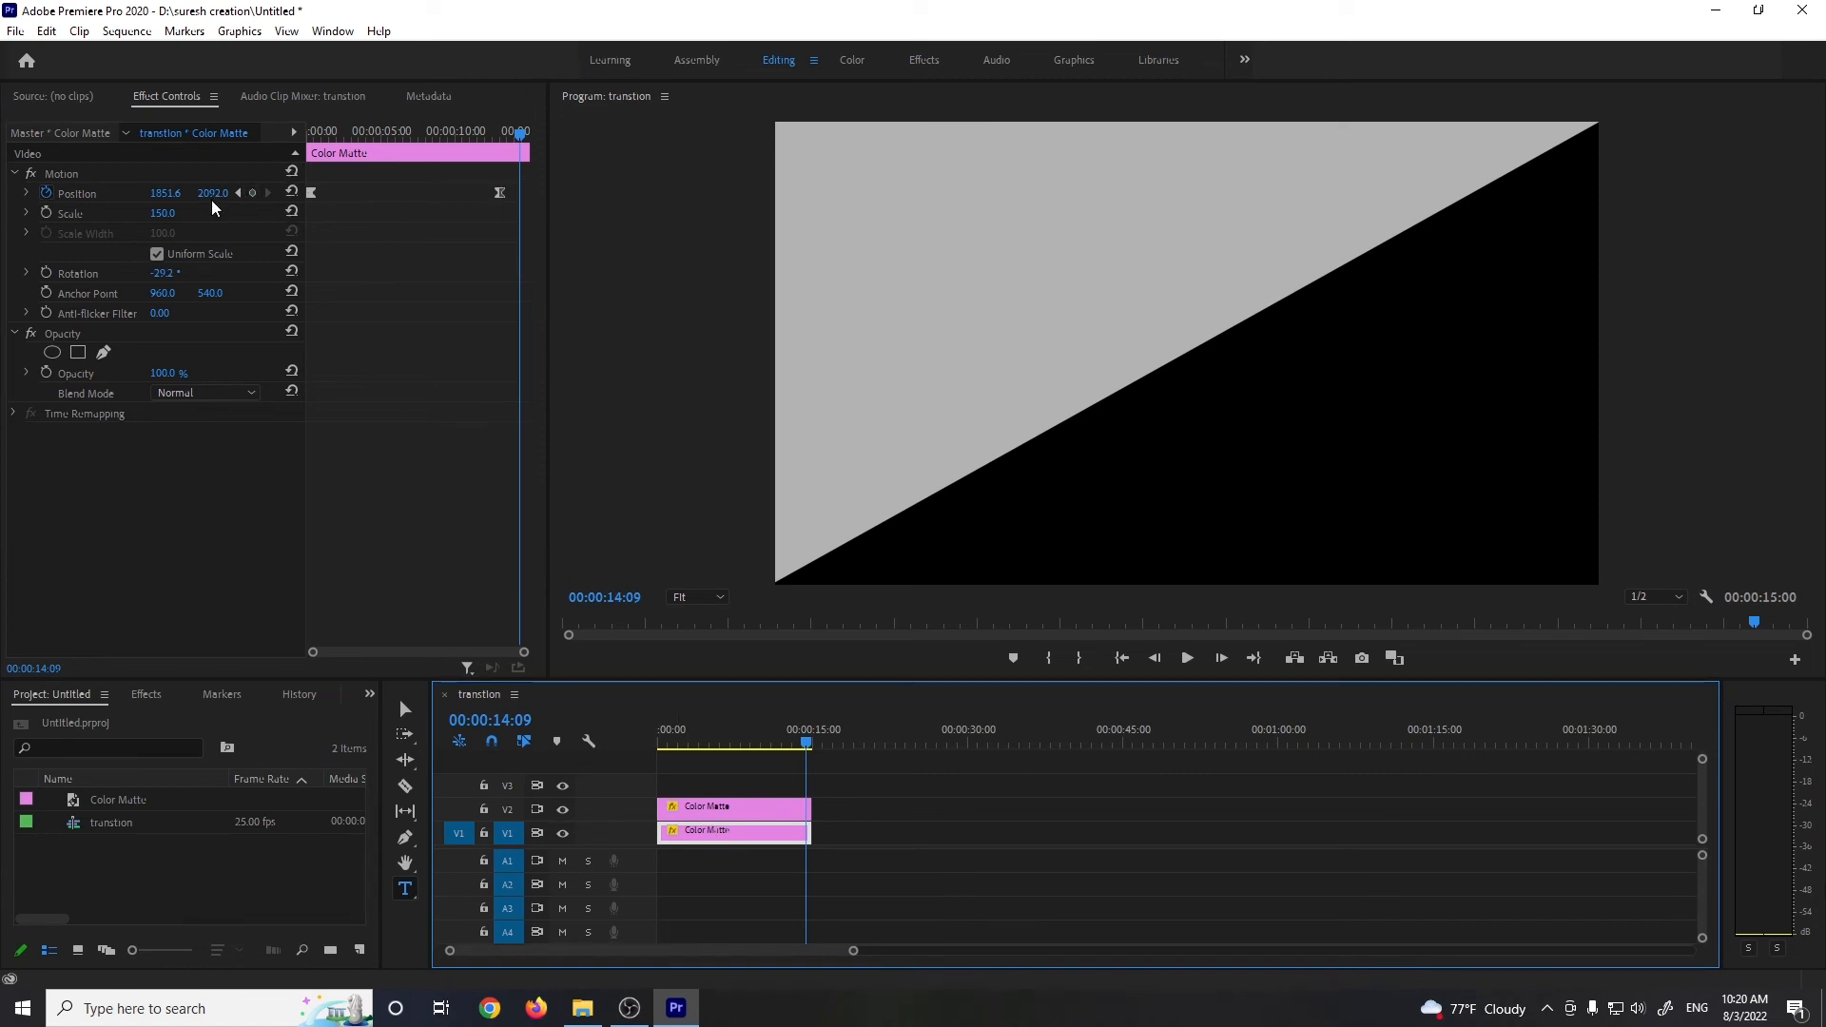
click(168, 192)
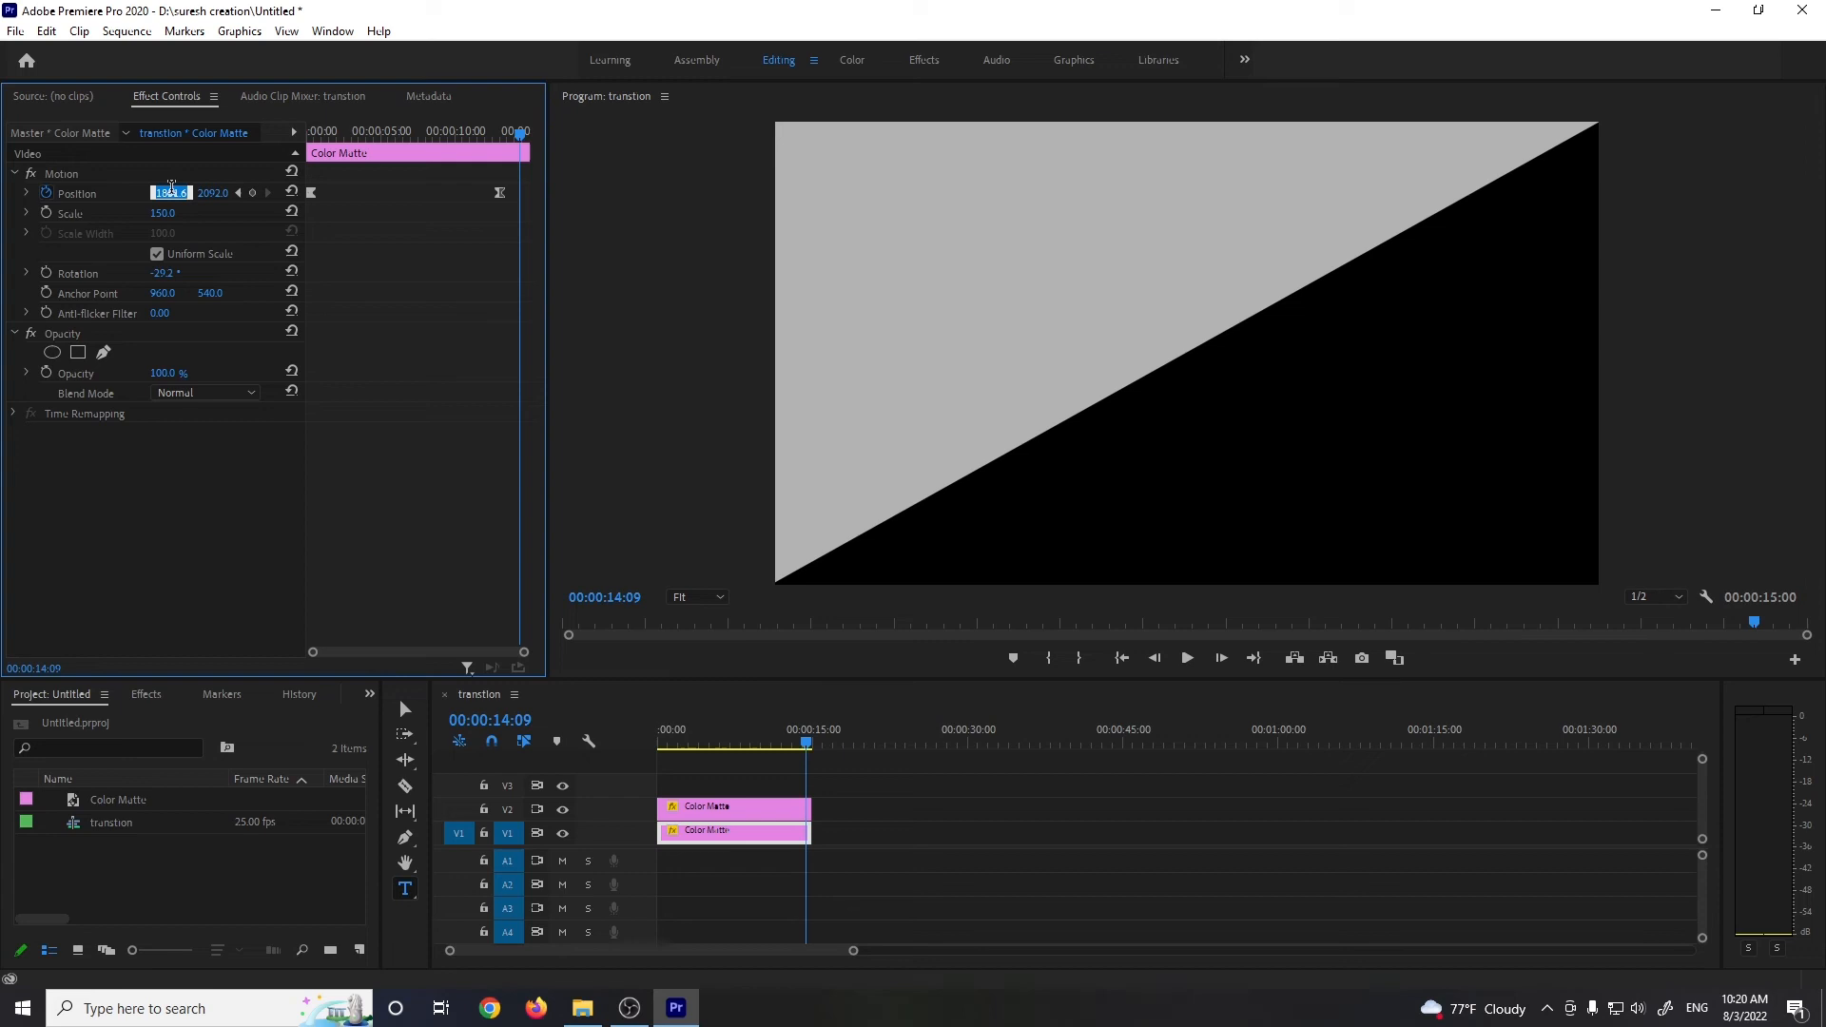
text(1398.3)
click(218, 190)
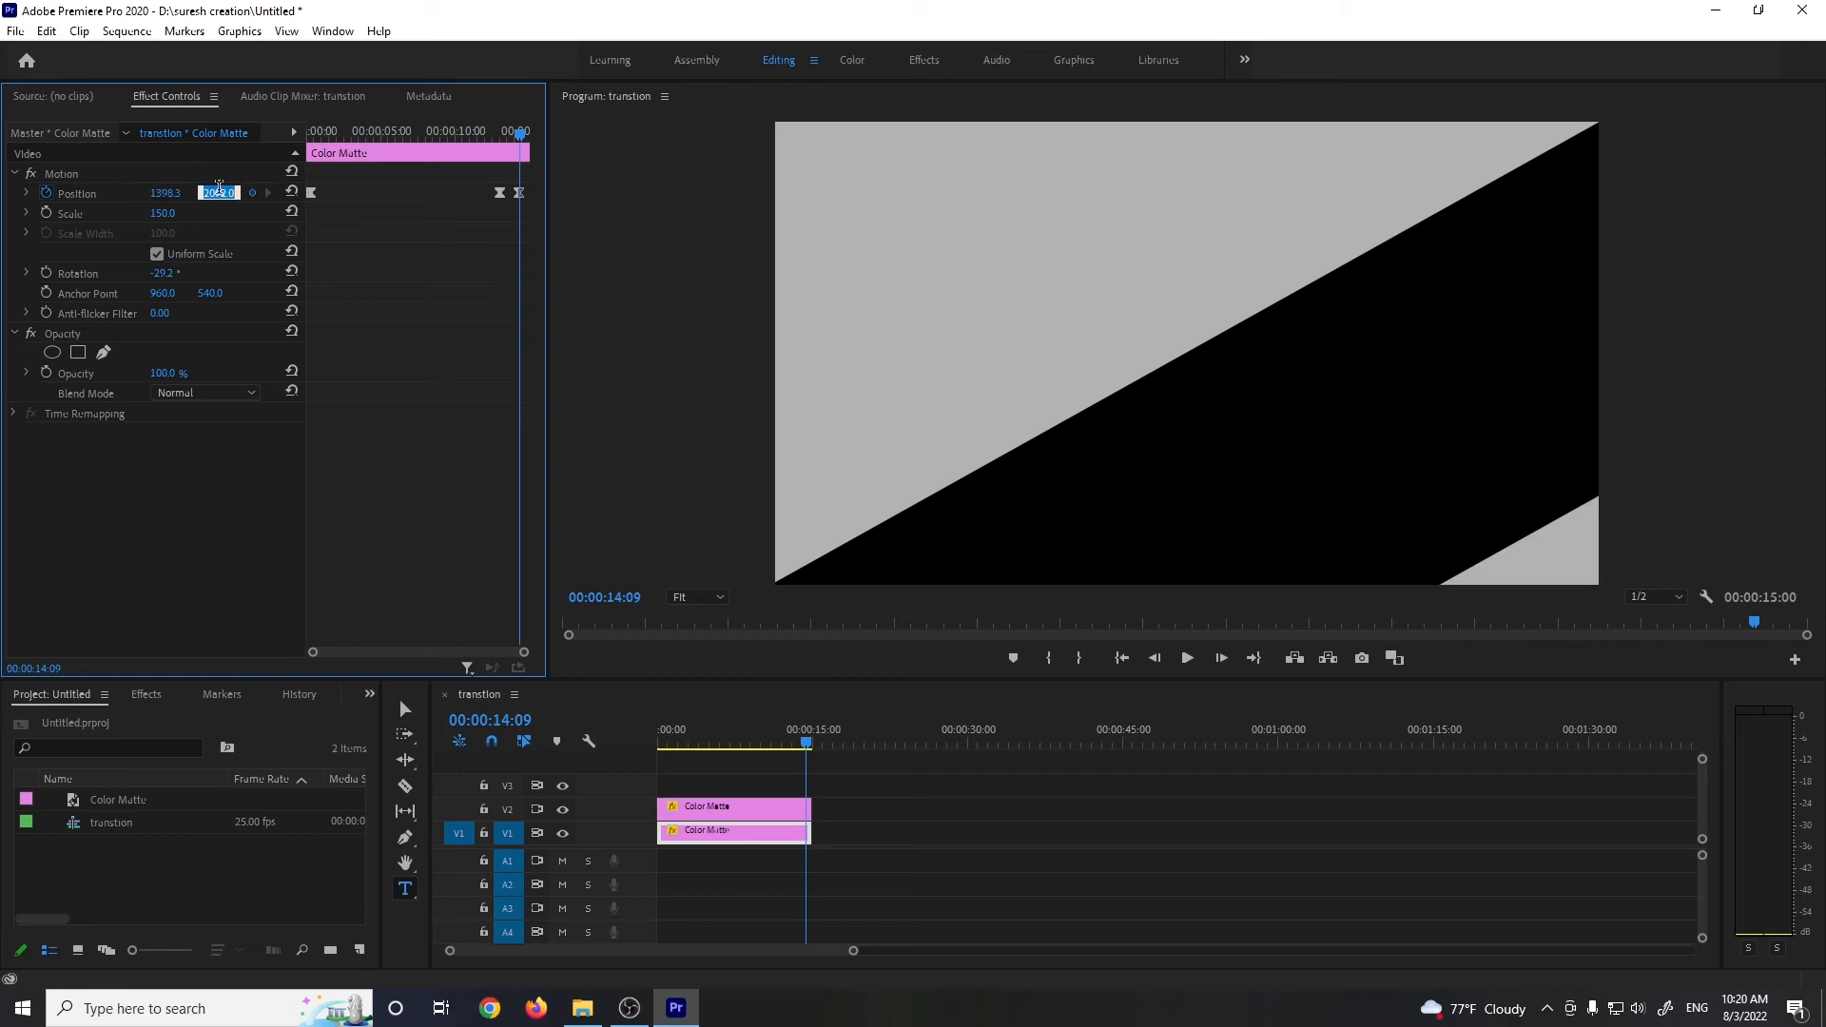
text(1217.2)
key(Return)
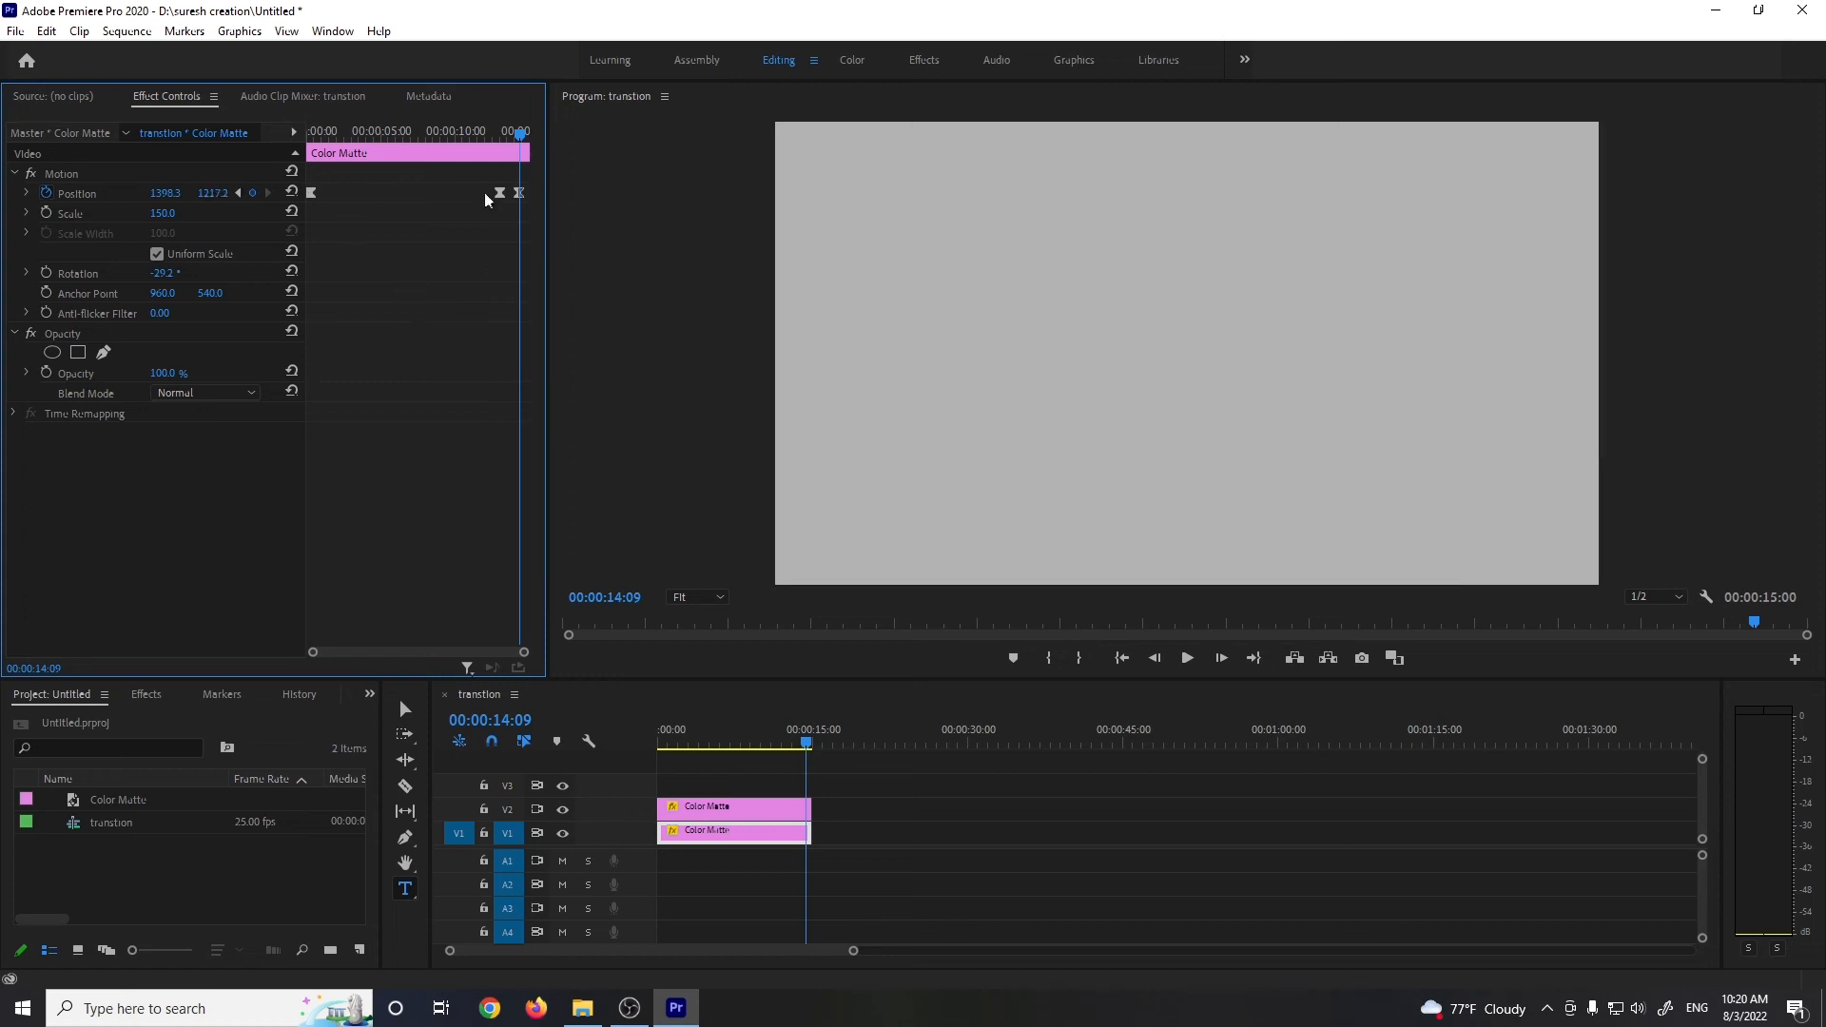
Play the opening split from the sequence start and the closing movement near the sequence end
drag(520, 135, 93, 164)
key(space)
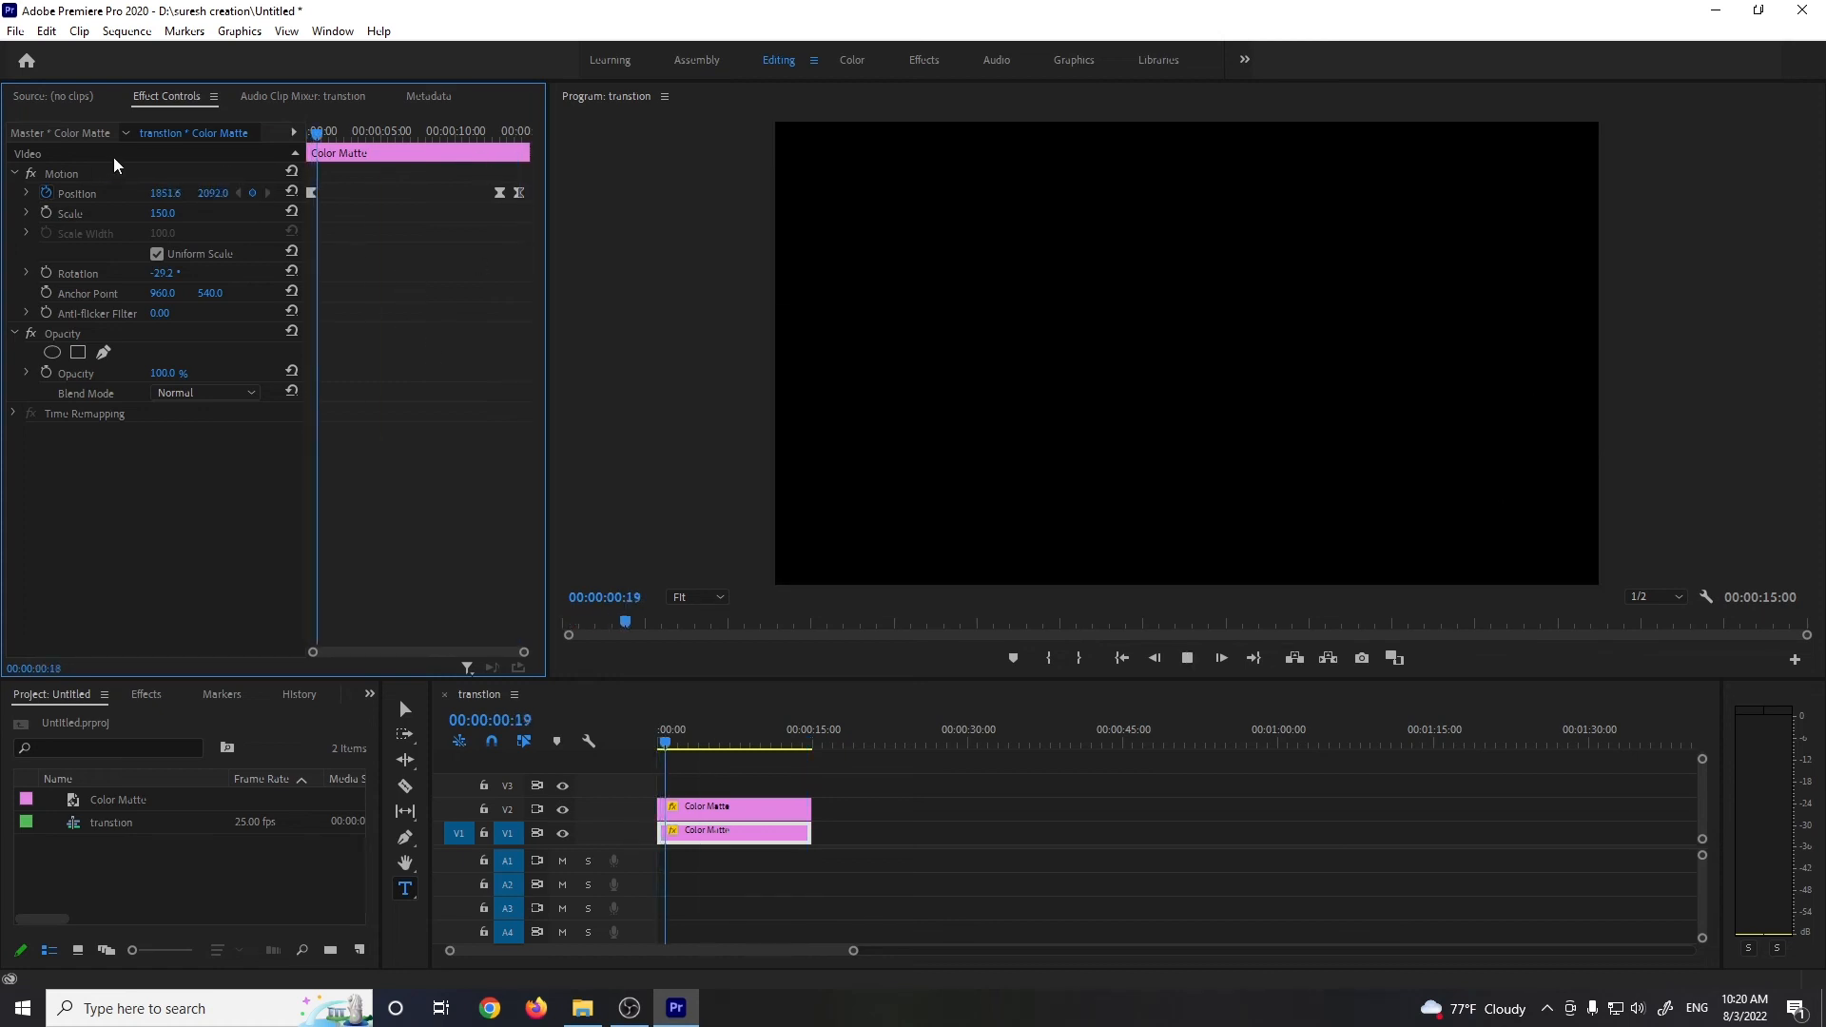
key(space)
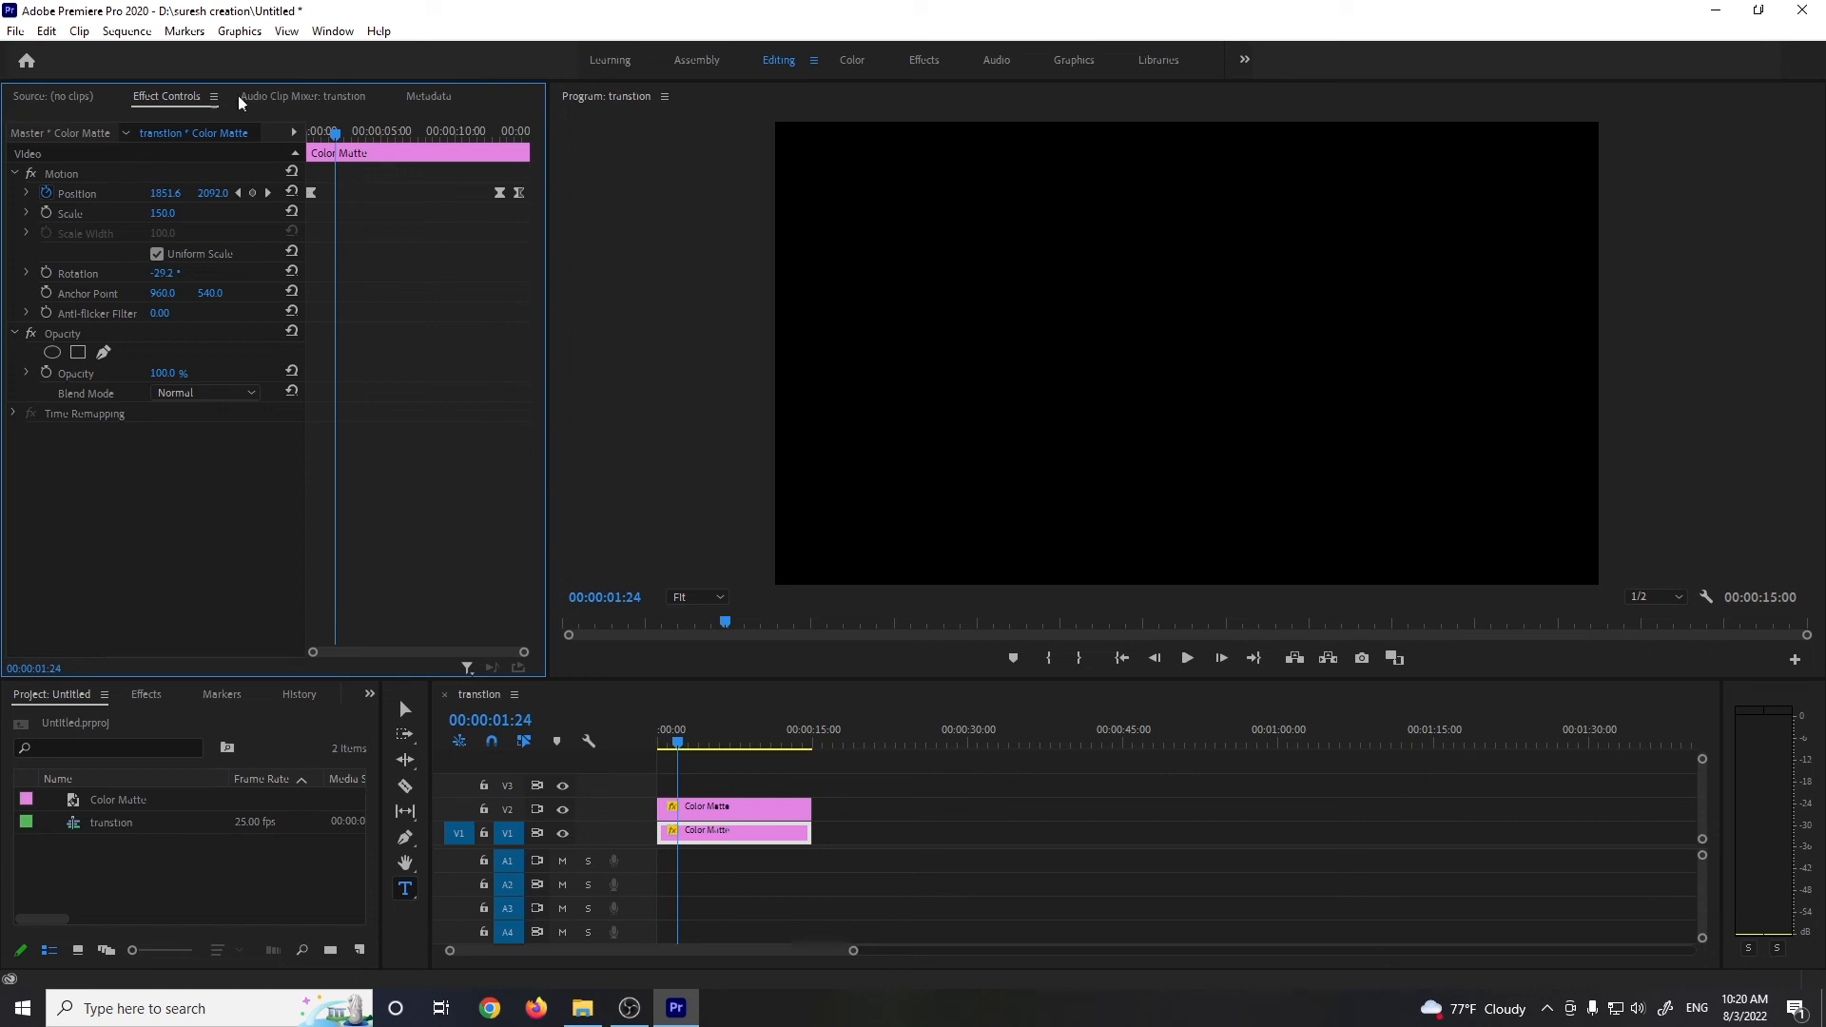
drag(339, 138, 498, 162)
key(space)
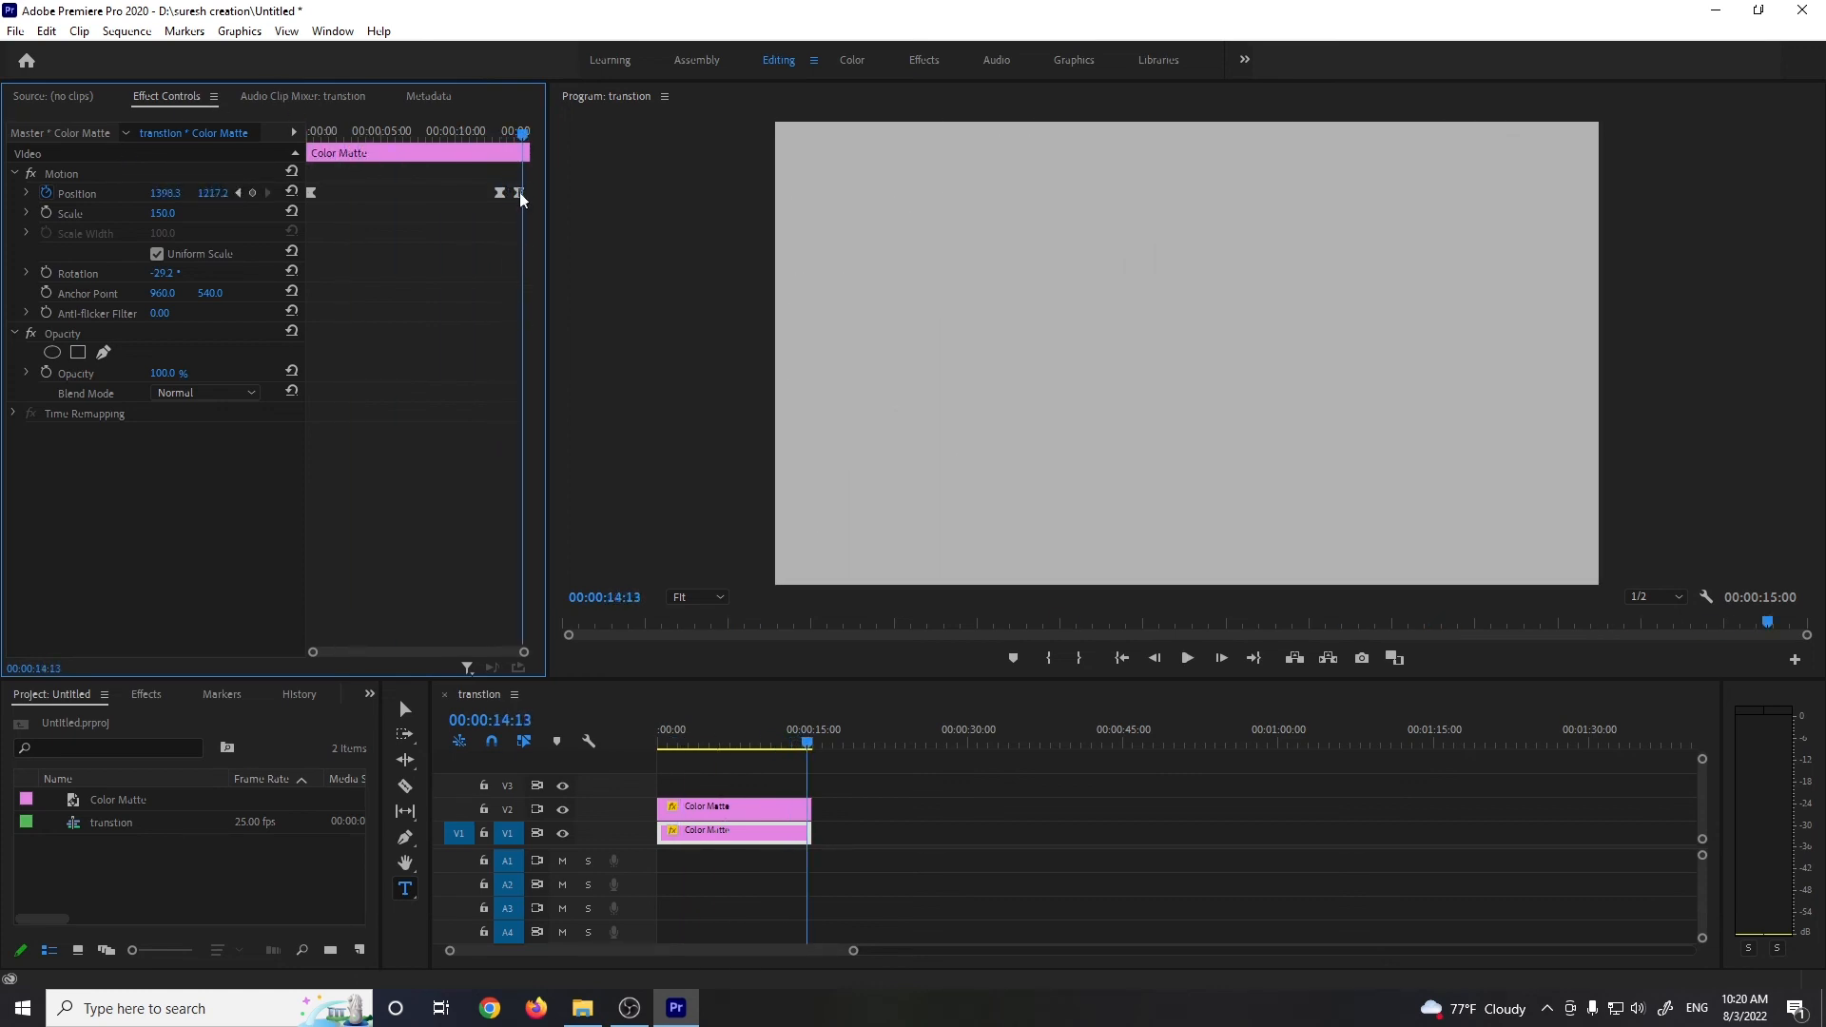
Move the last position keyframes of both the V1 and V2 mattes to 00:00:13:20 to speed up the closing
drag(522, 135, 515, 147)
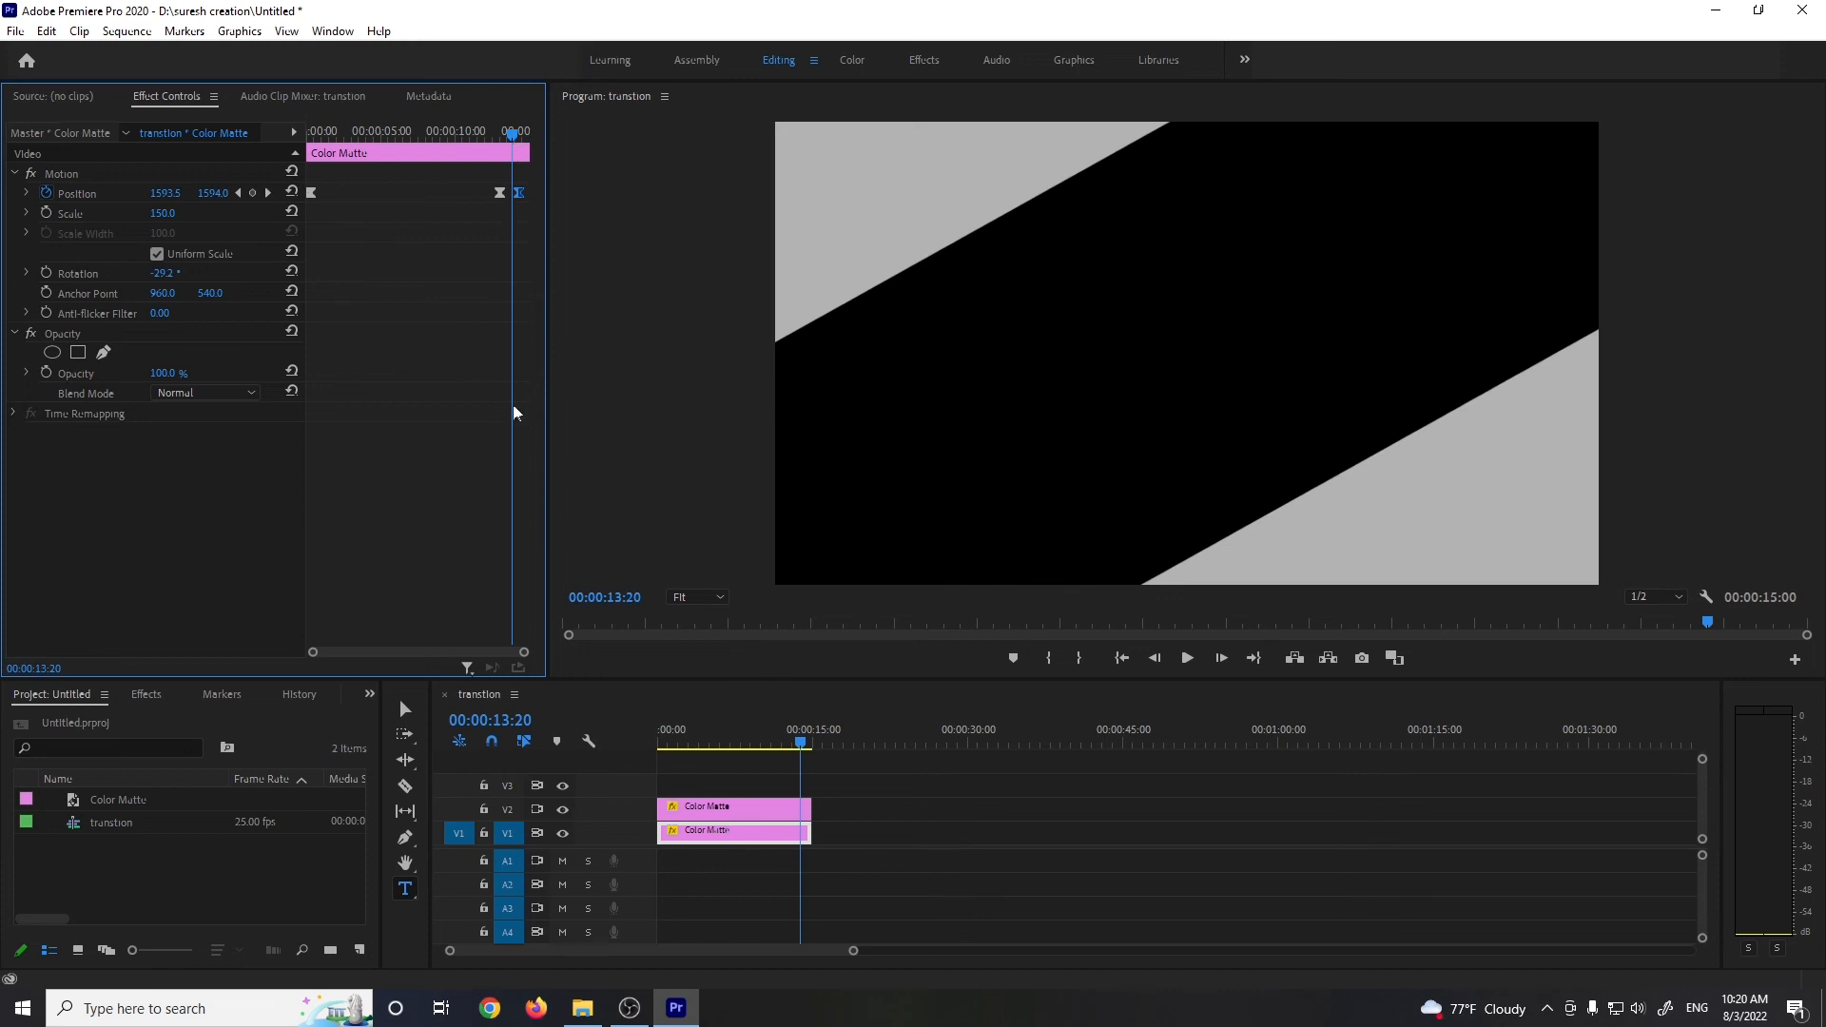
drag(524, 652, 473, 655)
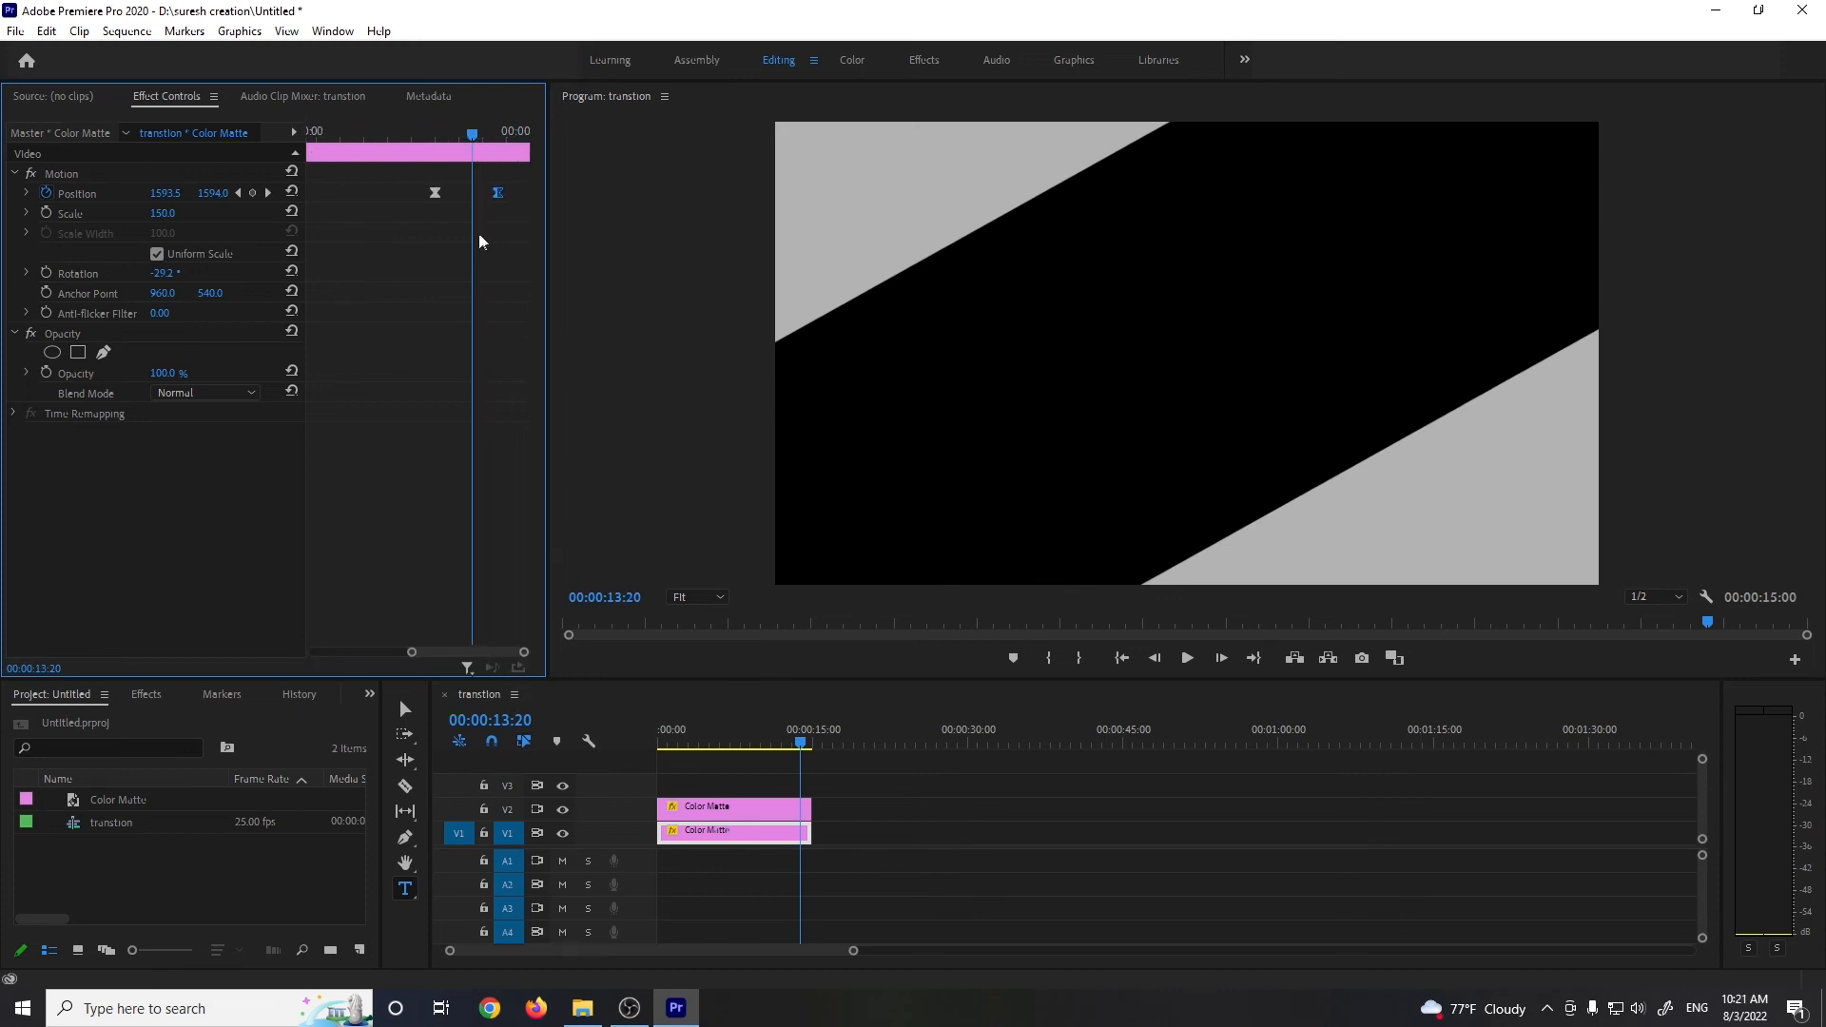
drag(499, 195, 478, 201)
click(773, 811)
drag(524, 653, 457, 653)
drag(479, 193, 443, 205)
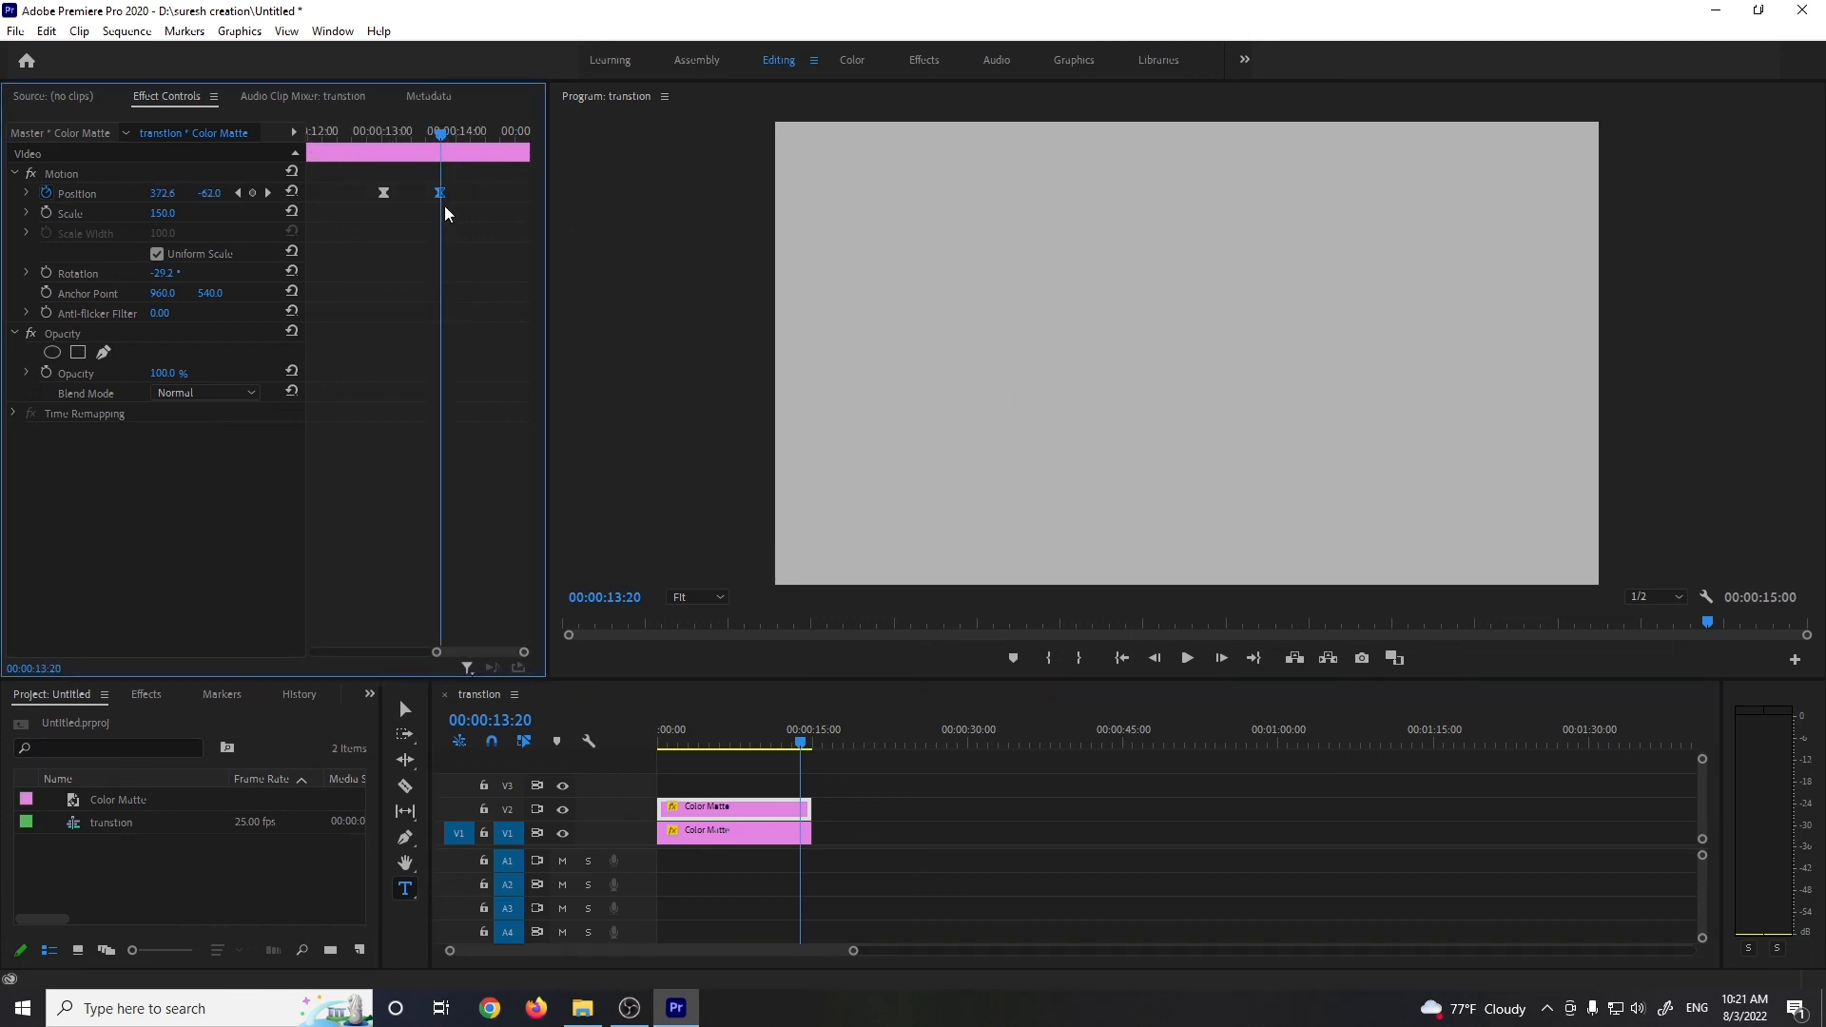
Play the last few seconds of the sequence to preview the faster closing movement
drag(441, 136, 244, 169)
key(space)
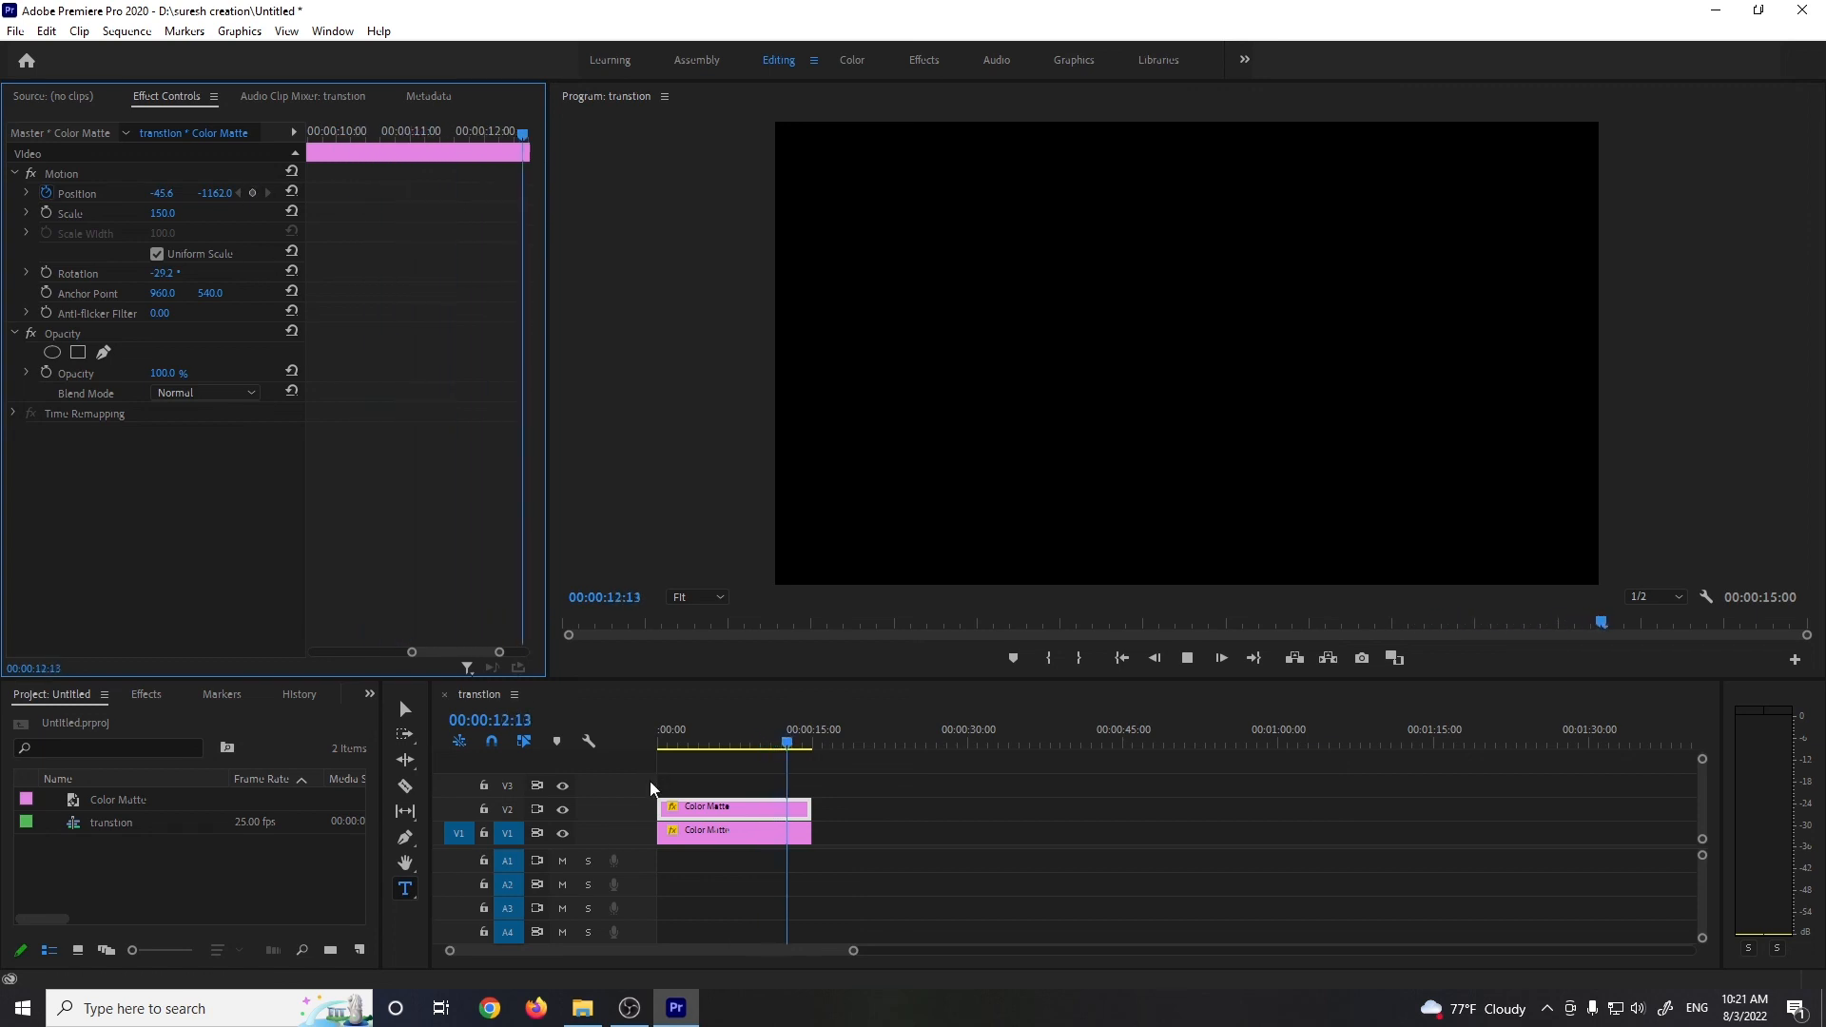
key(space)
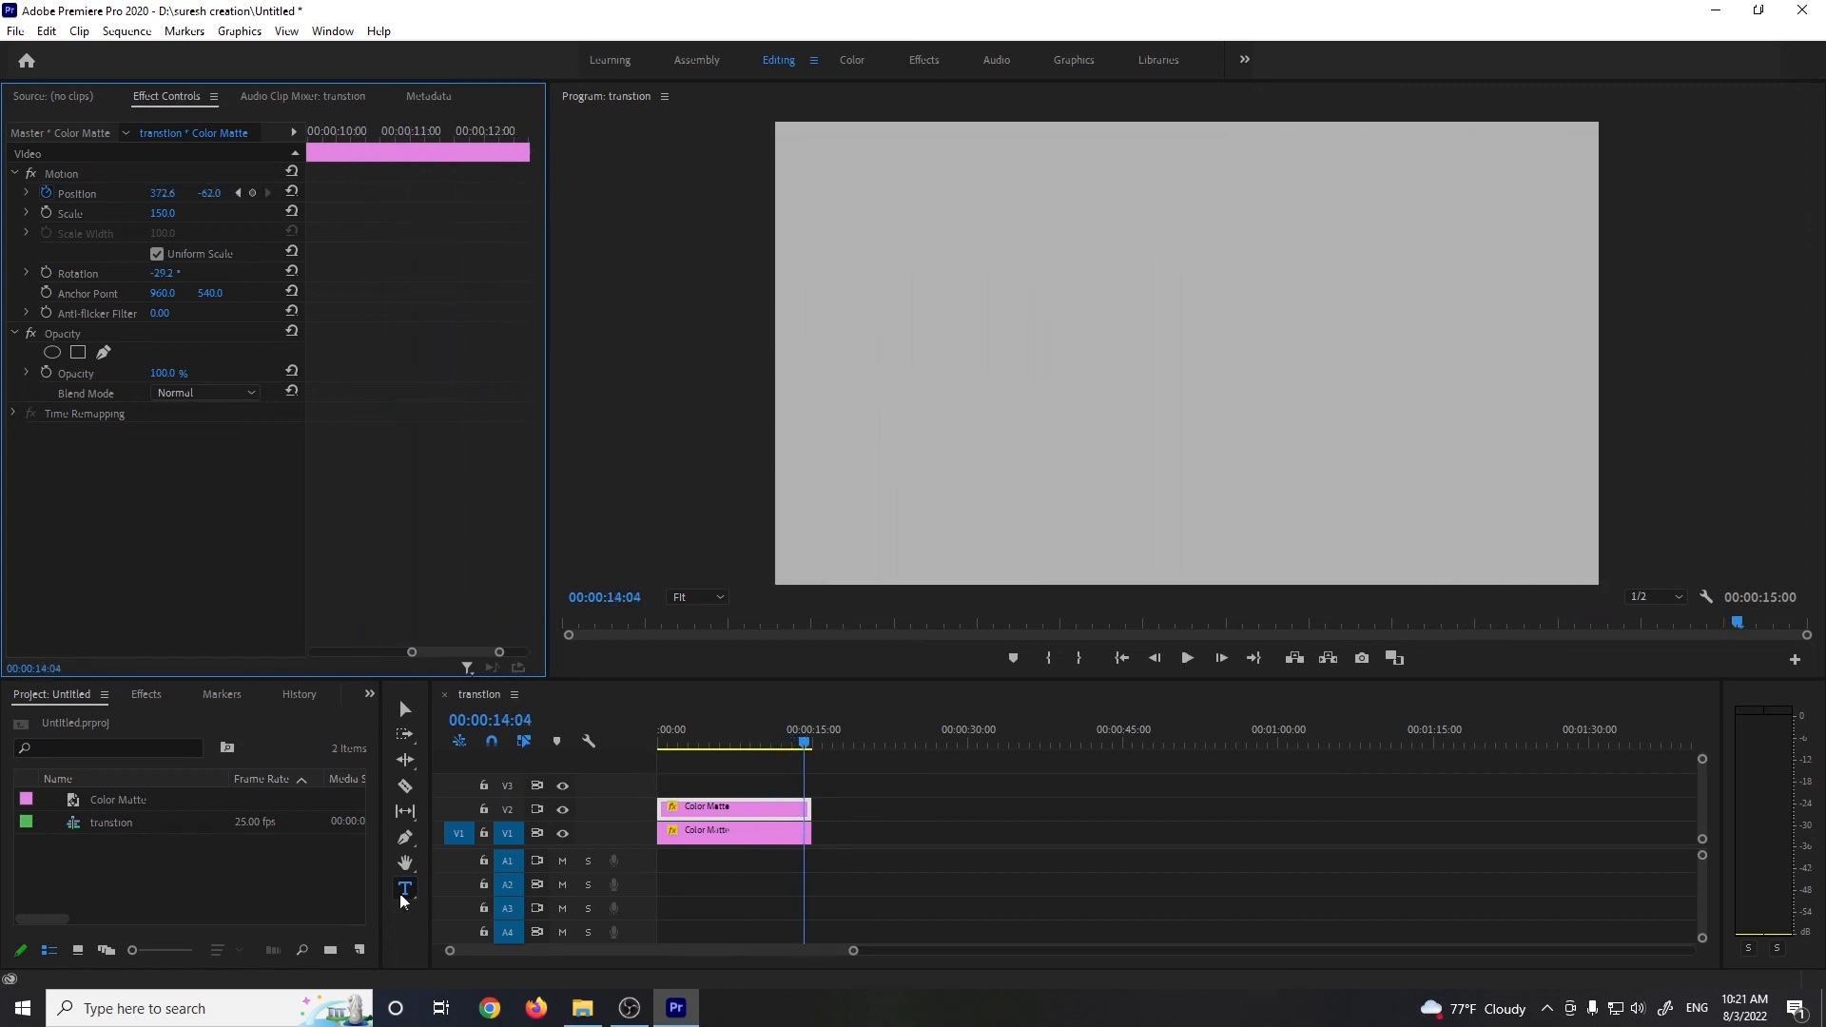
Move both color mattes up one track, to V2 and V3, leaving V1 free
click(845, 786)
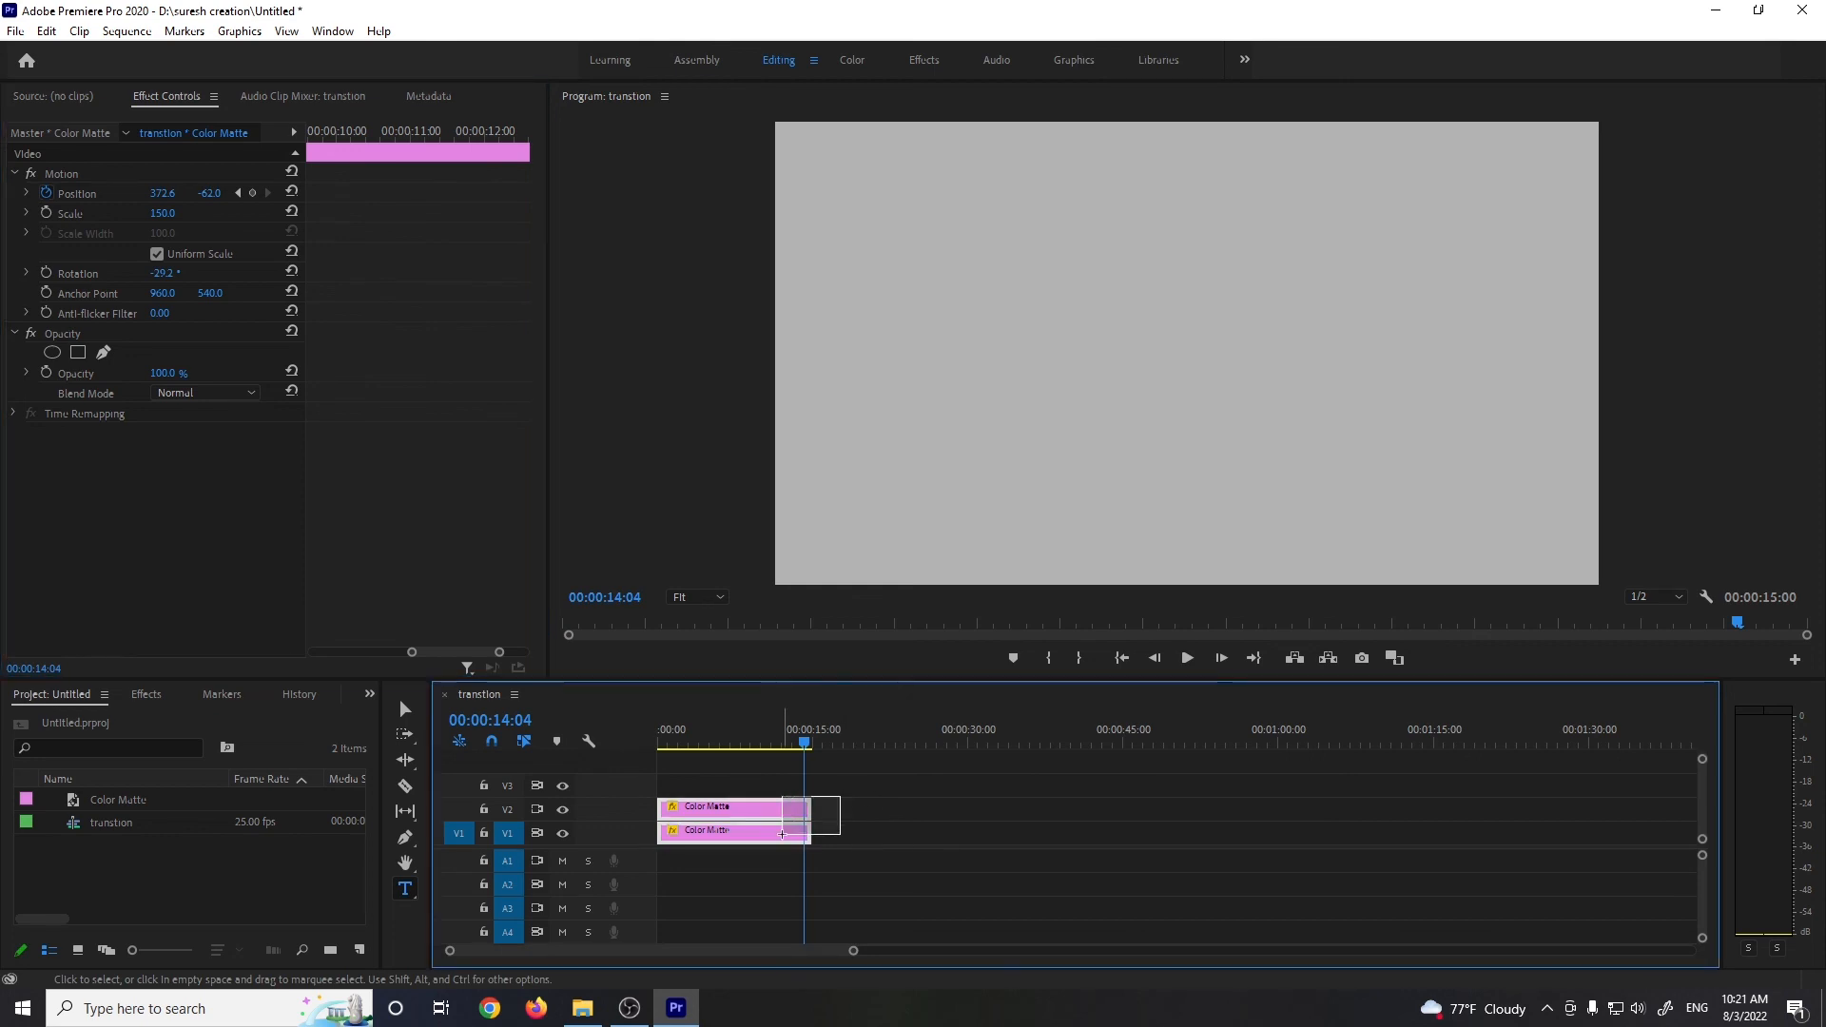
drag(852, 782, 744, 795)
Import the mixkit-curvy-road-on-a-tree-covered-hill-41537 video from the free videos folder into the project
click(196, 837)
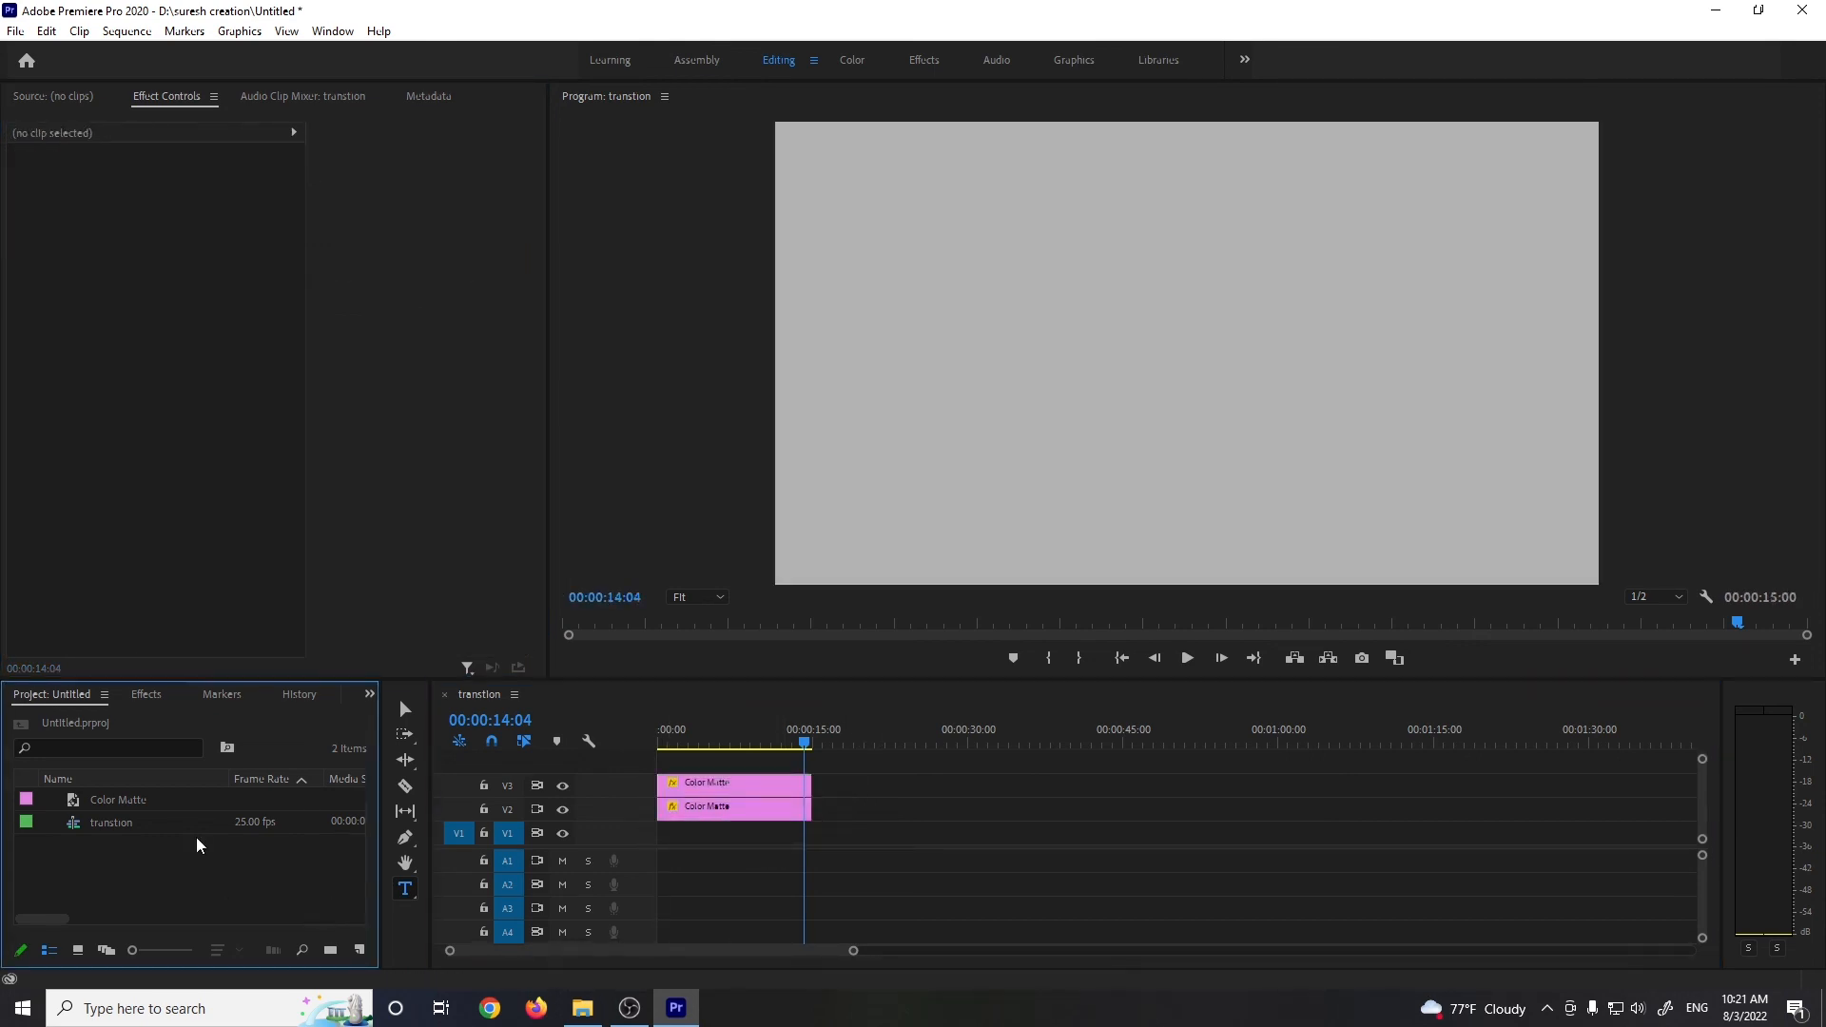
key(ctrl+i)
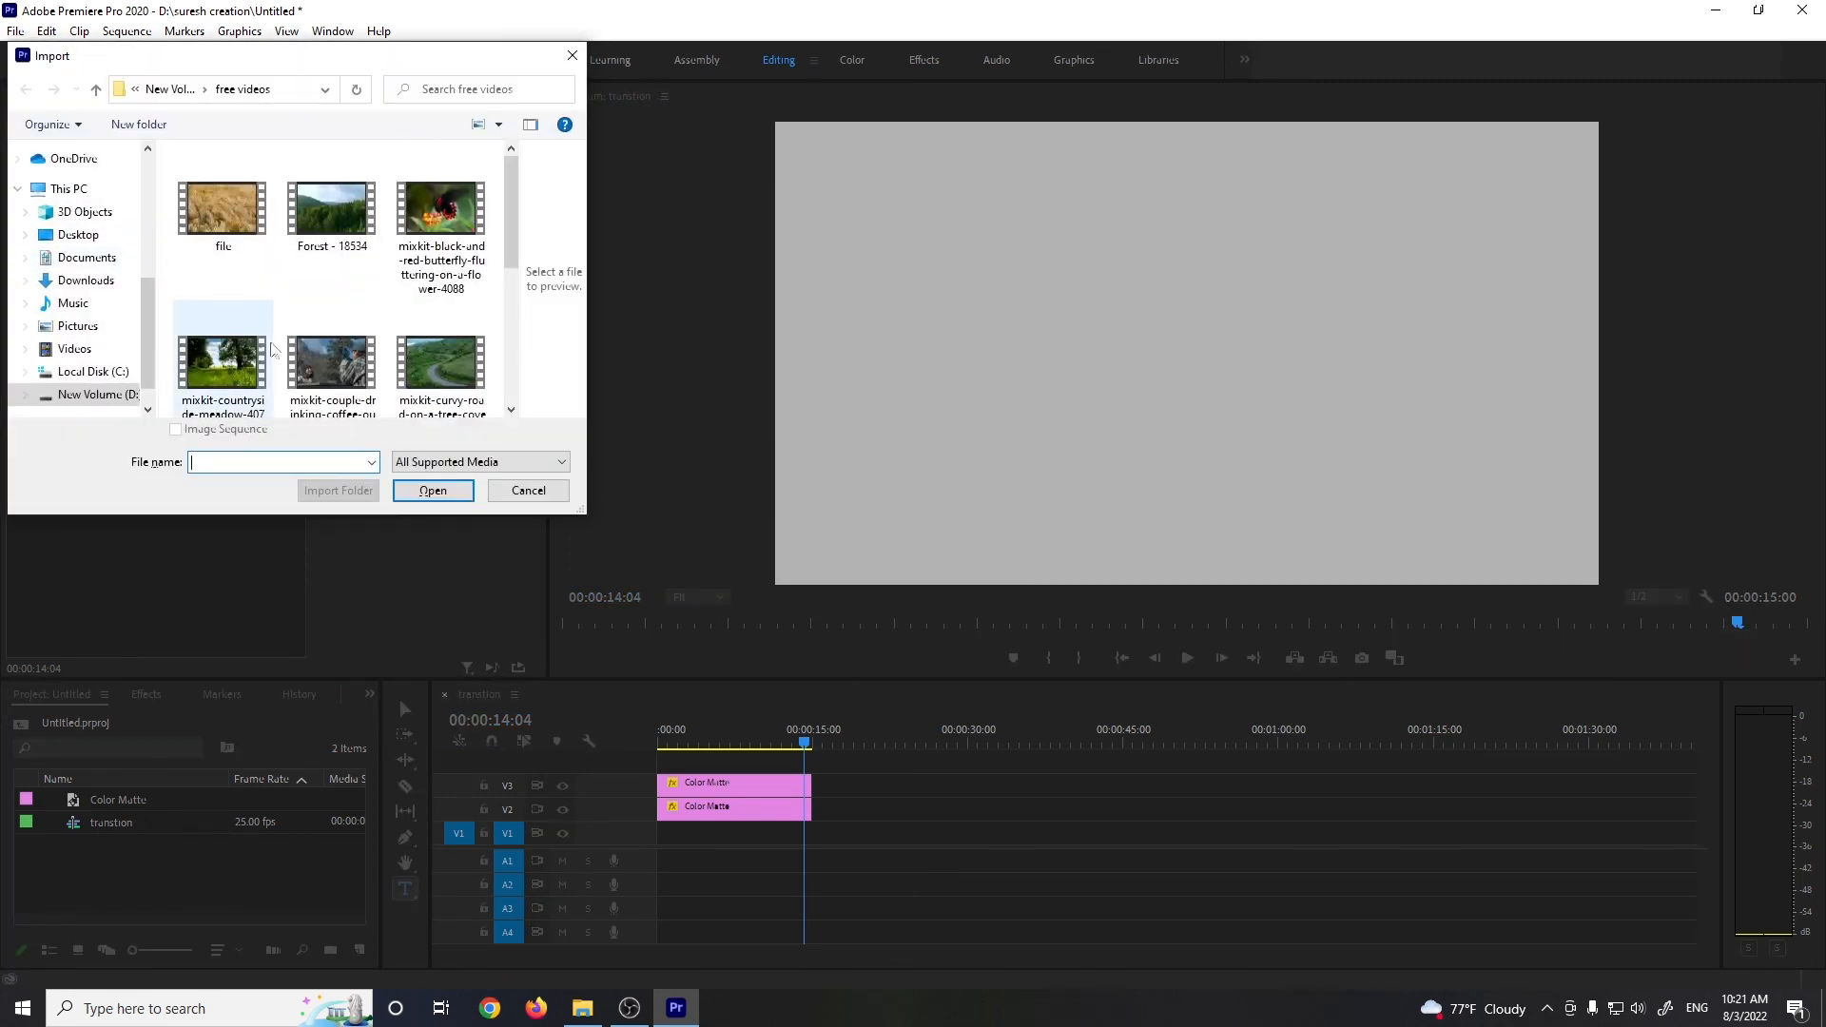
scroll(326, 317, down, 5)
scroll(326, 317, up, 5)
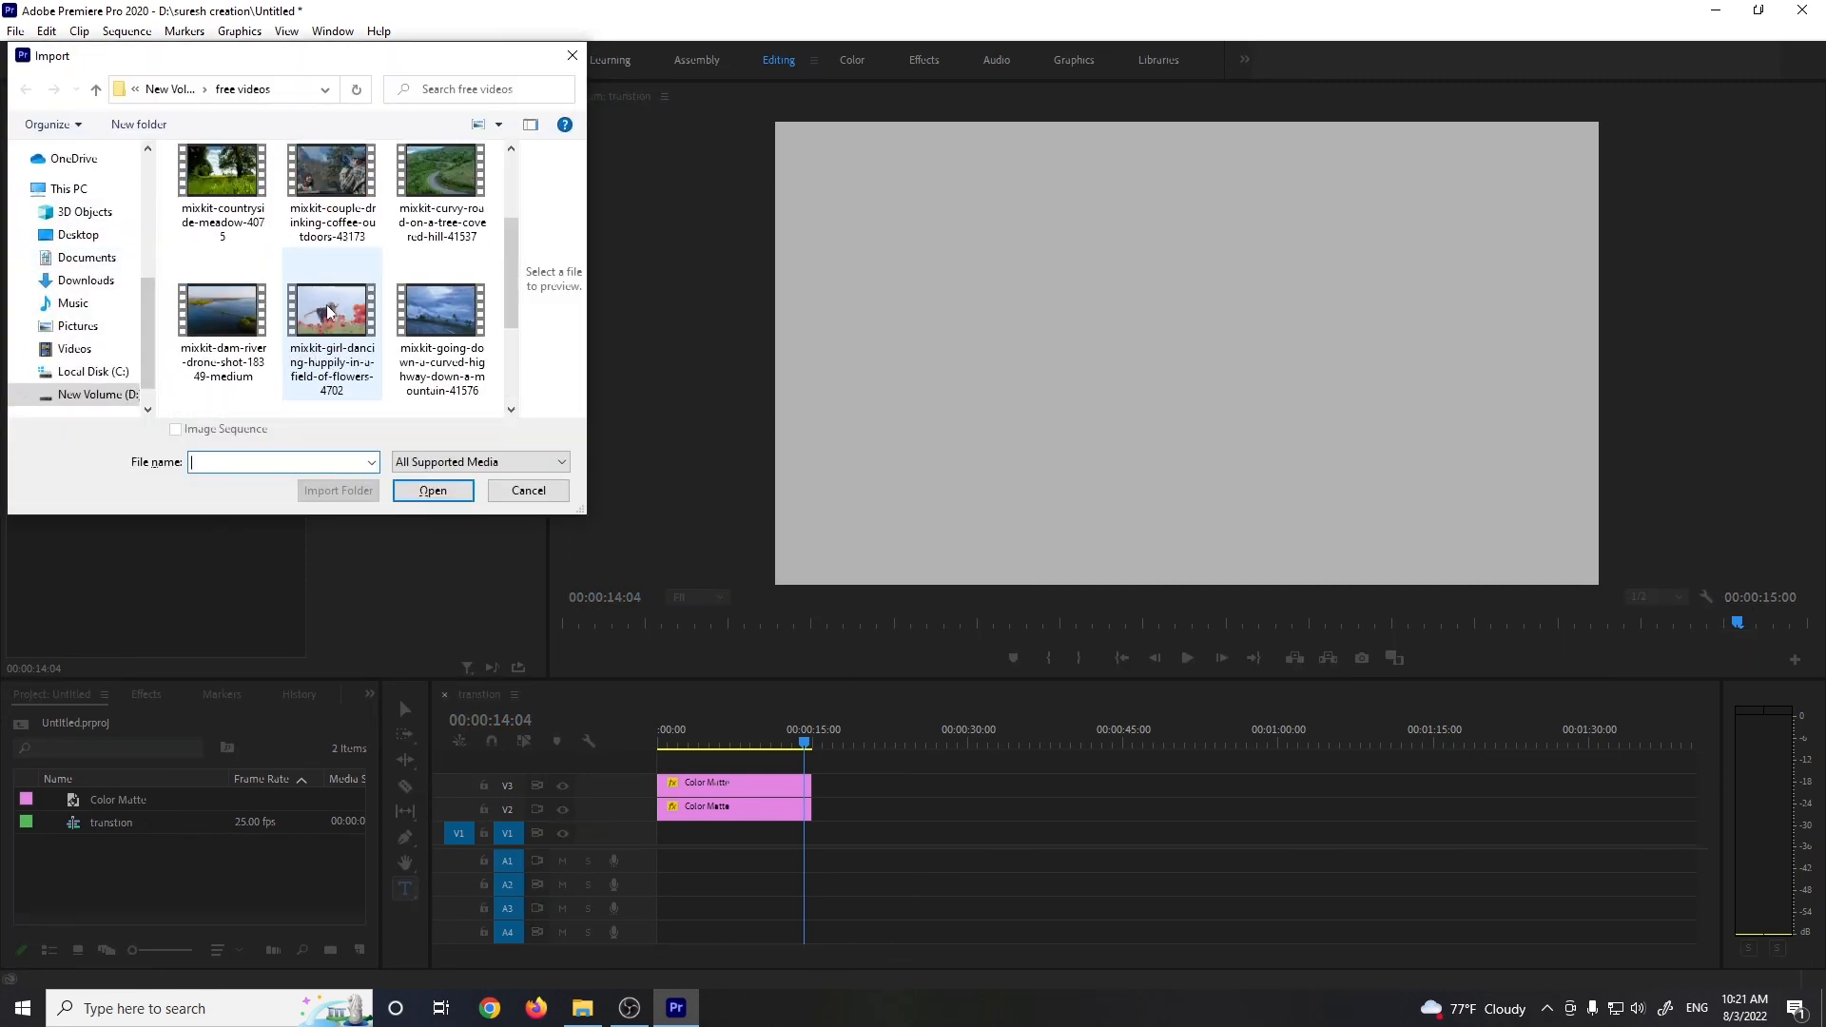
click(441, 329)
click(436, 491)
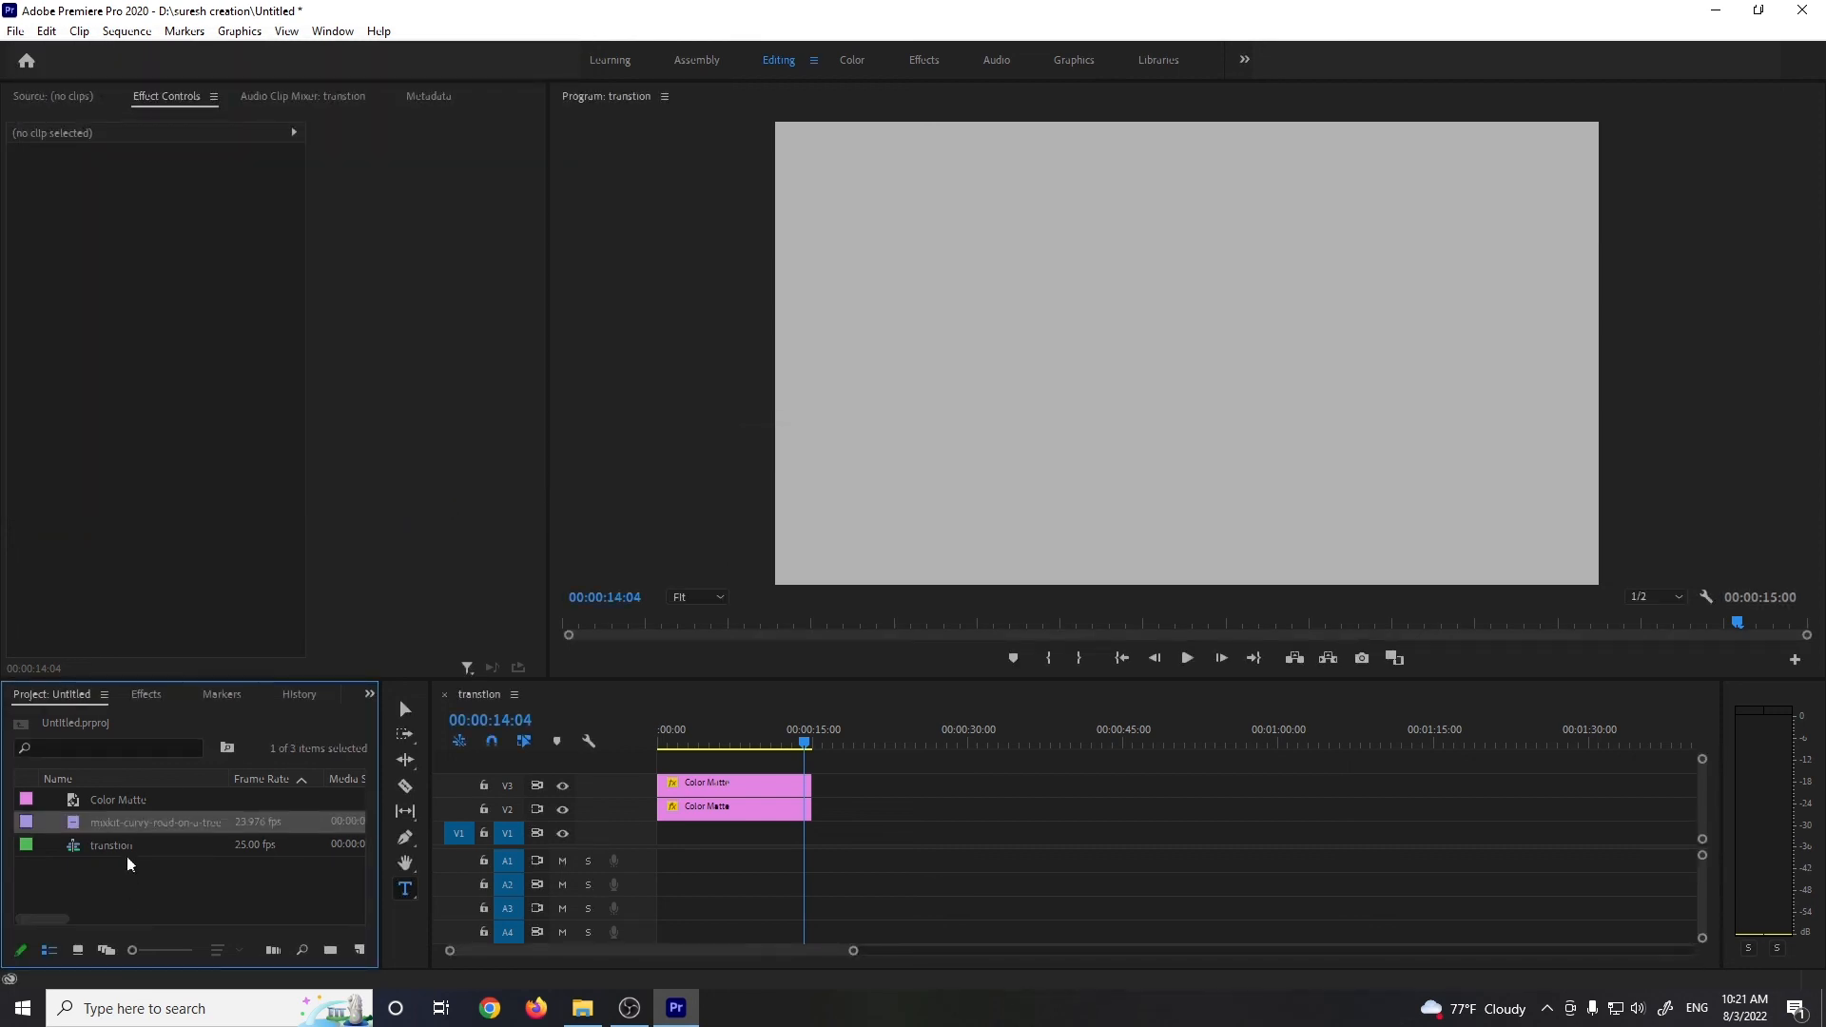
Place the curvy road clip on V1 at the sequence start, trim it to the mattes' end, and play the result
drag(238, 824, 623, 833)
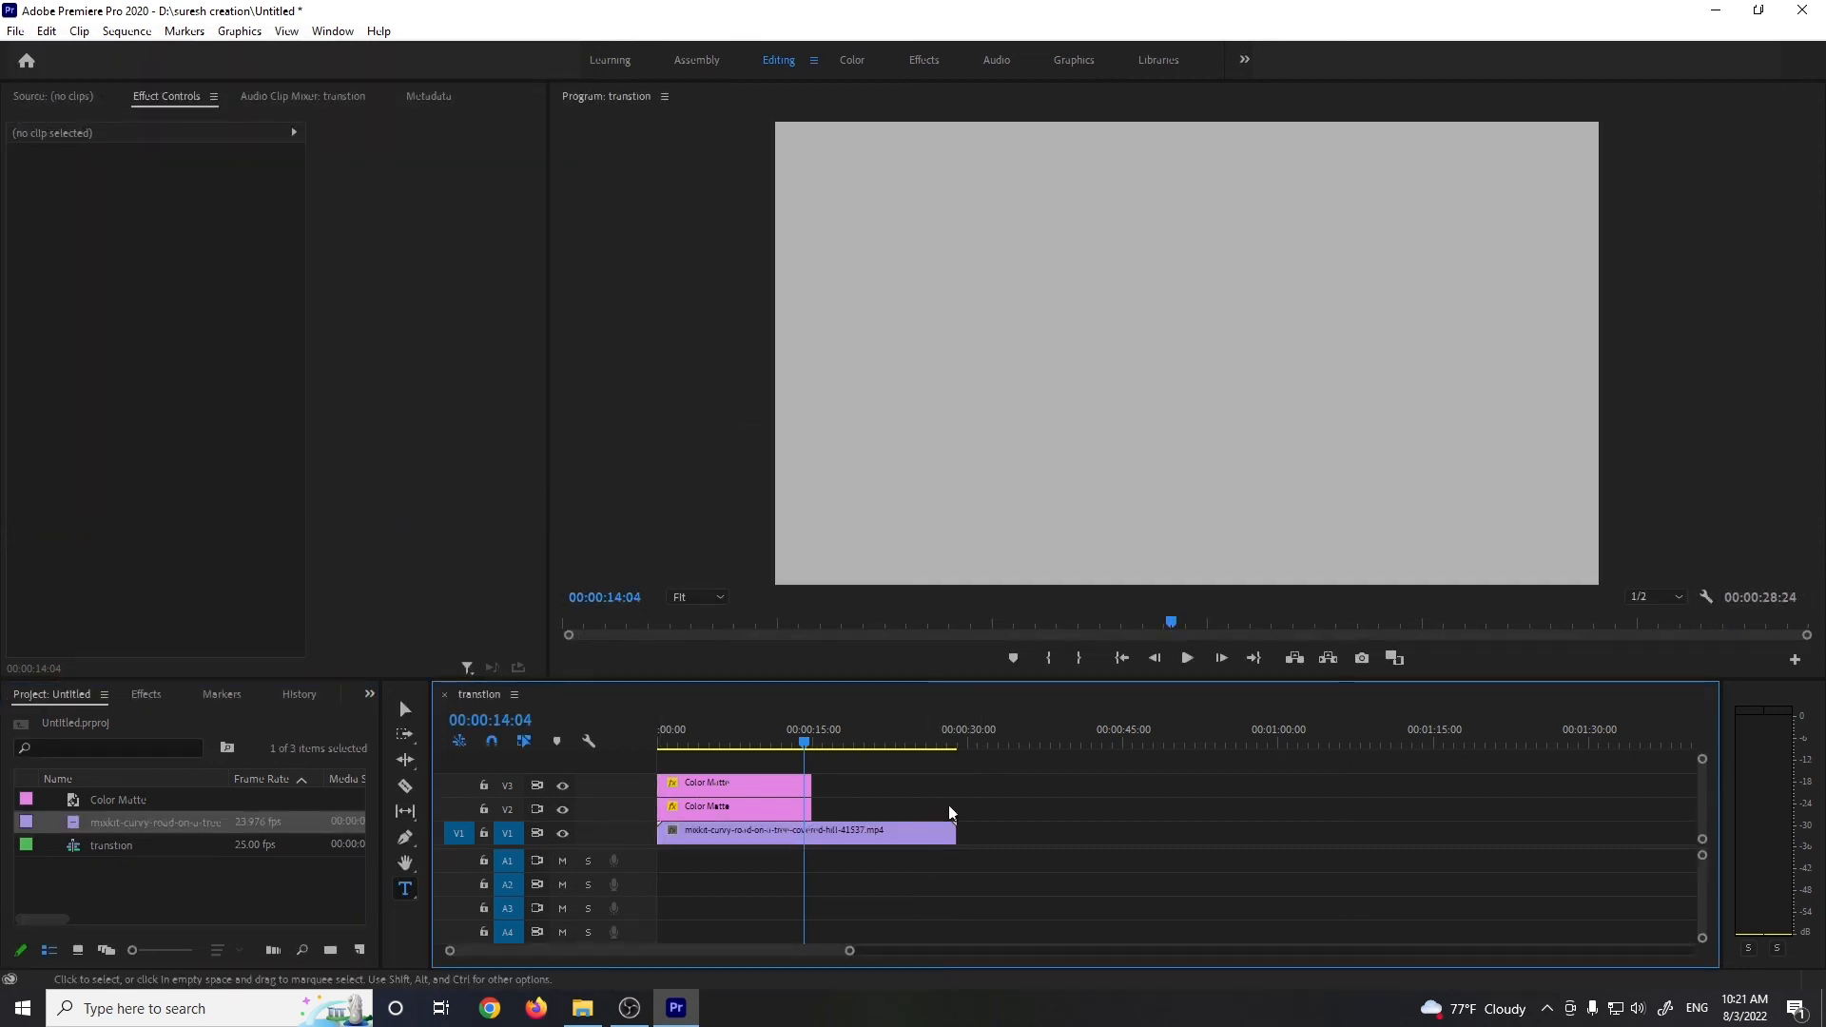
drag(955, 833, 811, 833)
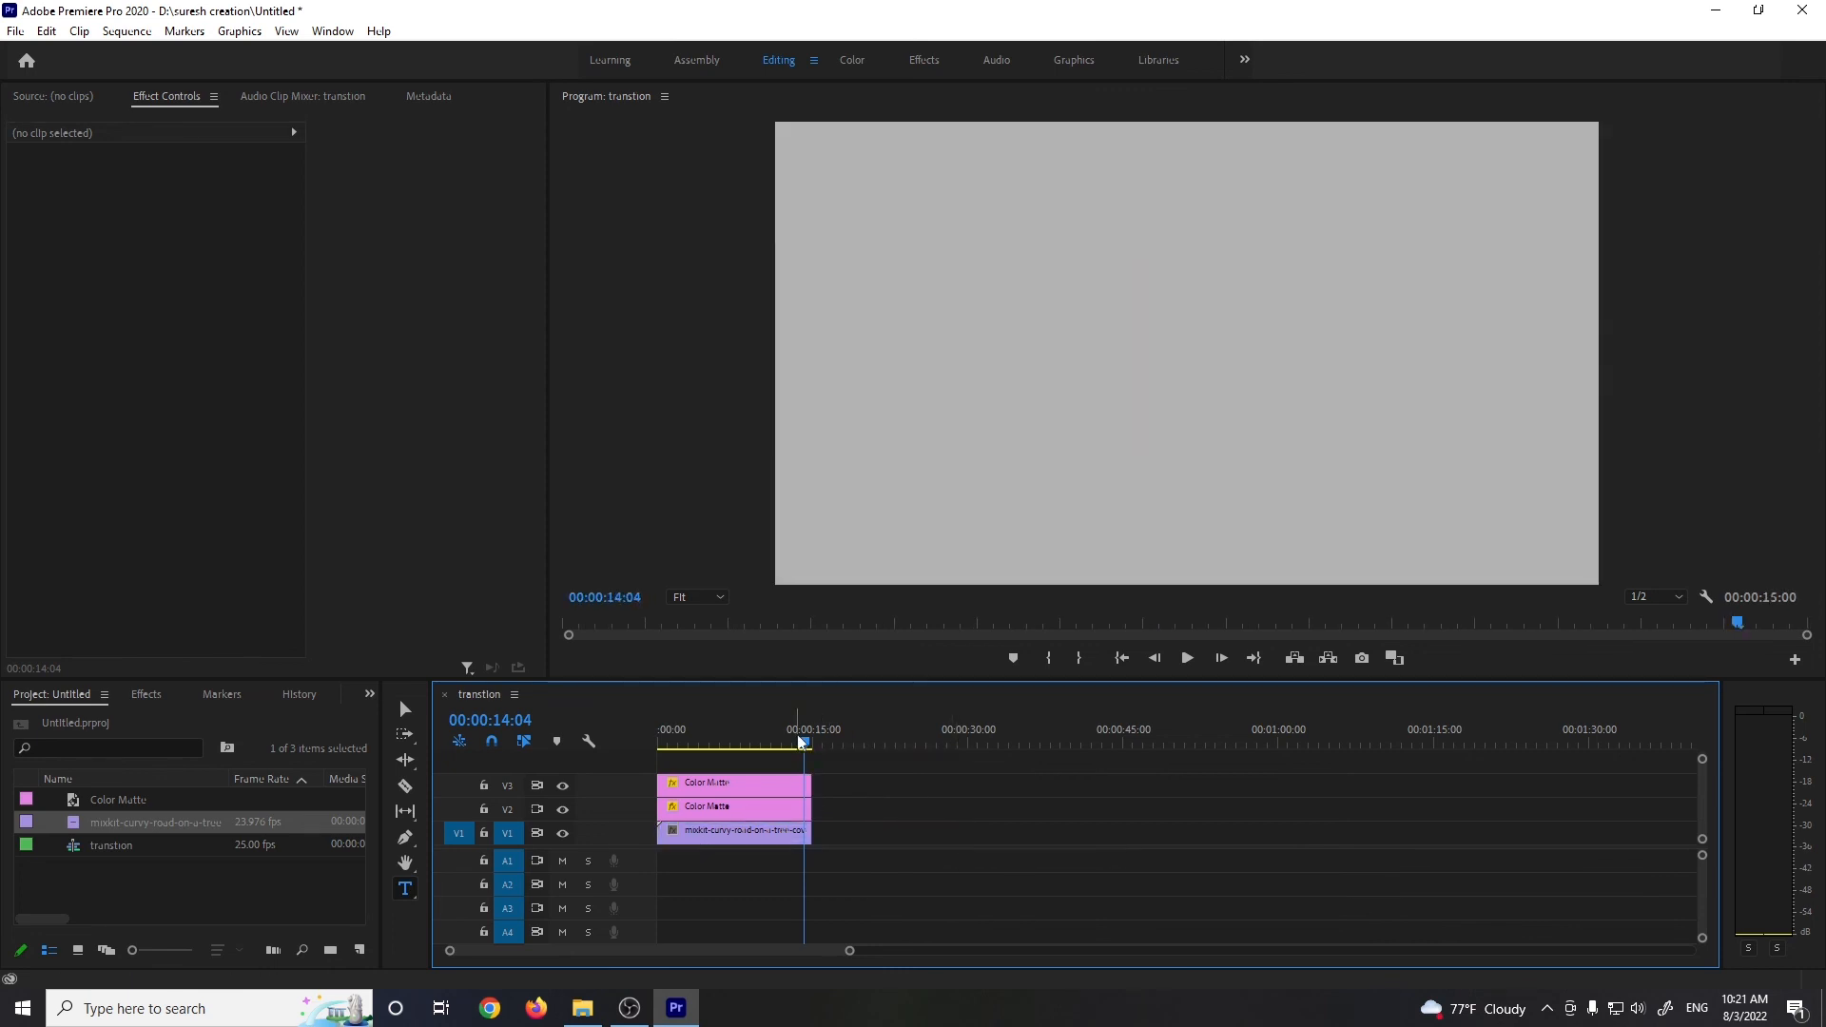
key(Home)
key(space)
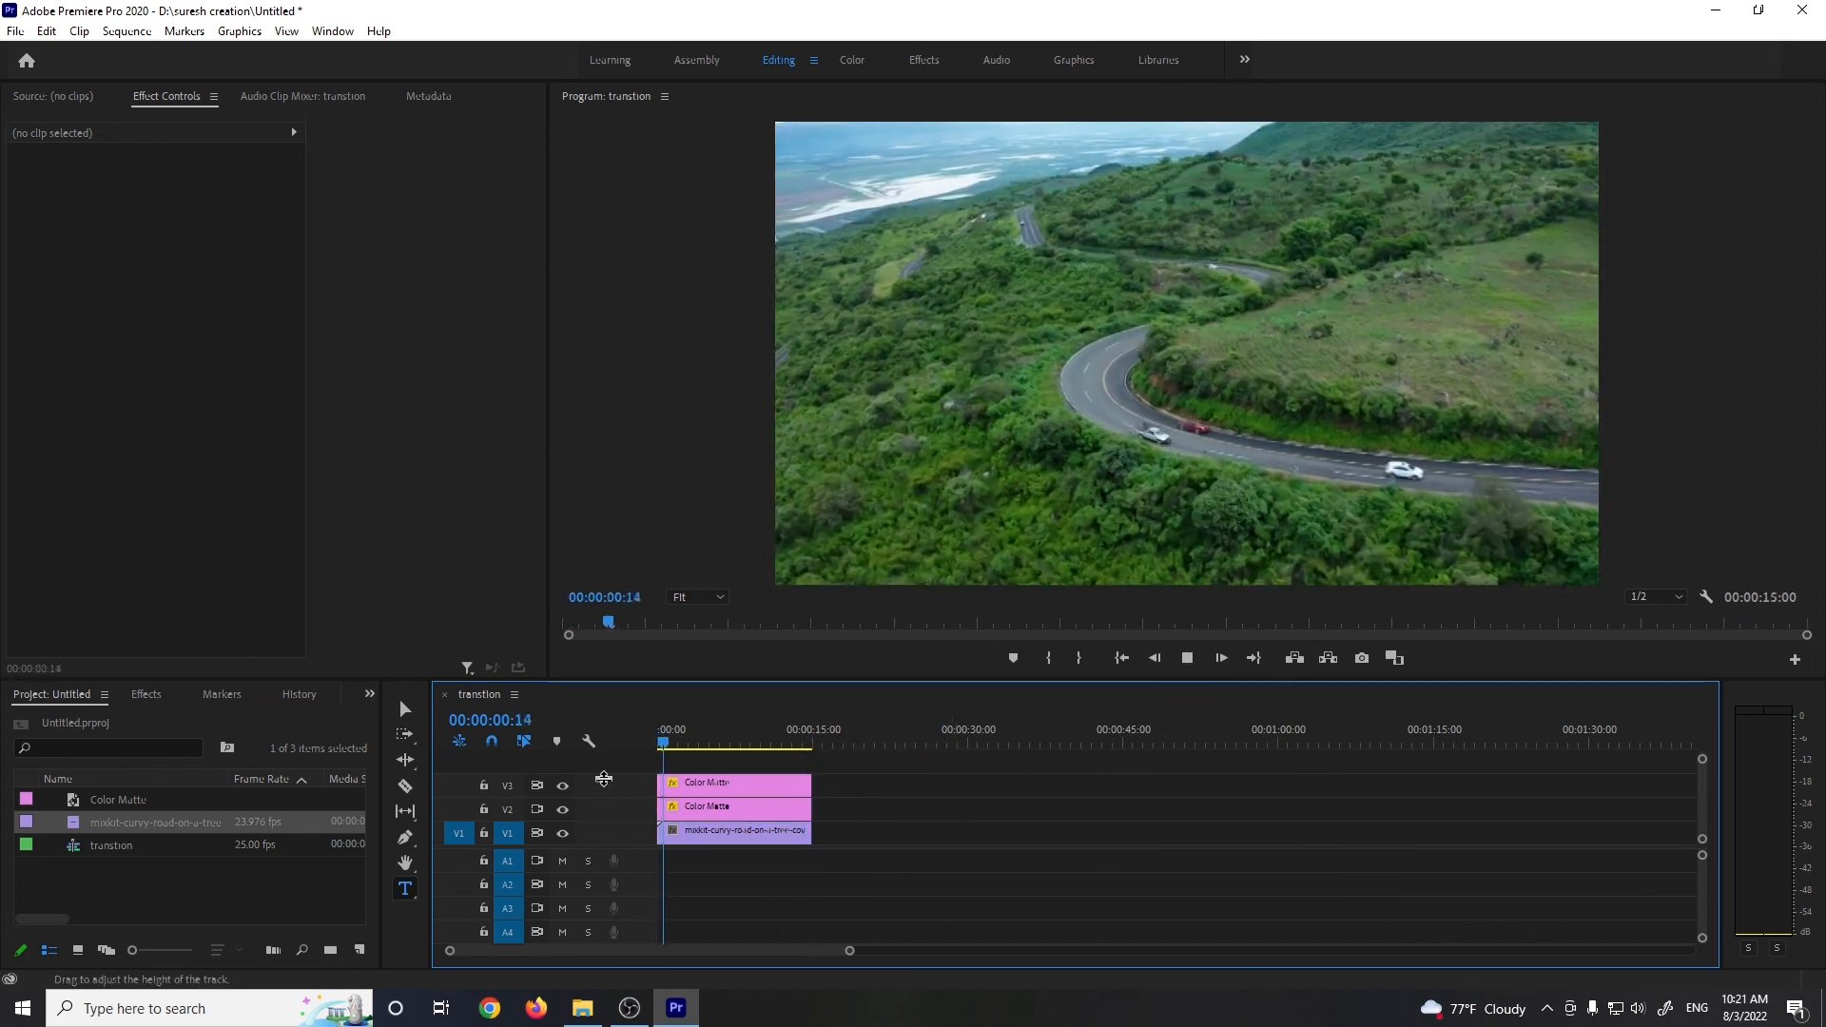